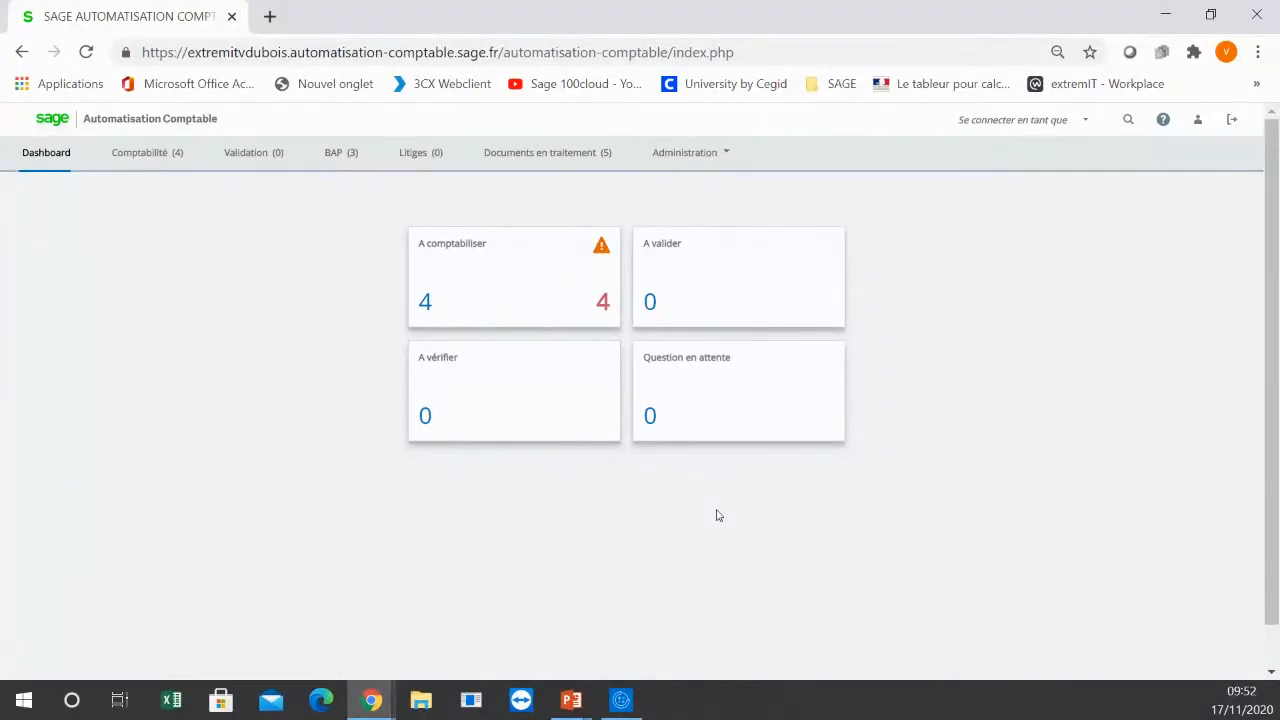
Step: Try to switch to the accountant (Comptable) user's profile and return to the original dashboard
click(1085, 122)
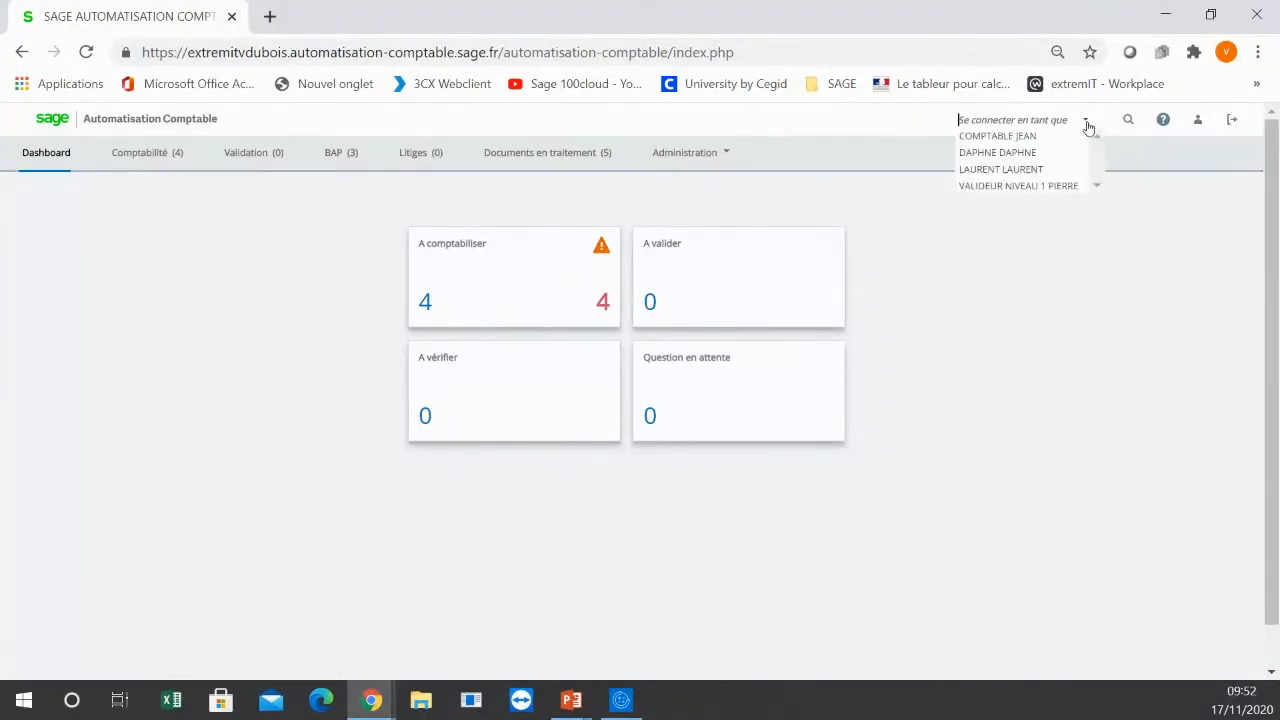
click(1037, 138)
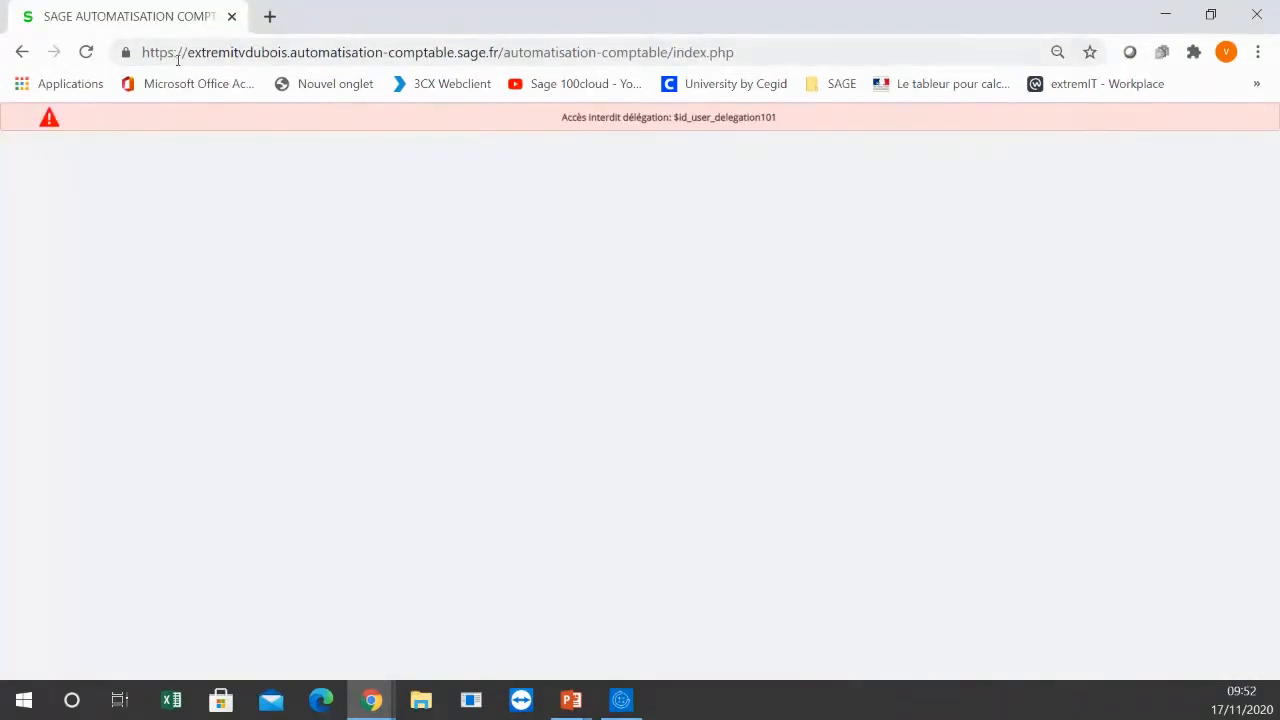
click(21, 53)
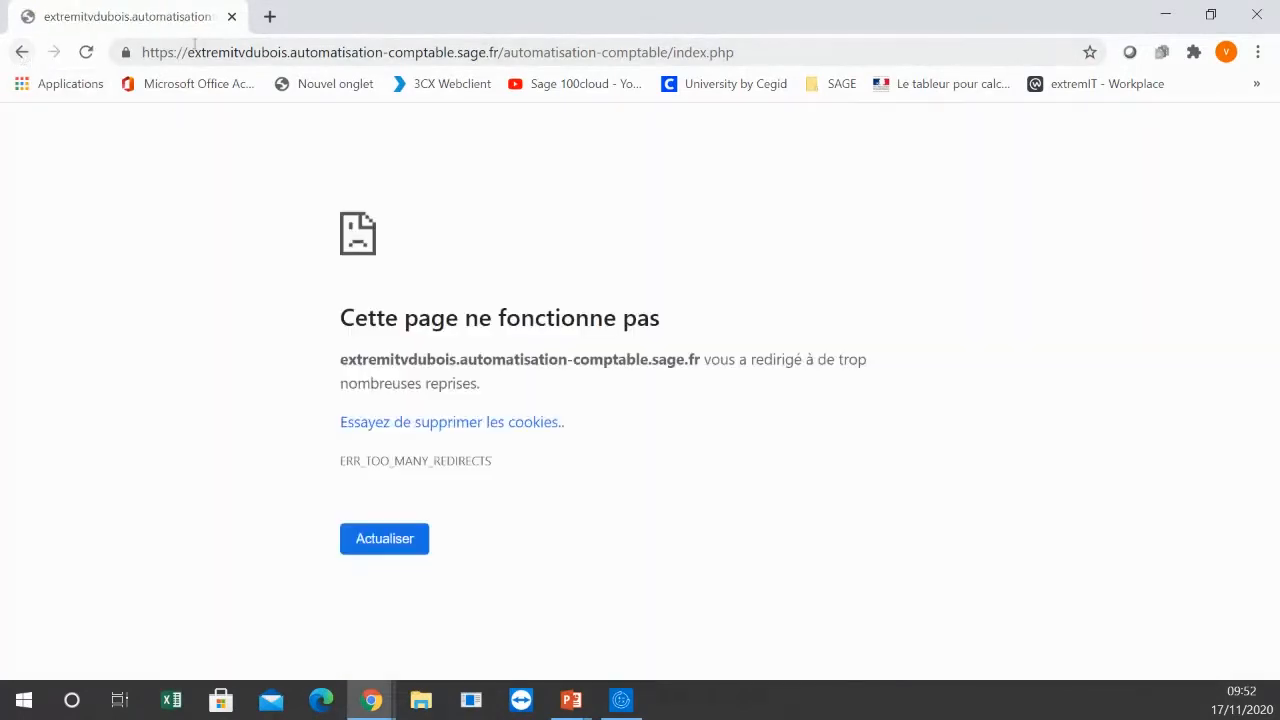
click(745, 51)
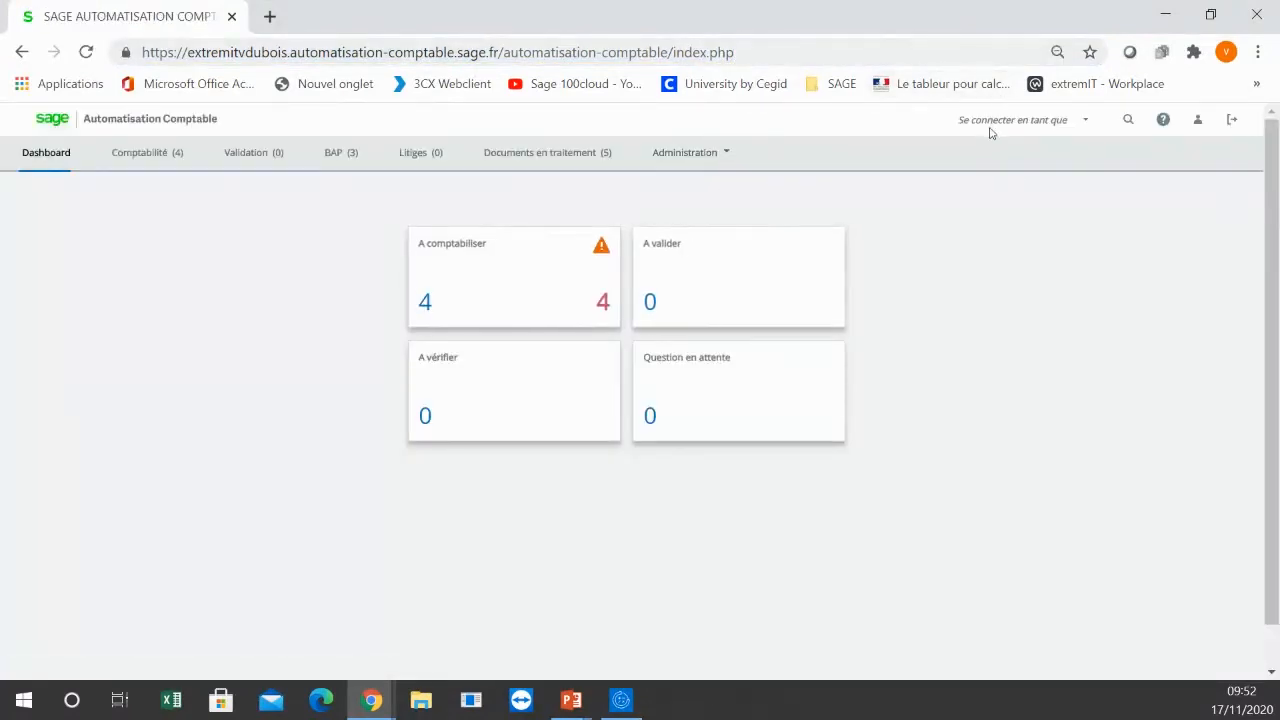
Step: Connect as the accountant (Comptable) user and open the list of documents awaiting accounting
click(1083, 122)
click(1045, 137)
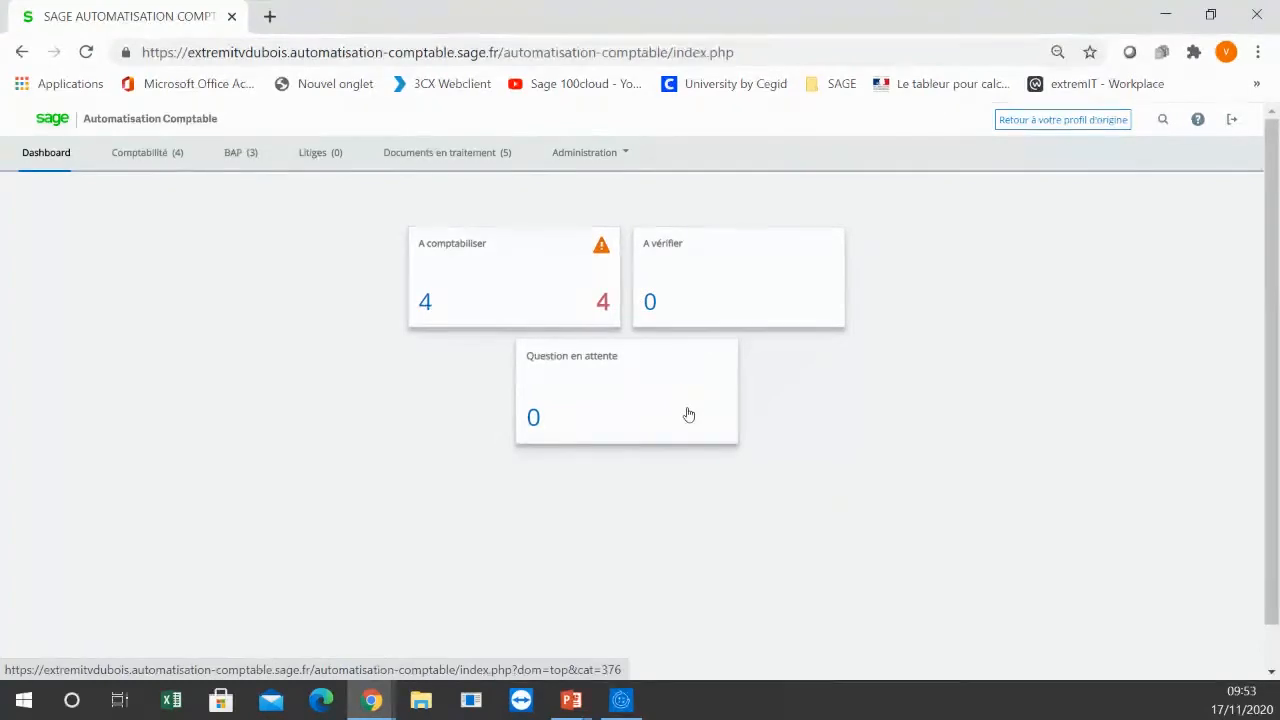
click(423, 306)
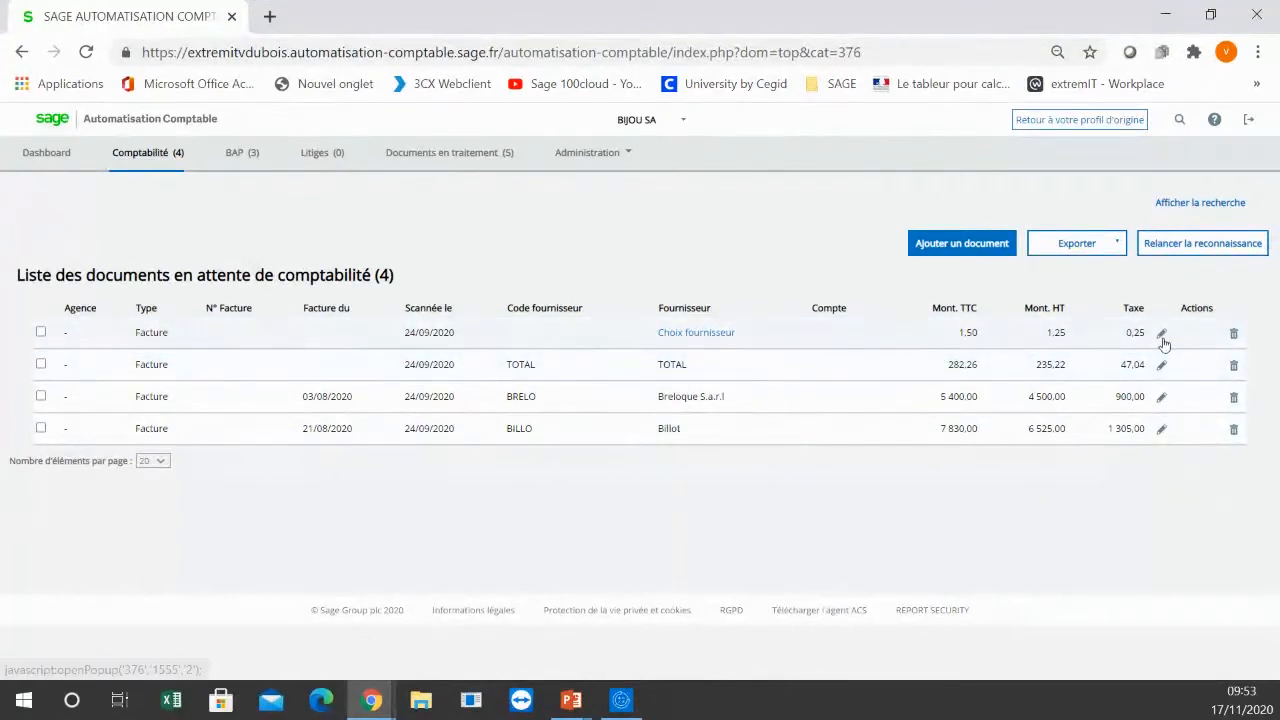
Step: Open the supplier selection for the invoice without a supplier and maximize its window
click(690, 338)
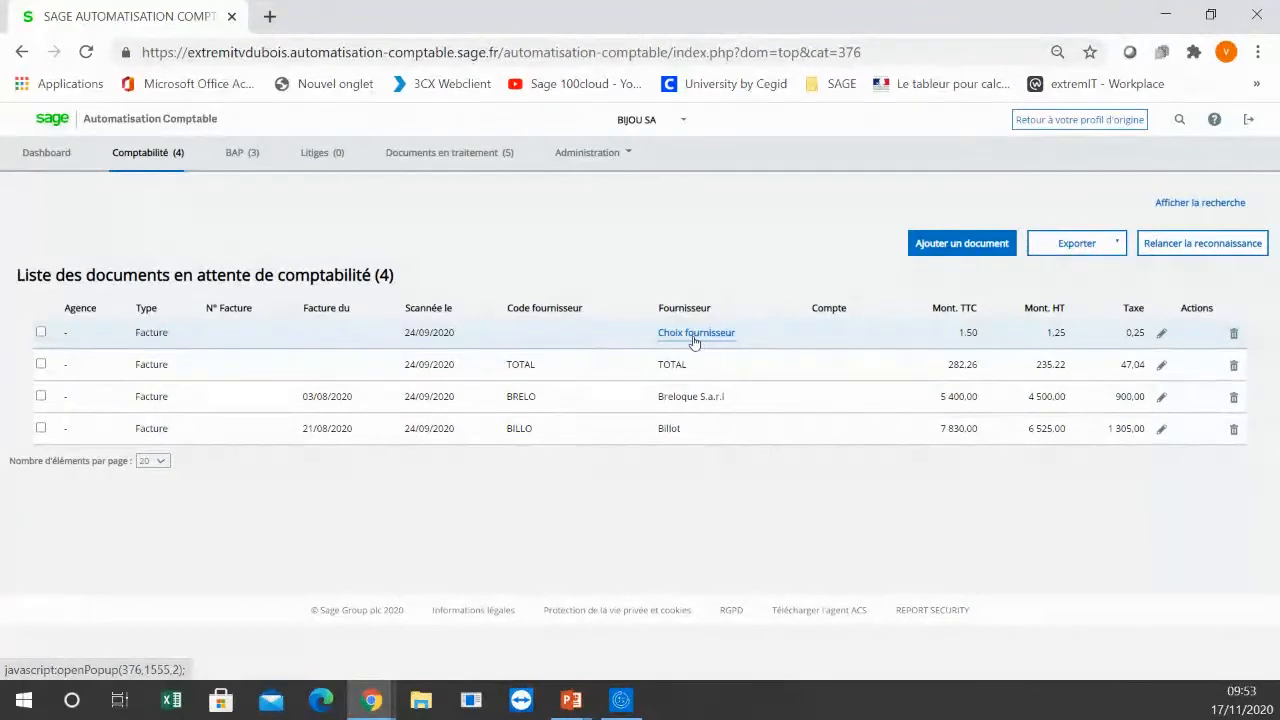
click(695, 341)
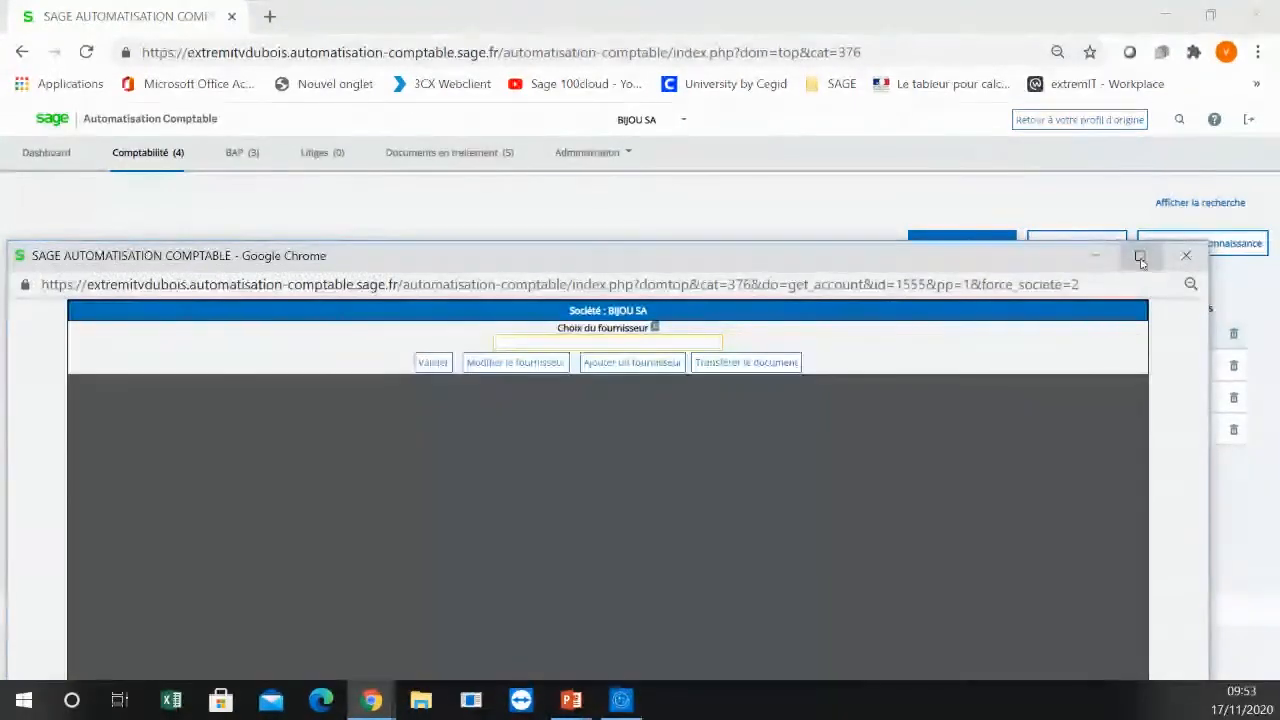
click(1139, 255)
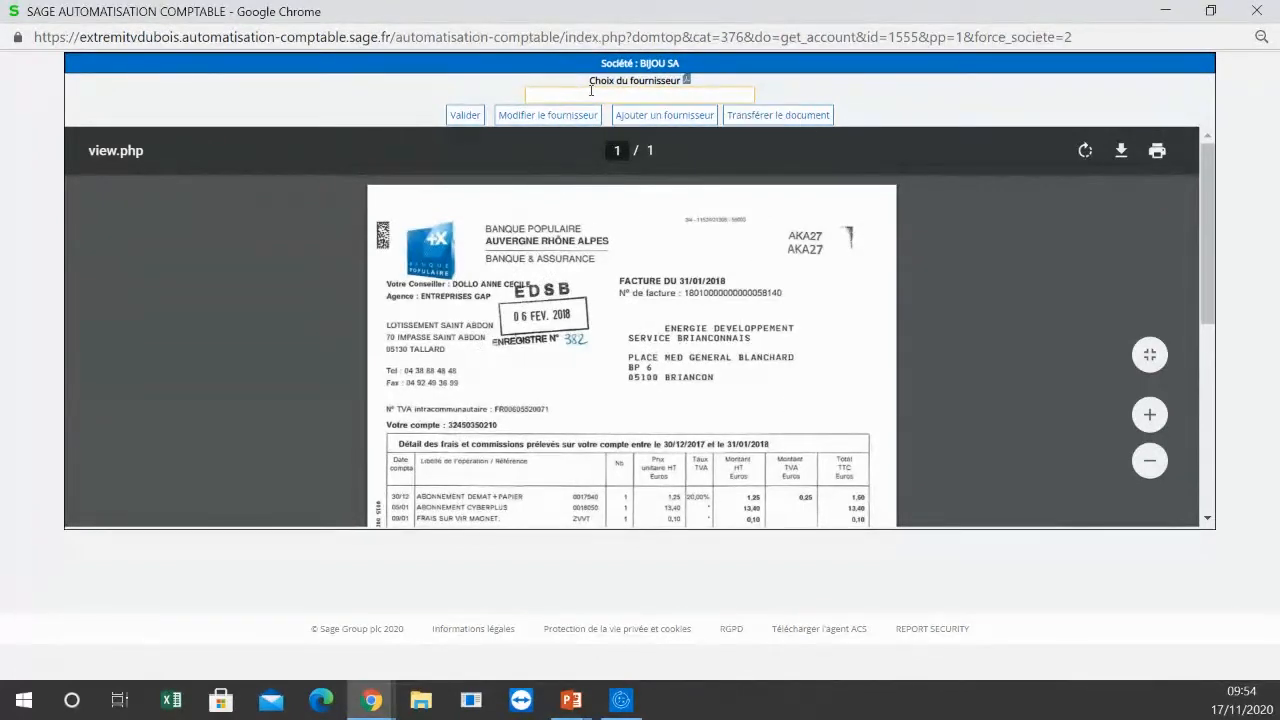
Step: Assign the supplier "banquepopulaire - BANQUEPOPULAIRE" to the invoice and validate the choice
text(br)
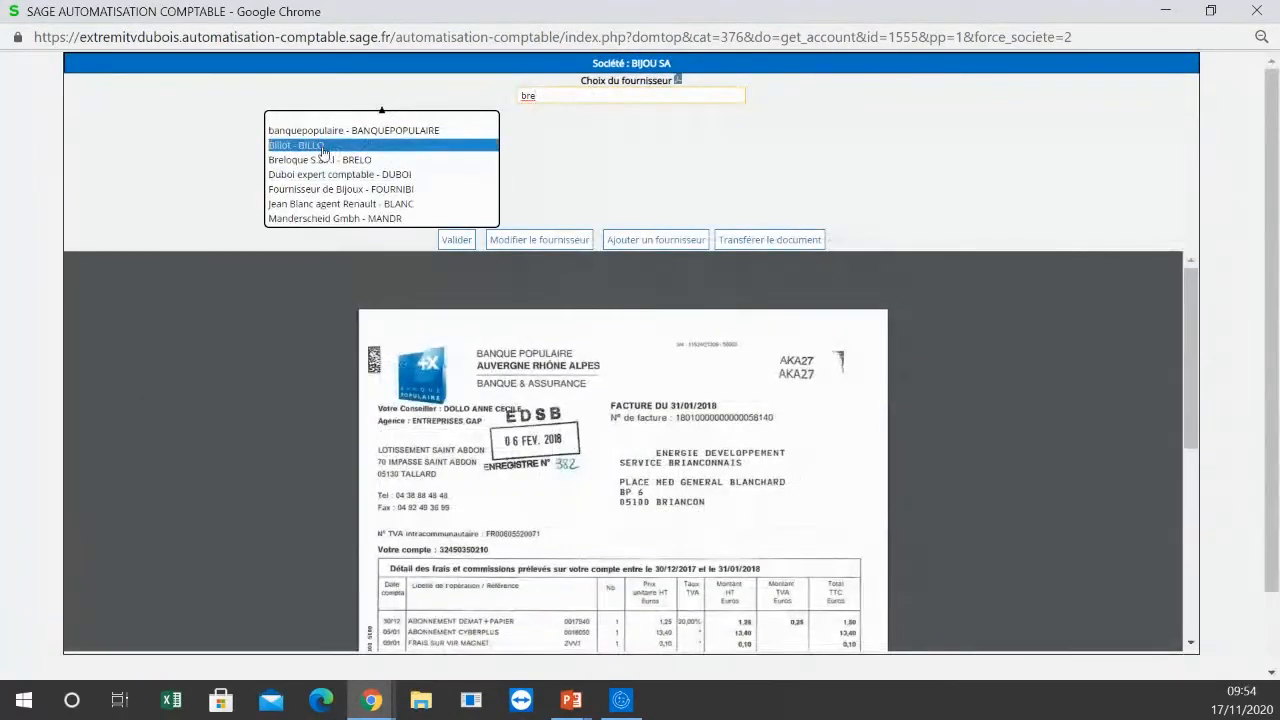
text(e)
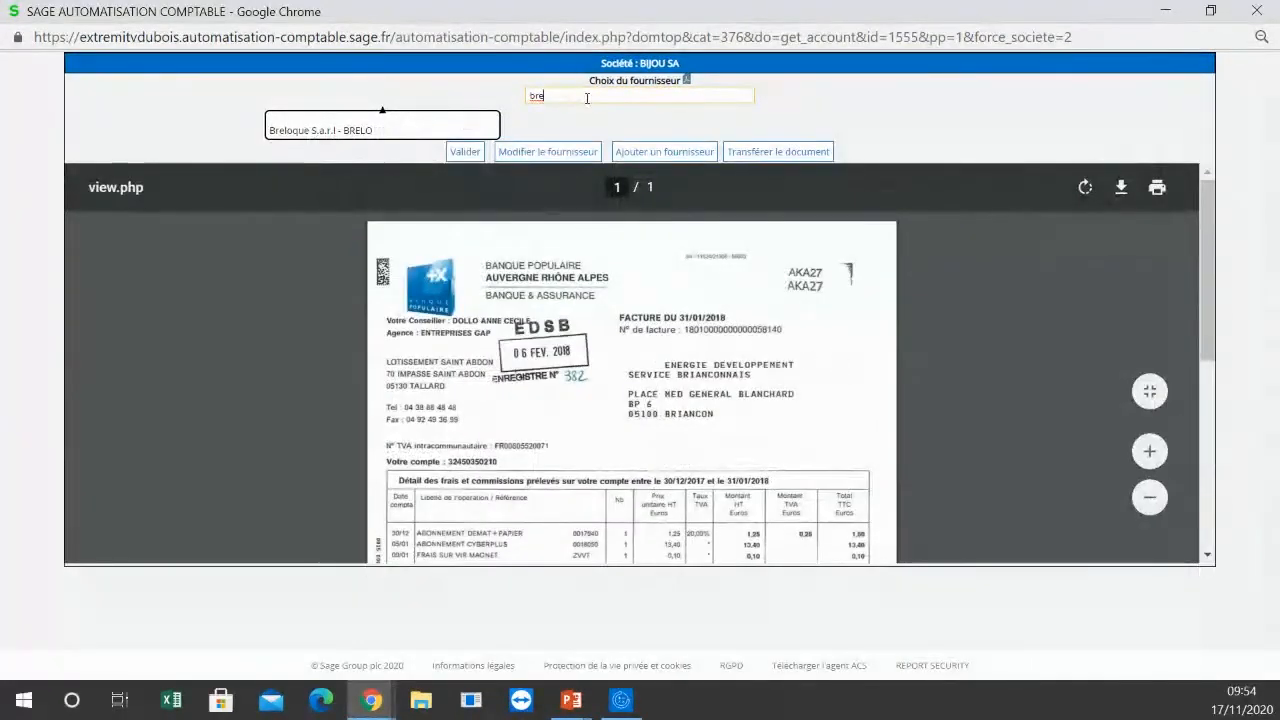
key(BackSpace)
key(BackSpace)
text(anq)
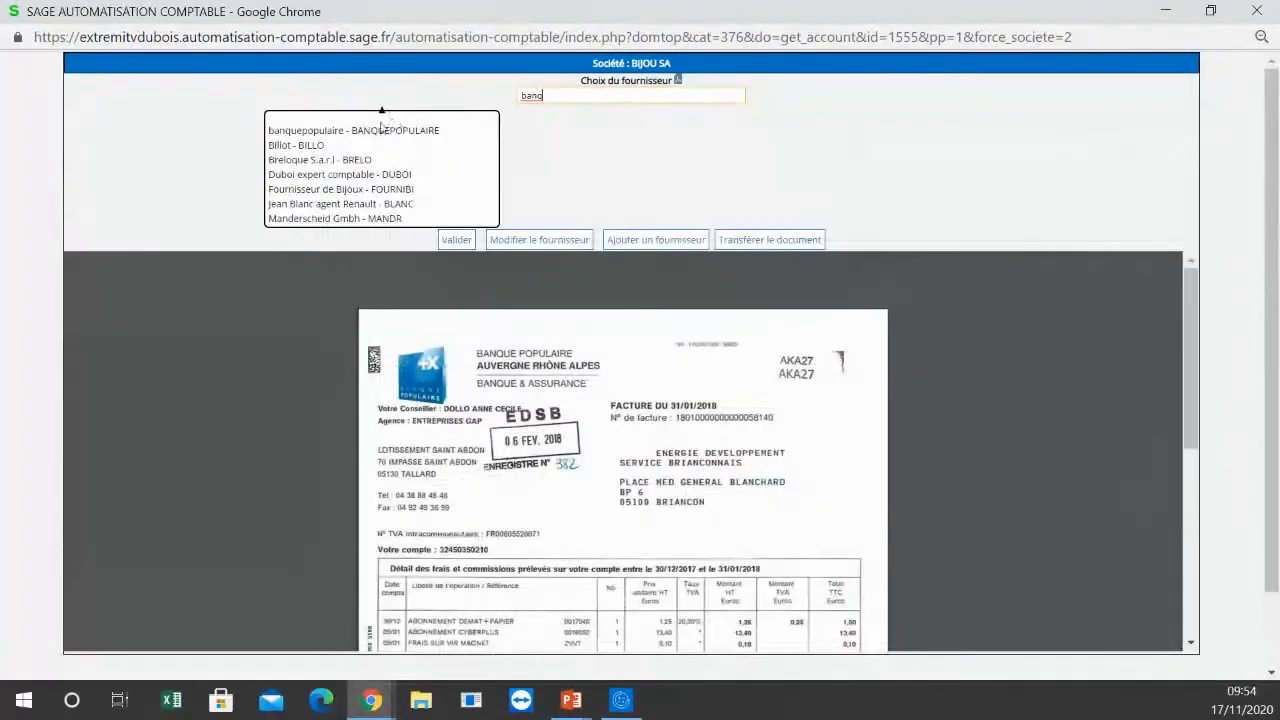
click(380, 127)
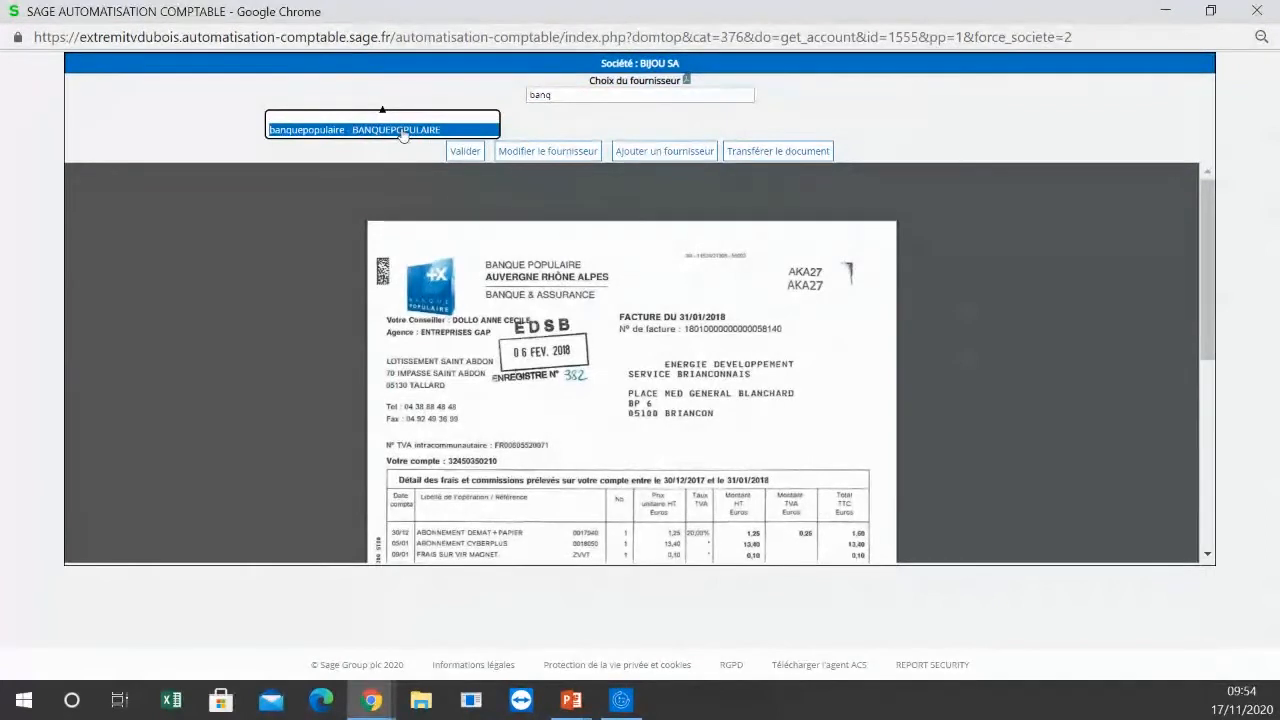
click(400, 130)
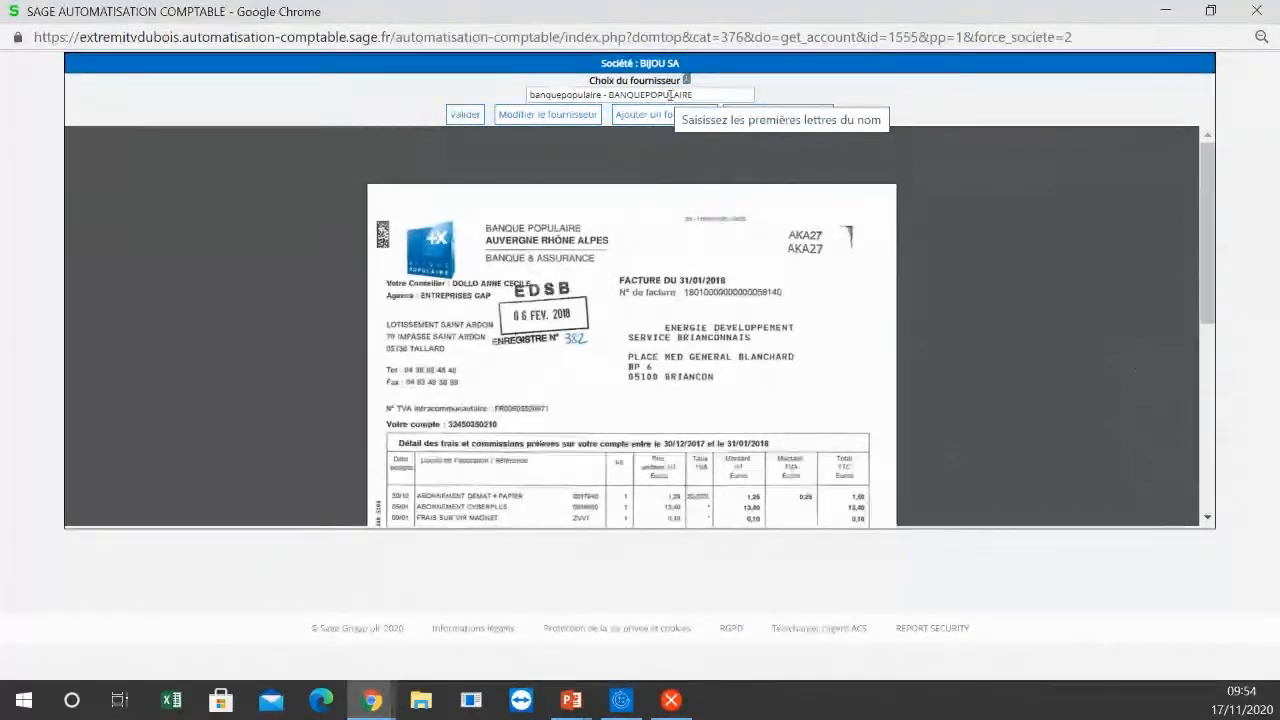
click(466, 118)
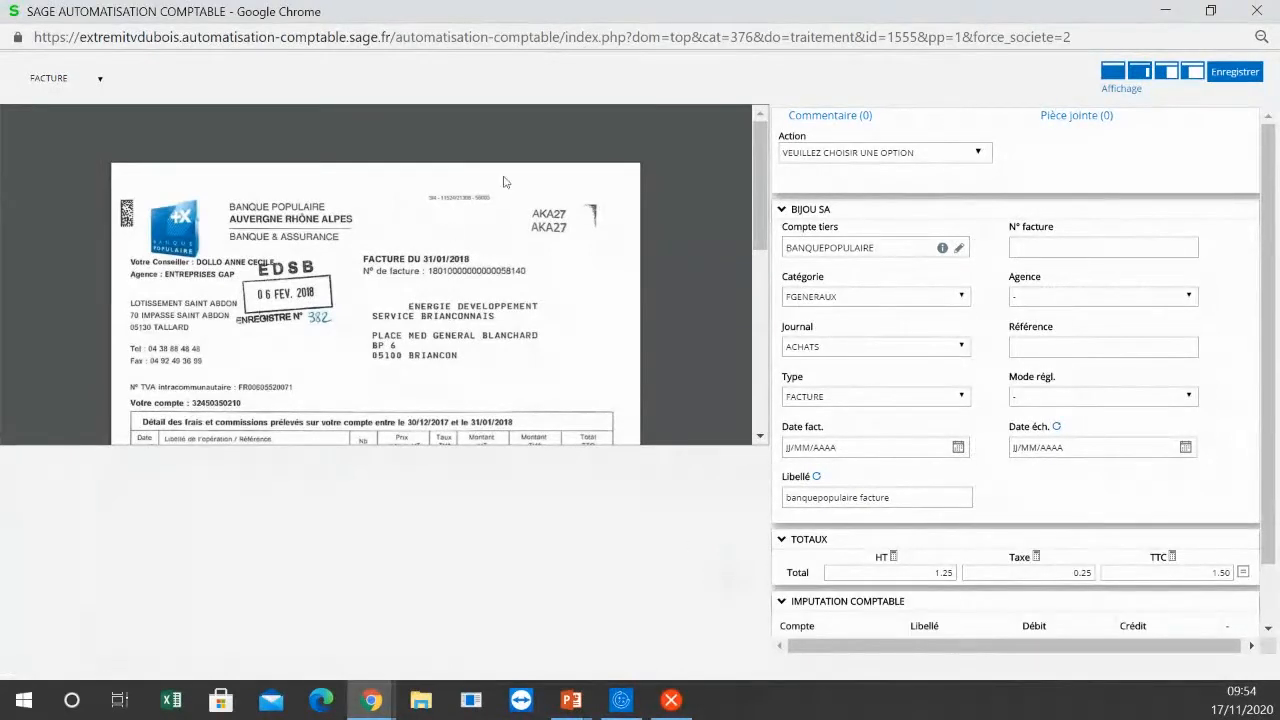
Step: Check the scanned invoice and set its invoice date to 31/01/2018 from the dates detected on the document
drag(757, 242, 773, 440)
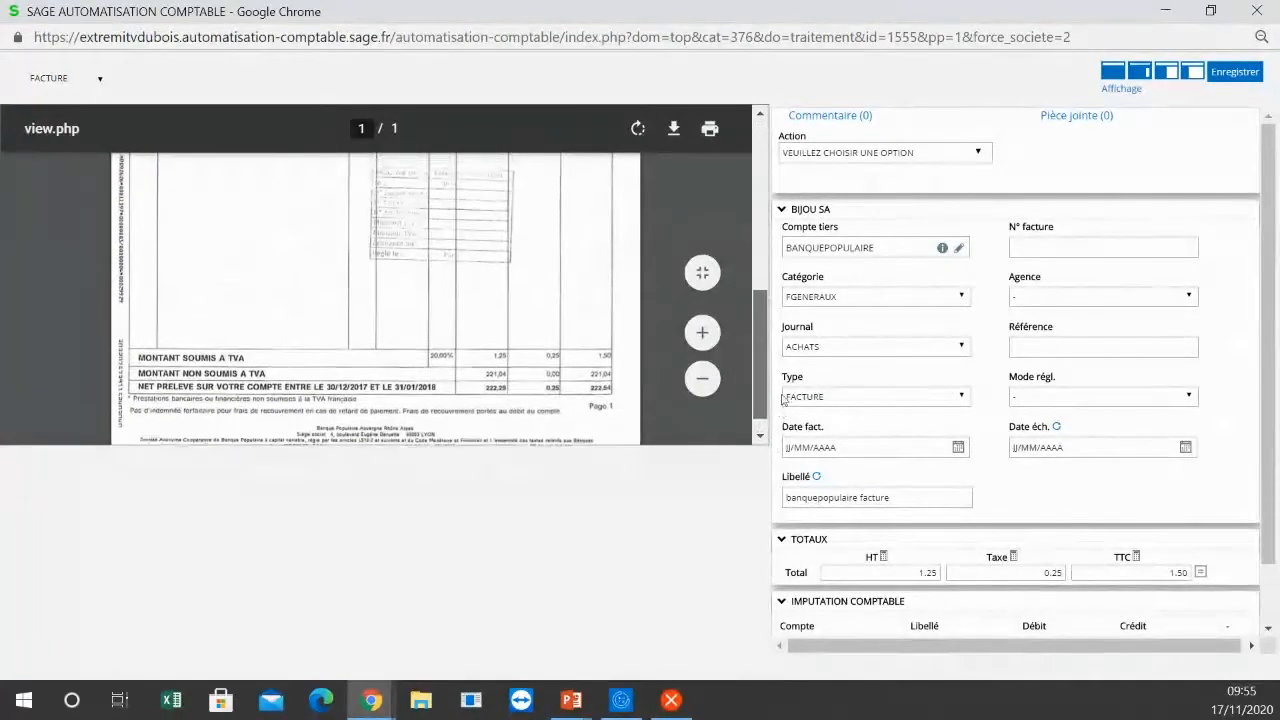
drag(773, 437, 772, 275)
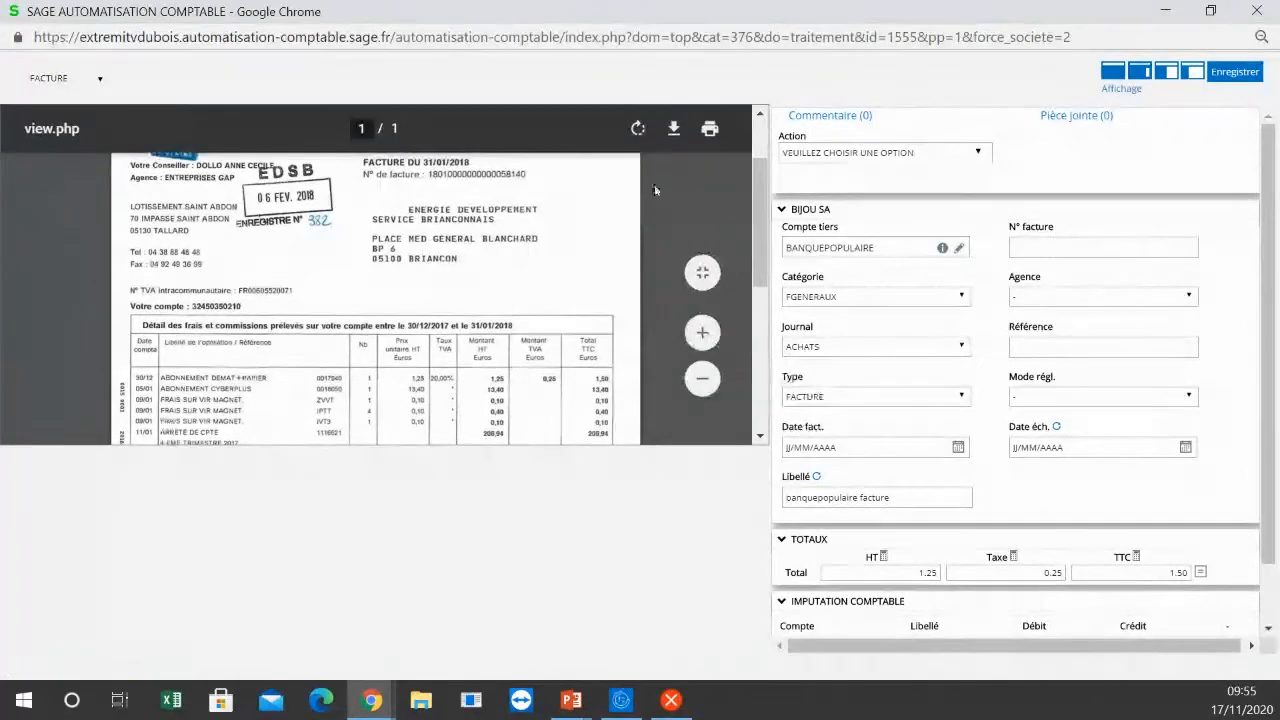
scroll(760, 218, up, 2)
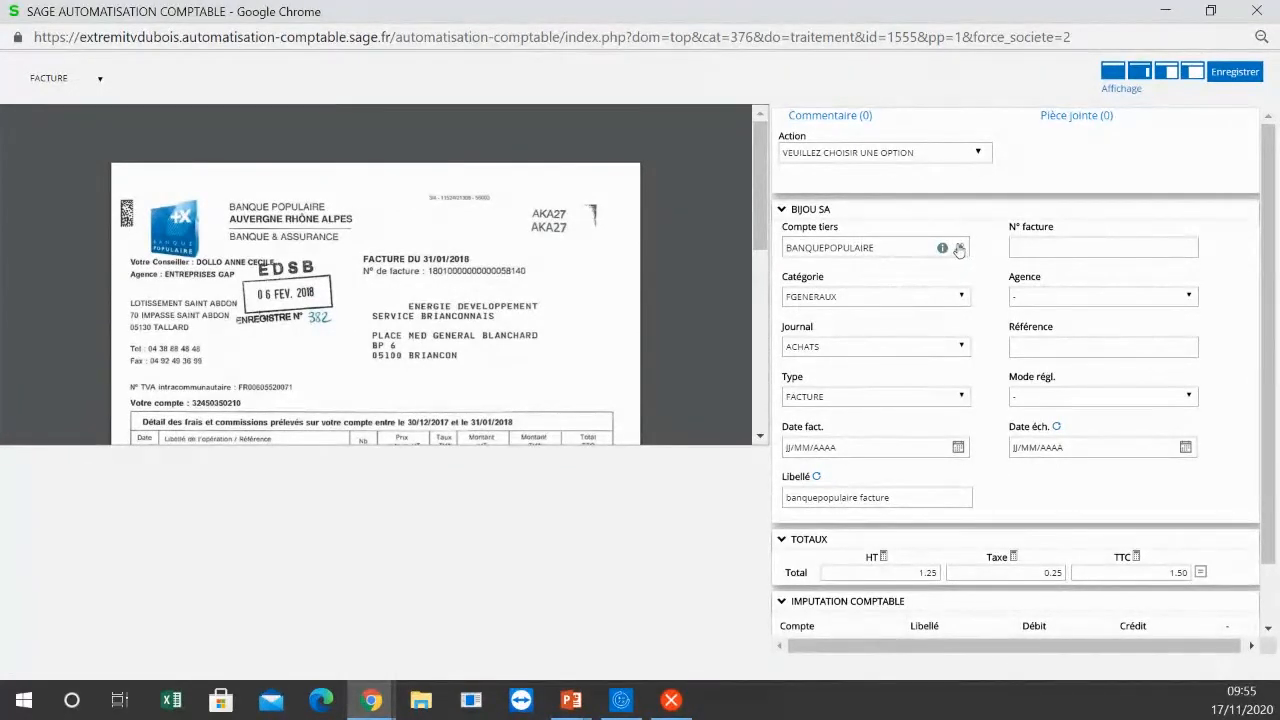
mouse_move(946, 256)
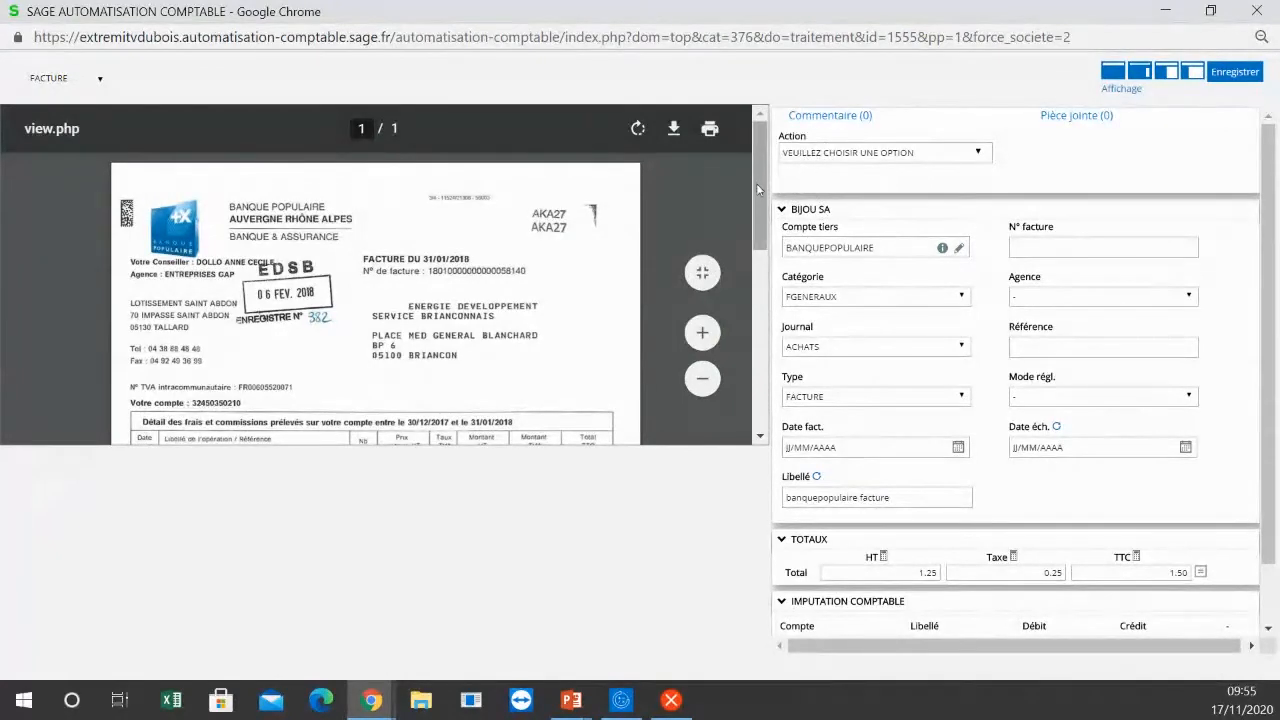
drag(757, 183, 760, 381)
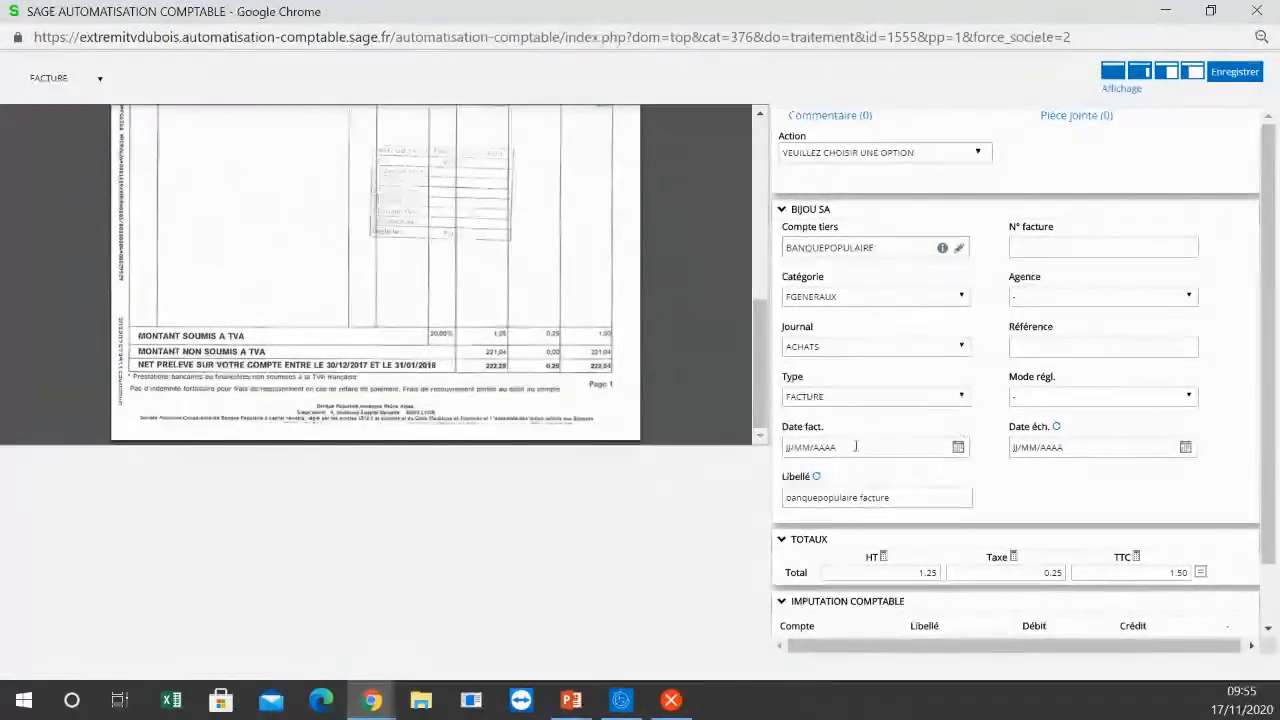
drag(758, 317, 755, 160)
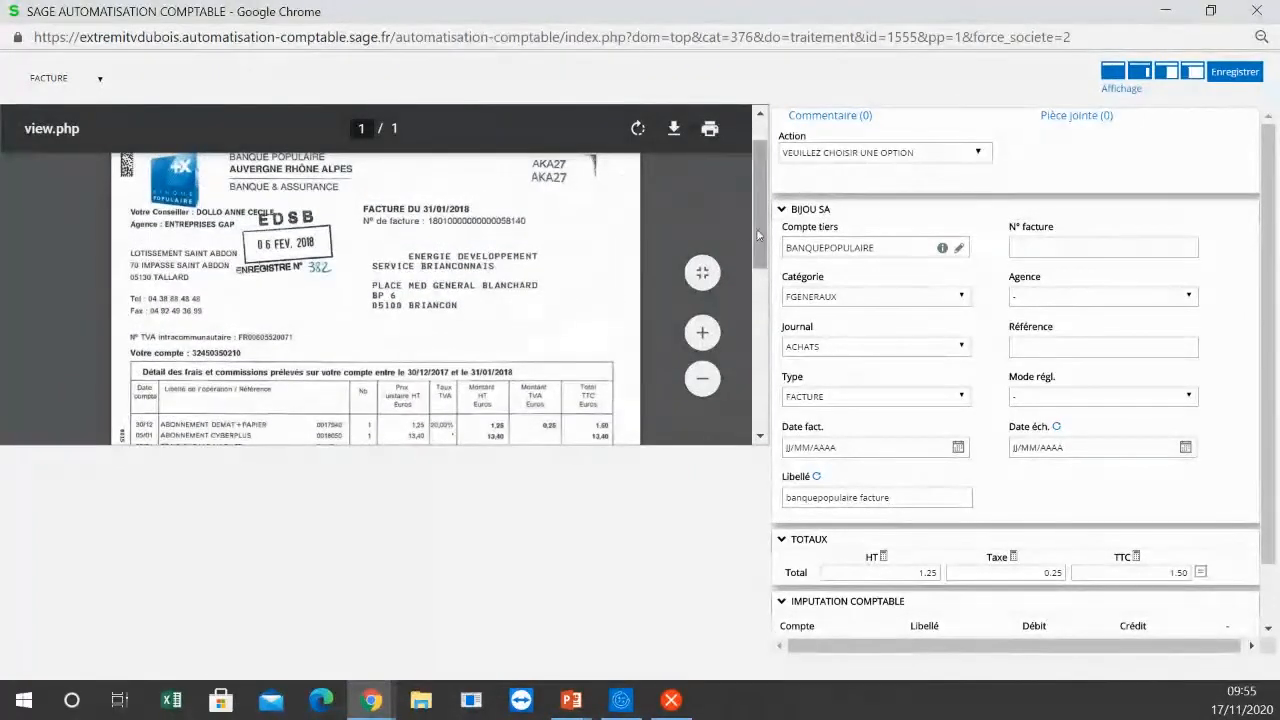
scroll(406, 300, up, 2)
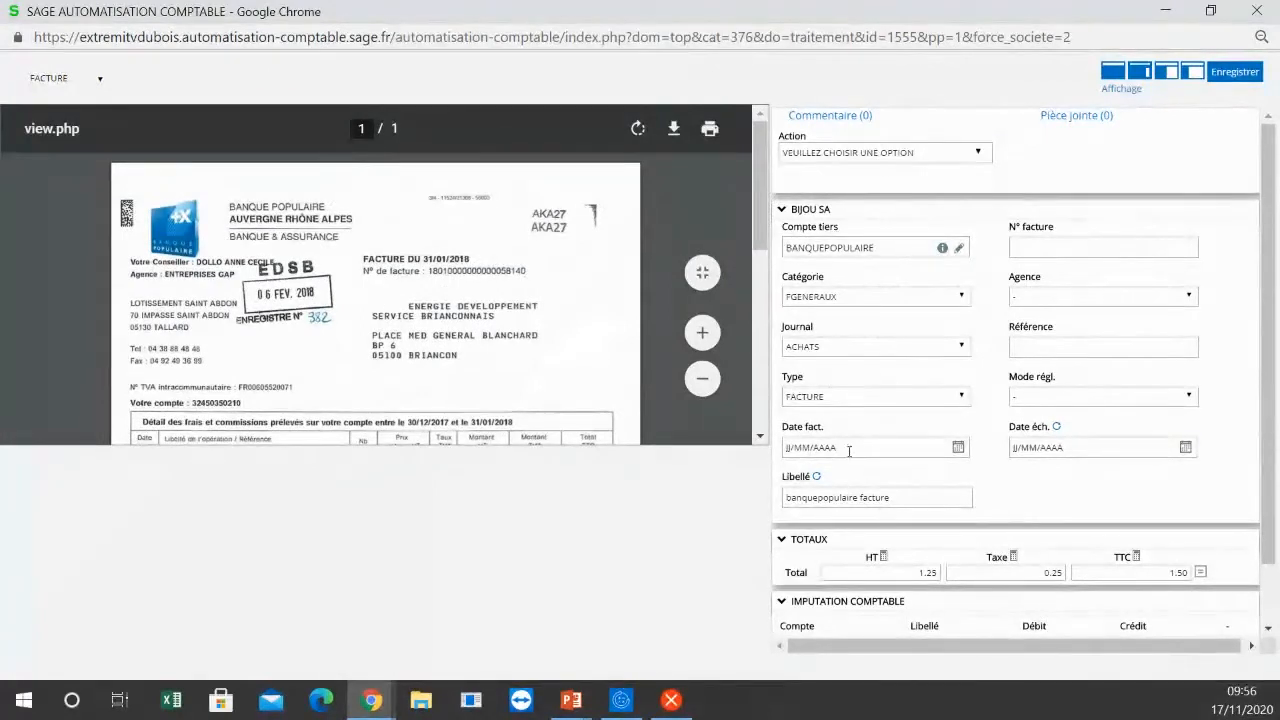
click(958, 449)
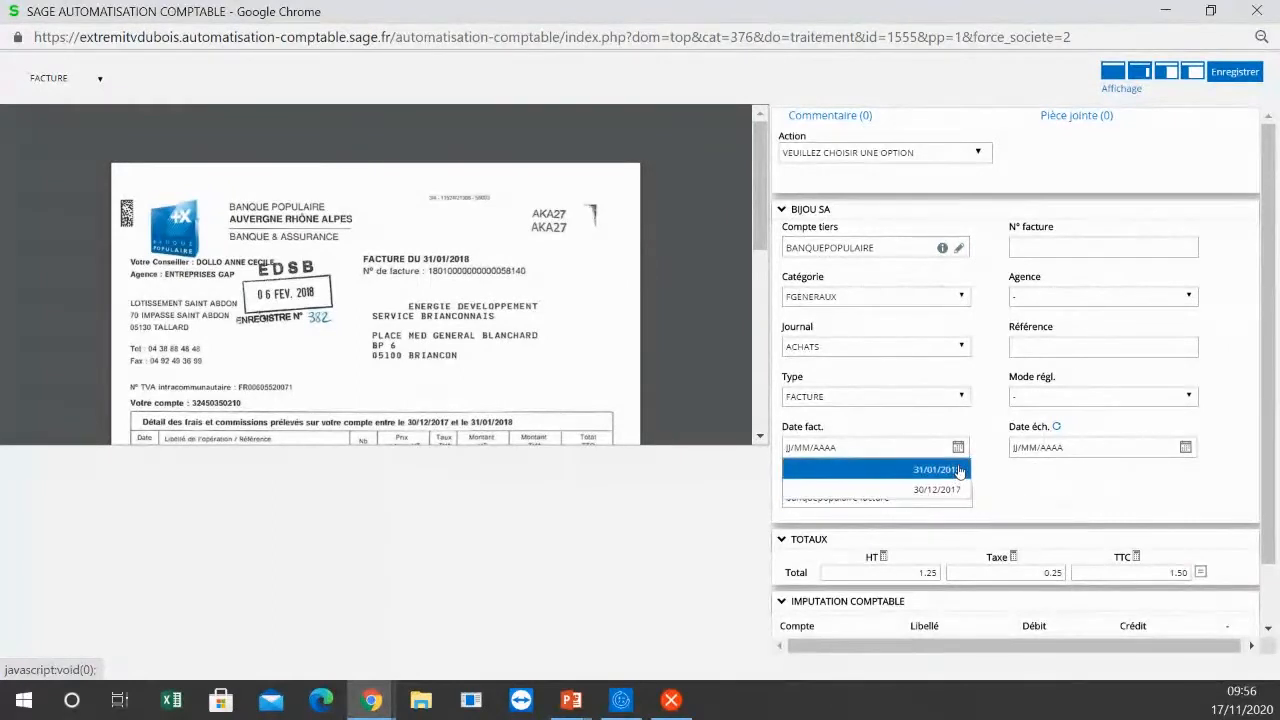
click(958, 470)
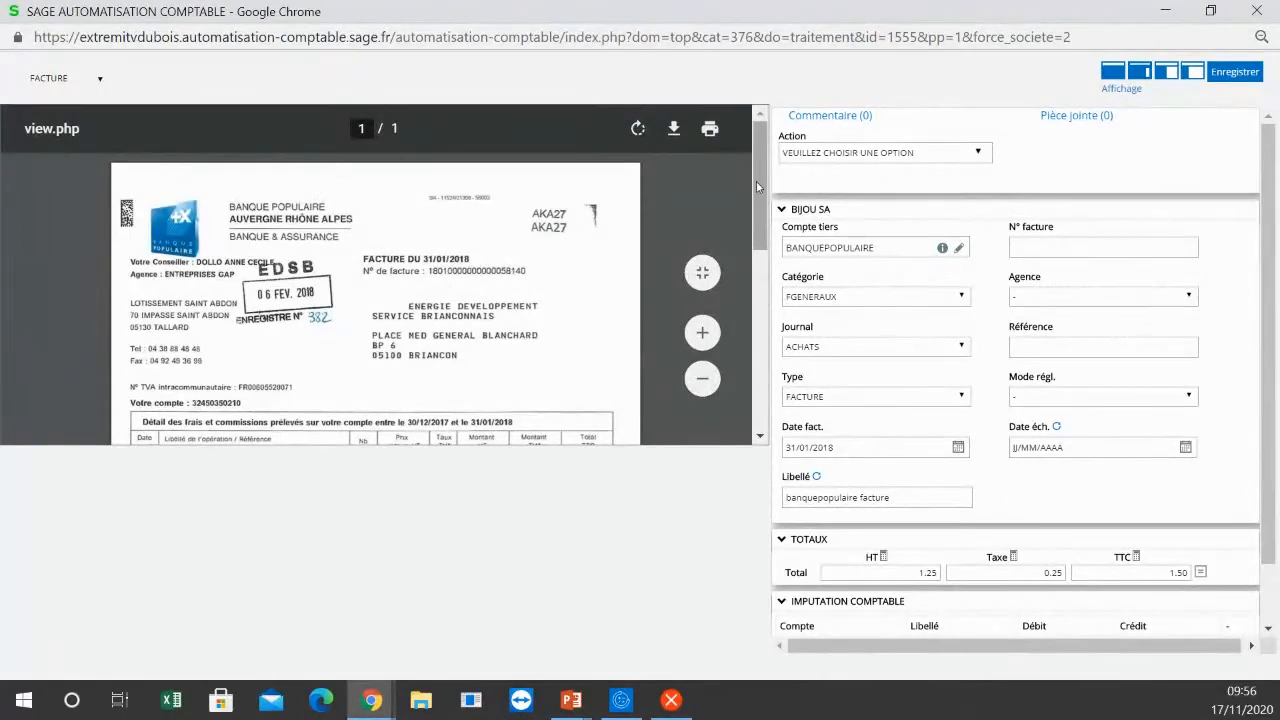
Step: Set the invoice's HT total to 222.29, the net amount shown at the foot of the scanned document
drag(754, 187, 760, 397)
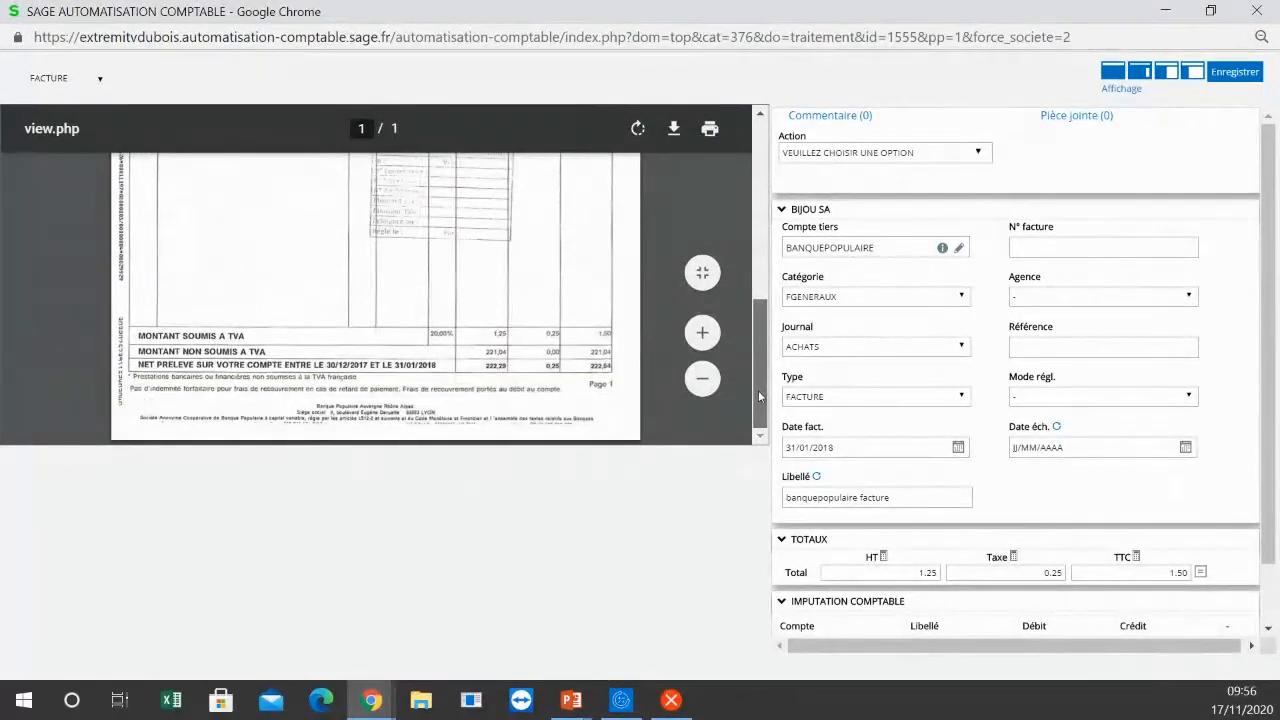
drag(758, 396, 754, 194)
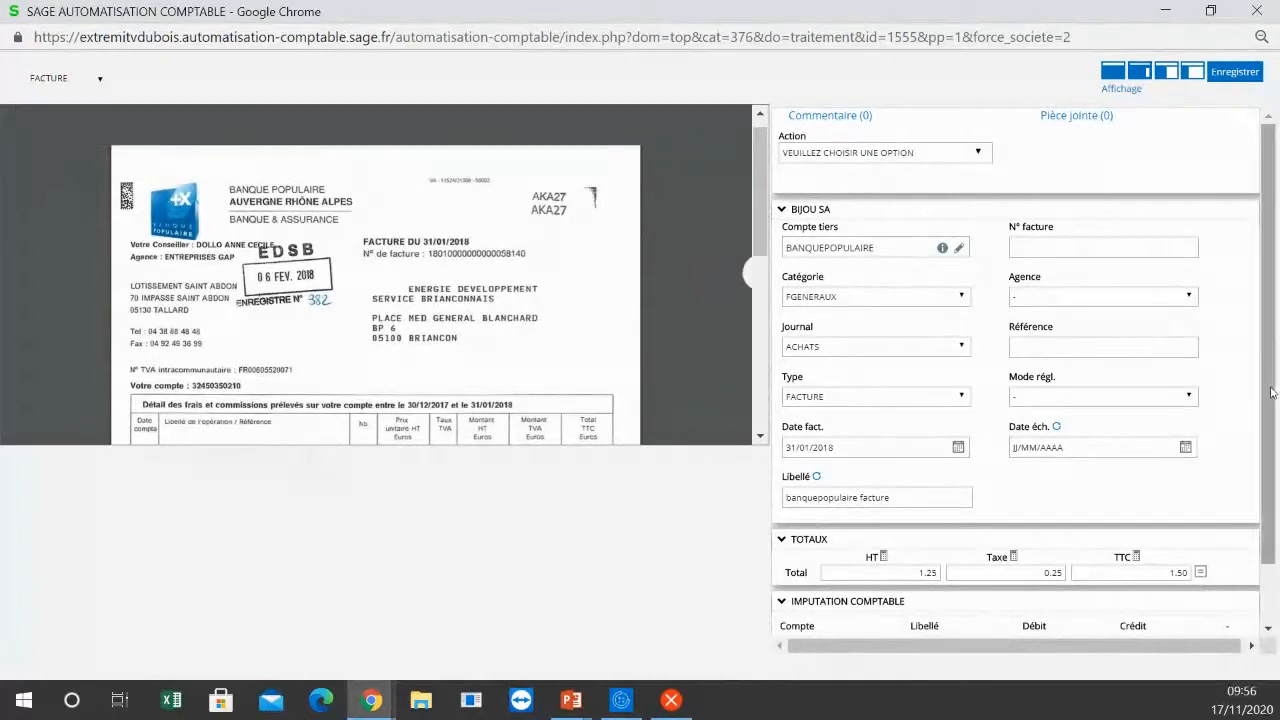
drag(1277, 383, 1270, 480)
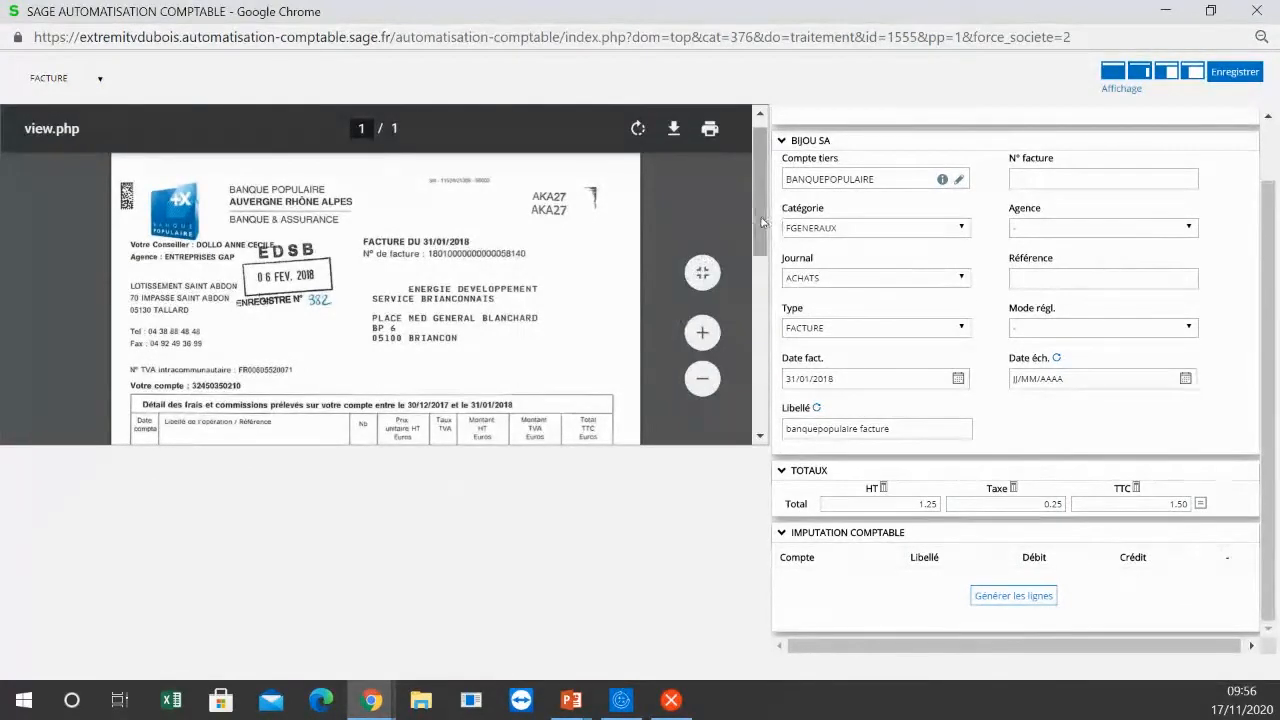
drag(762, 222, 763, 388)
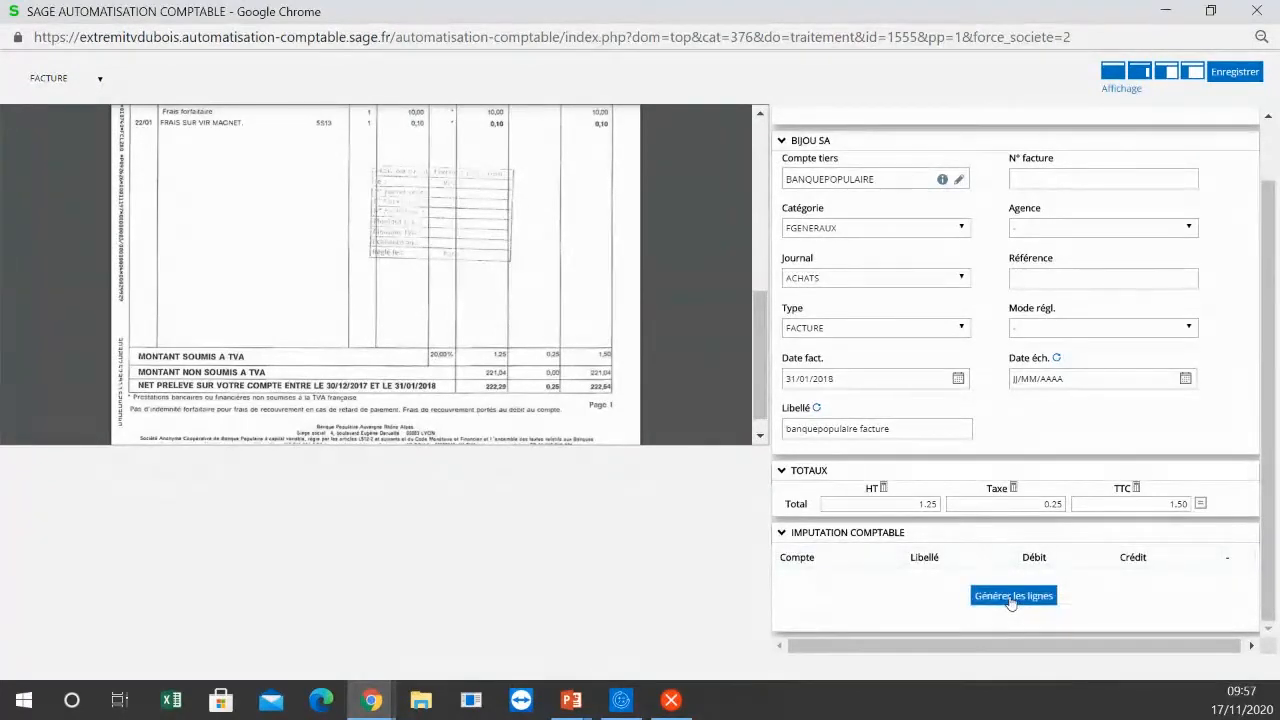
right_click(883, 490)
key(Escape)
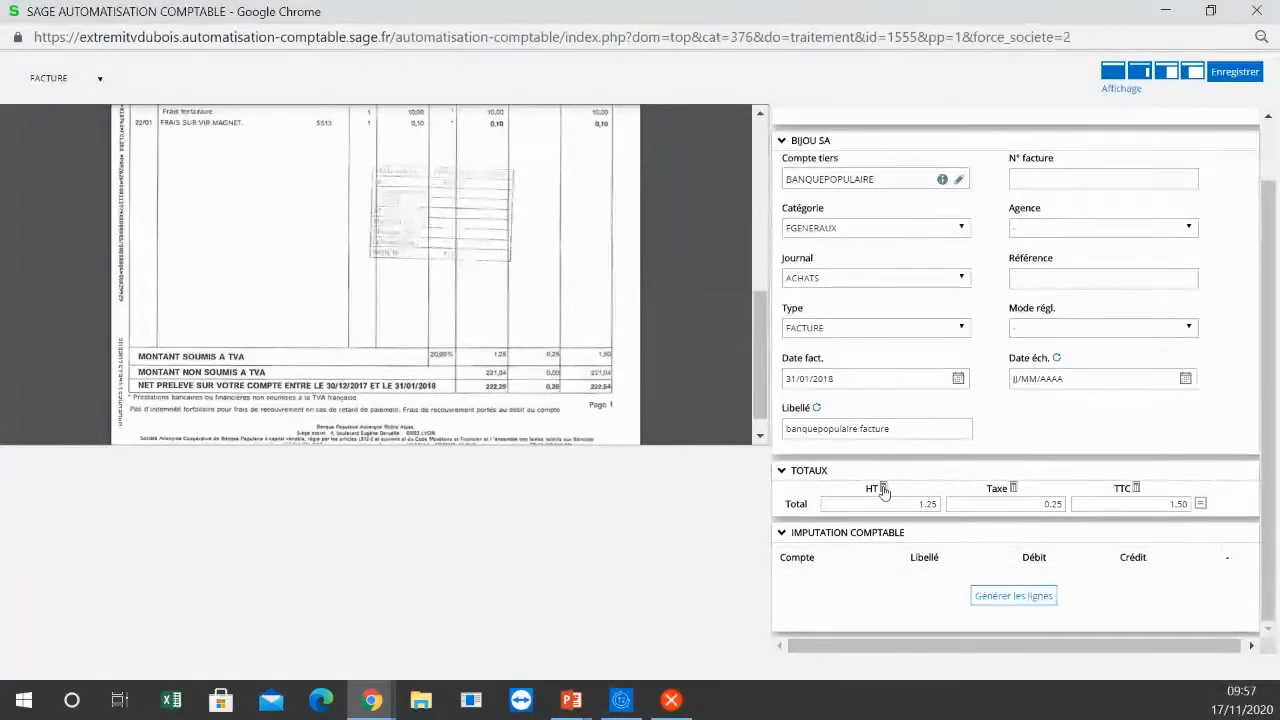
click(883, 490)
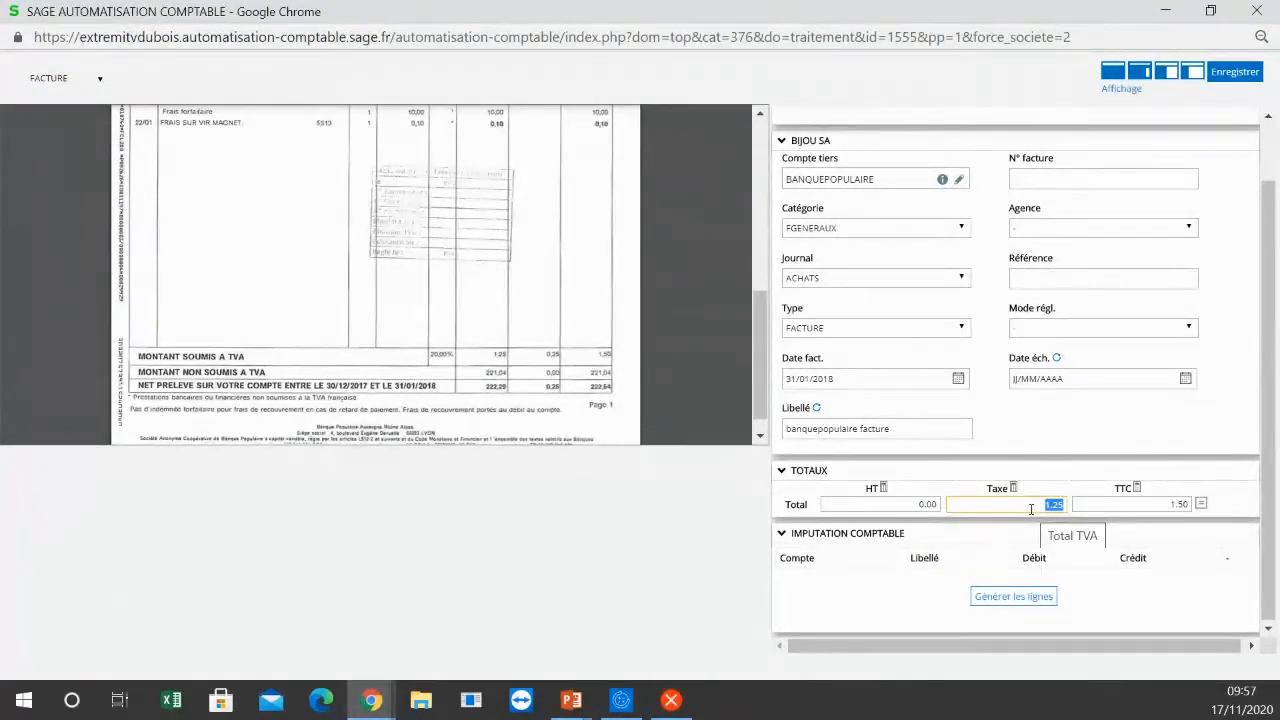
text(222.28)
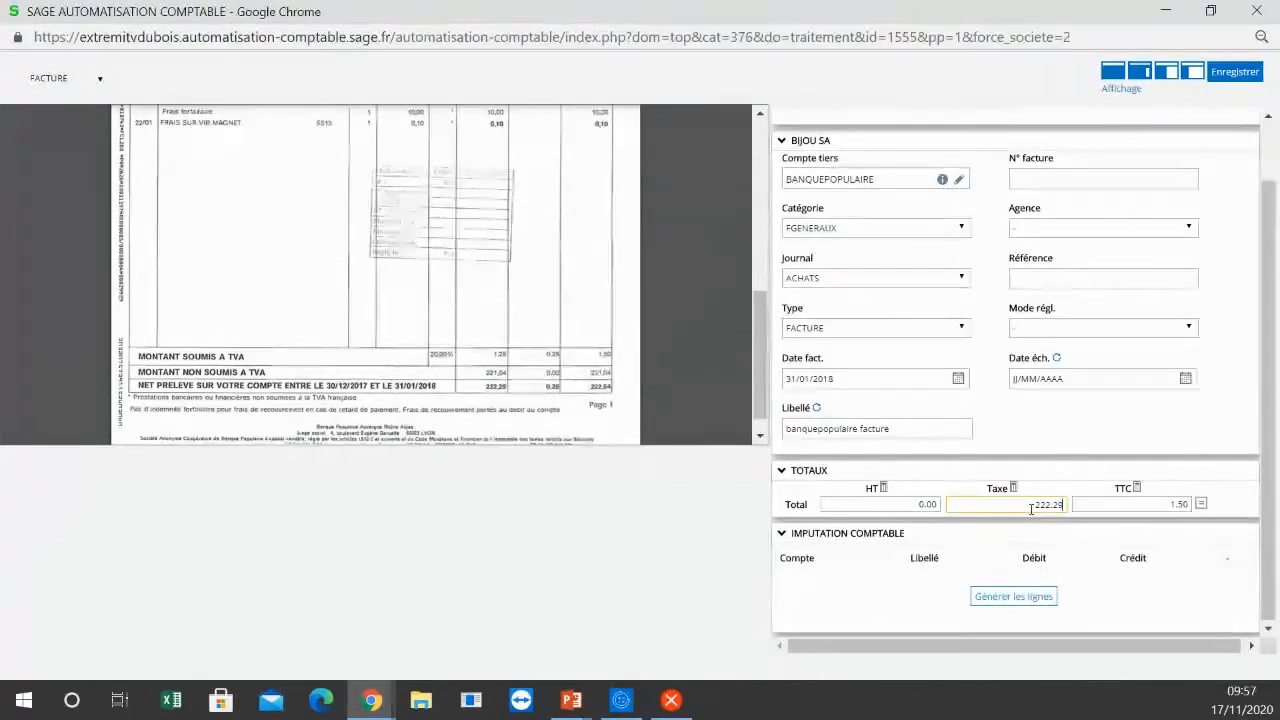
key(shift+Tab)
text(2)
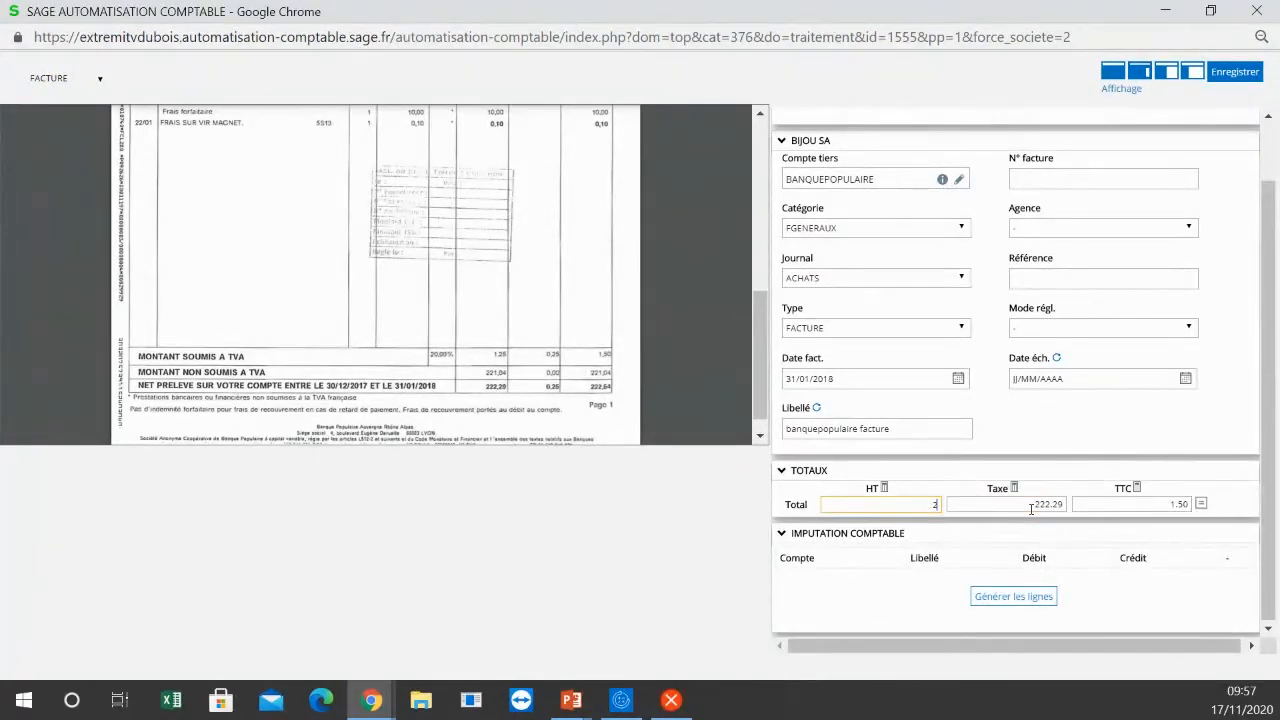
text(22.29)
Step: Set the tax total to .25 and the TTC total to 222.54, and generate the accounting entry lines
key(Tab)
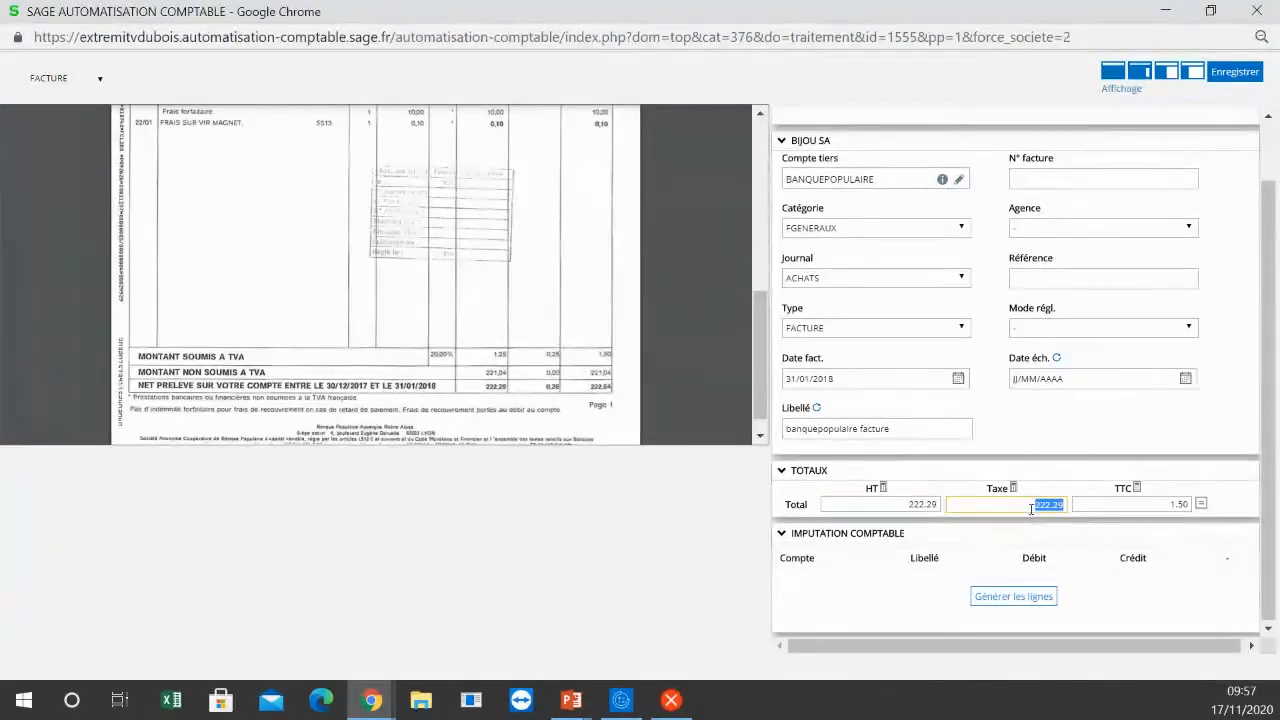
text(.25)
key(Tab)
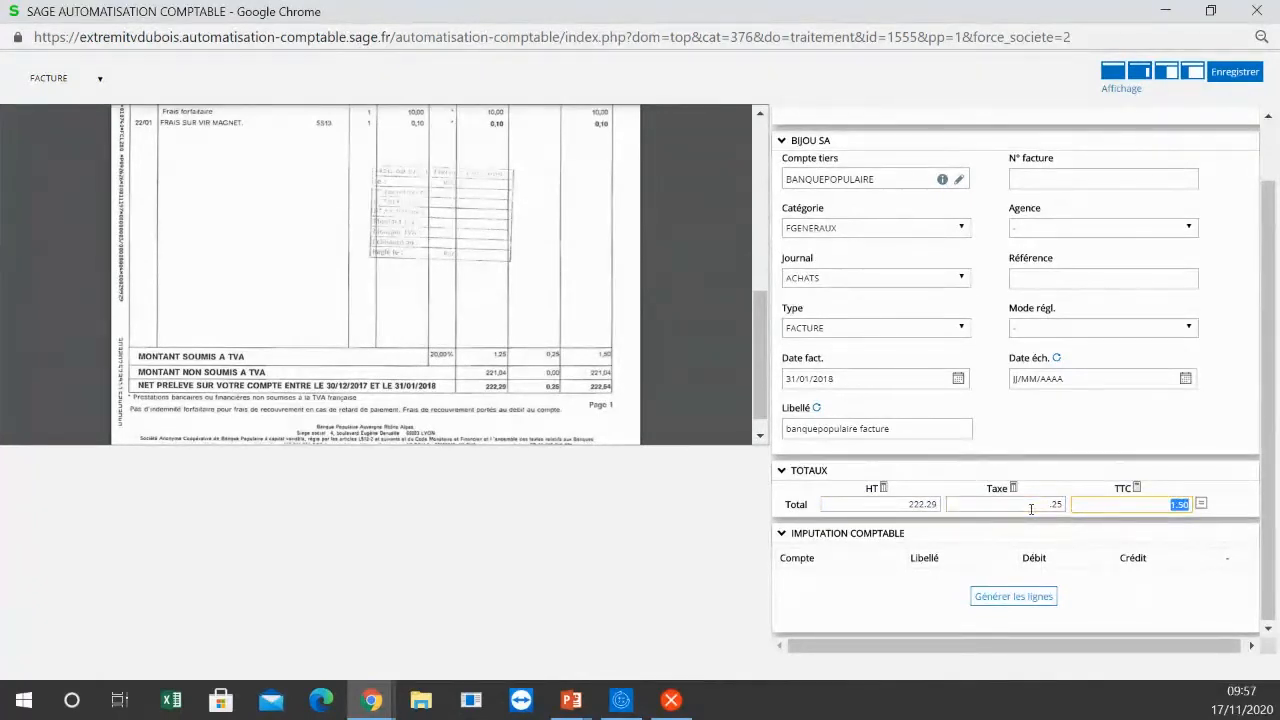
text(222.54)
click(990, 598)
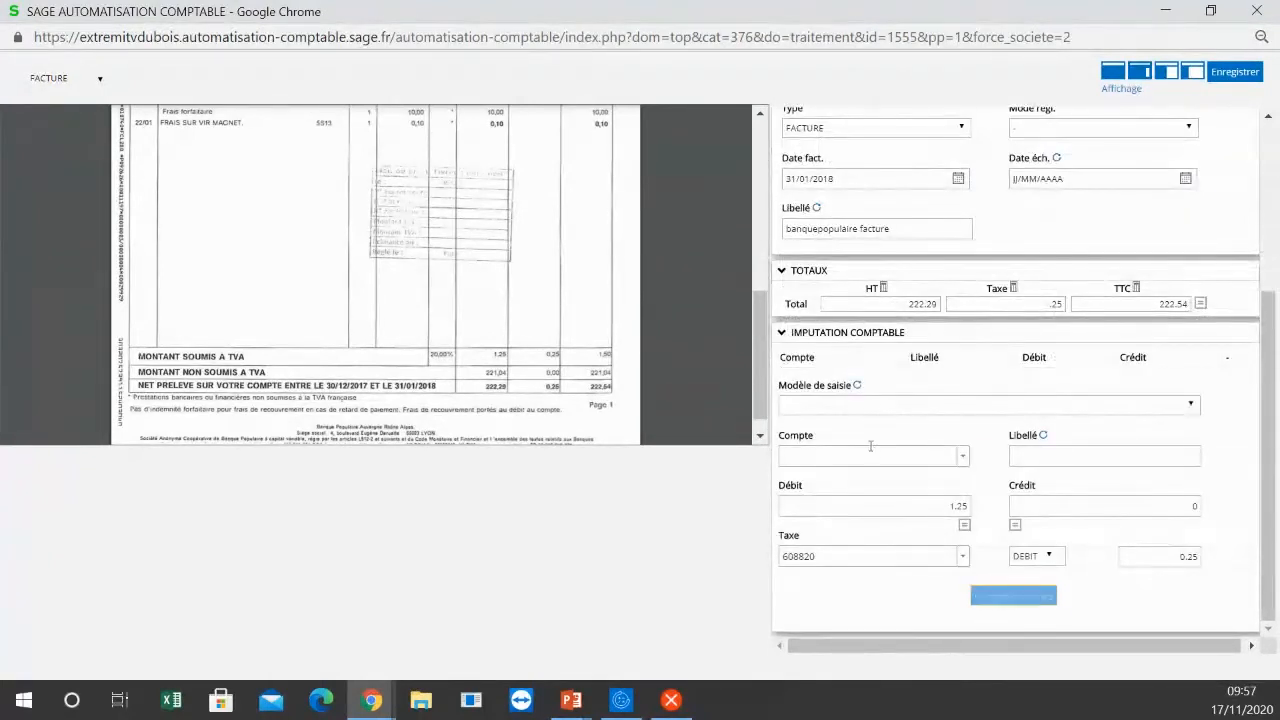
Step: Apply the entry template "ABONNEMENT CREDIT BAIL" to the bank invoice, and close the invoice without saving
click(883, 405)
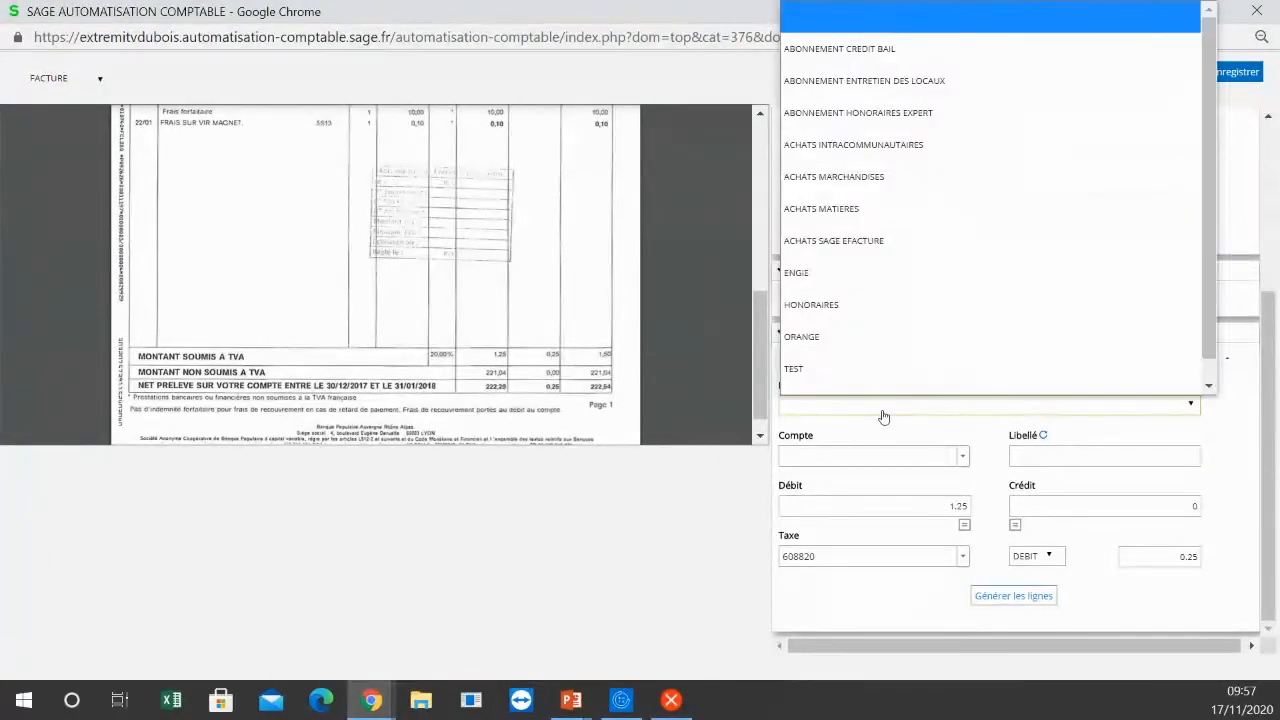
scroll(1155, 300, down, 1)
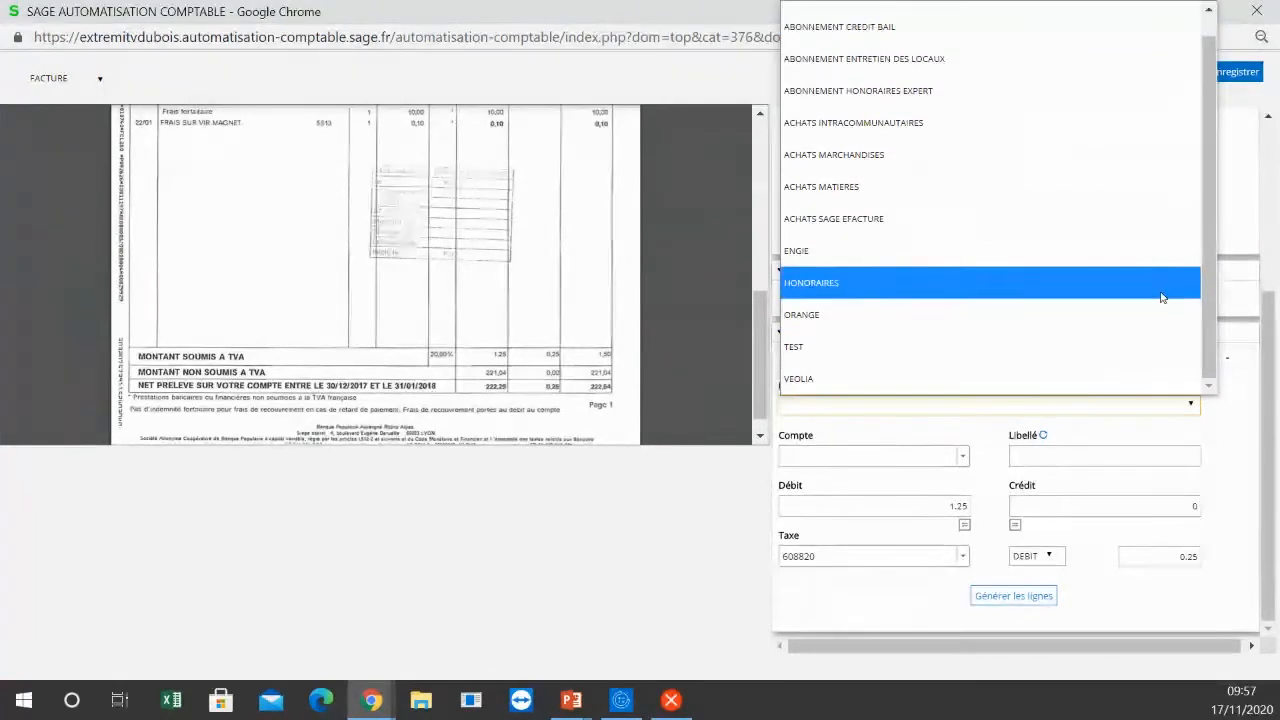
scroll(1122, 10, up, 1)
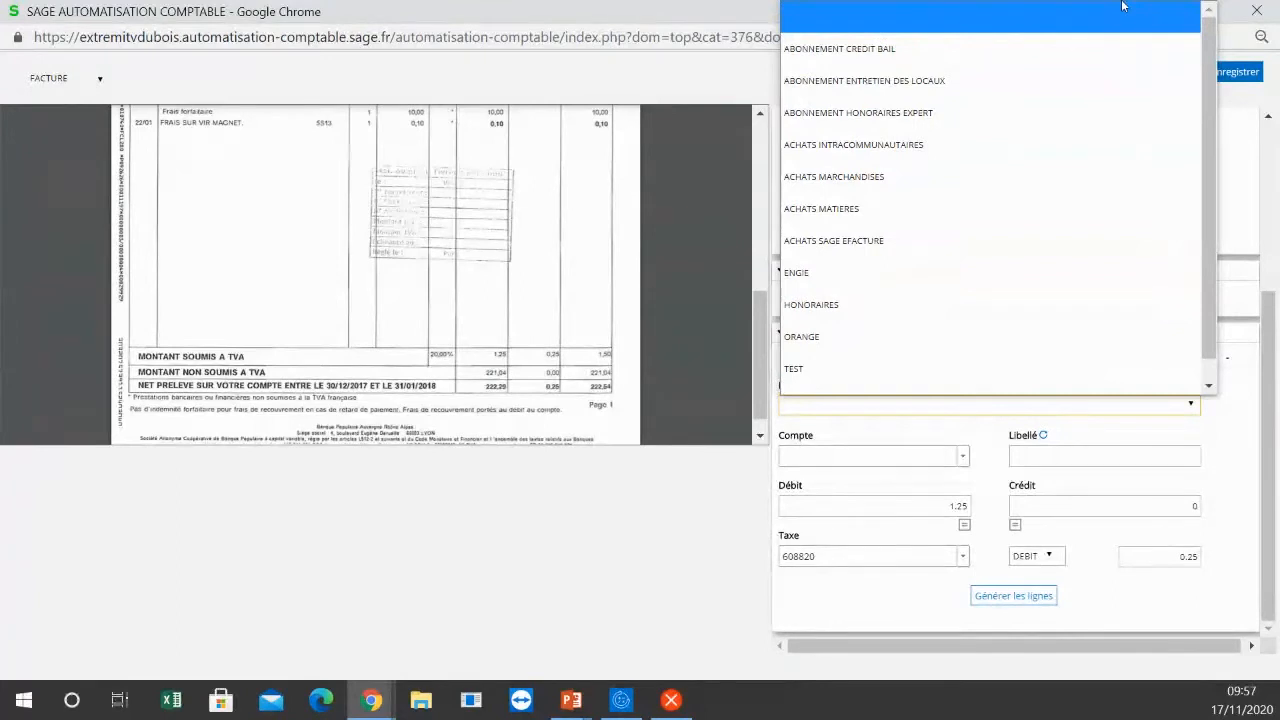
click(1069, 46)
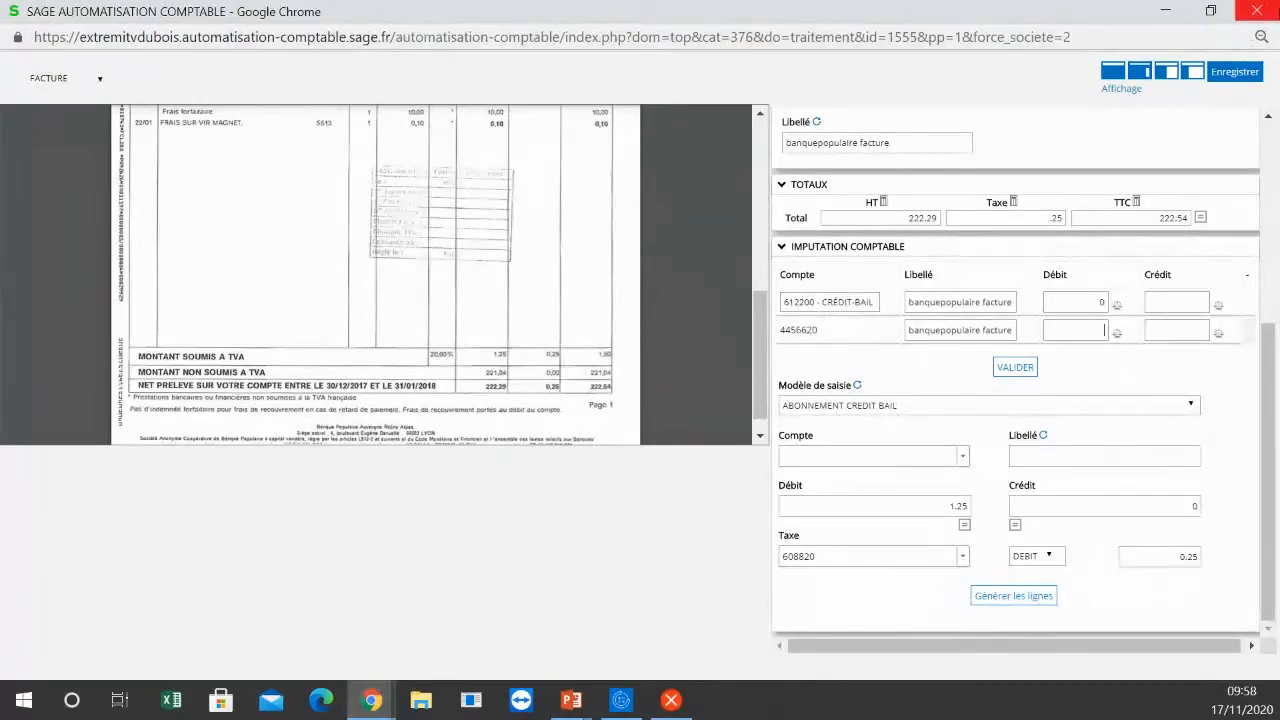
click(1258, 12)
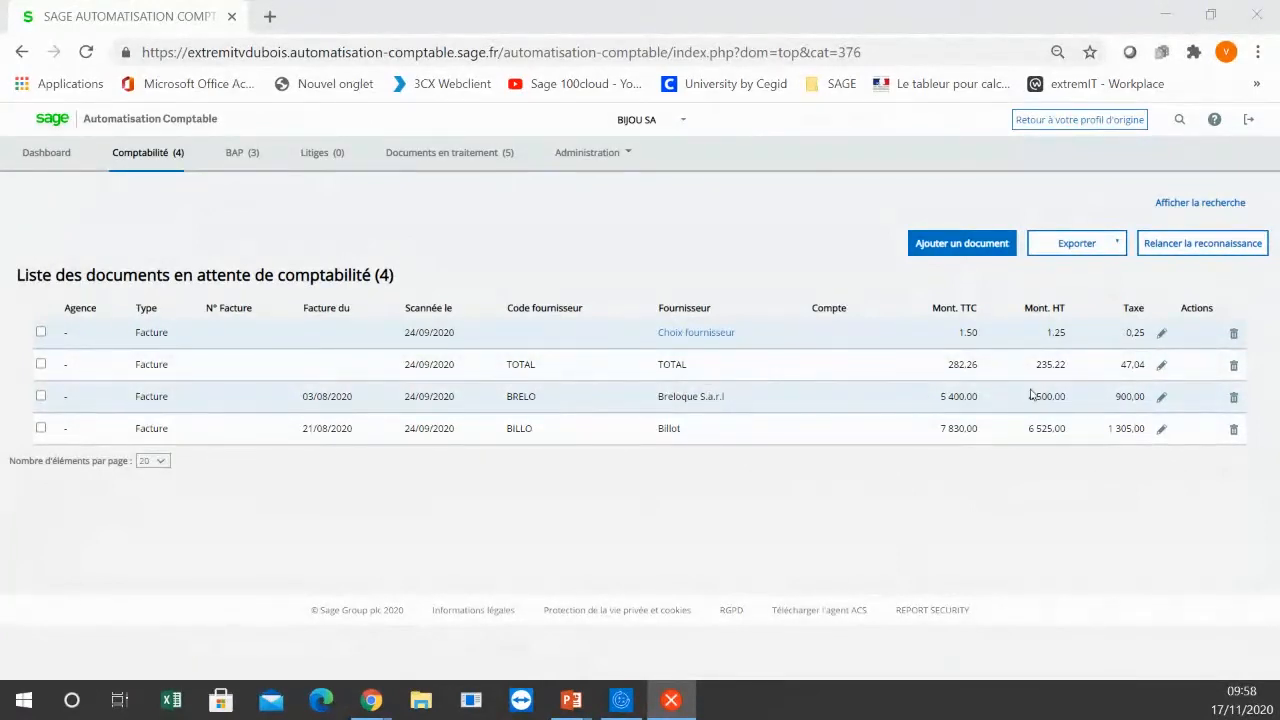
Step: Open the Breloque S.a.r.l invoice for processing in a full-size window and compare its supplier IBAN alert with the IBAN printed on the document
click(1162, 397)
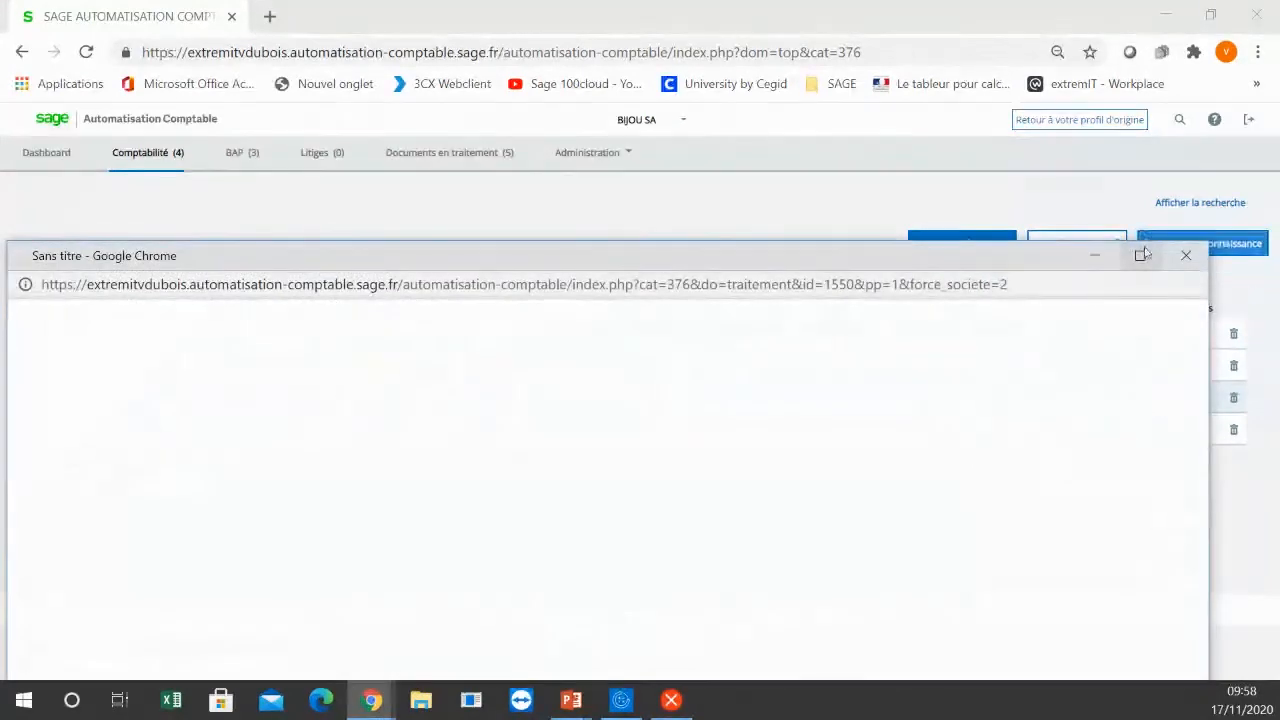
click(1139, 255)
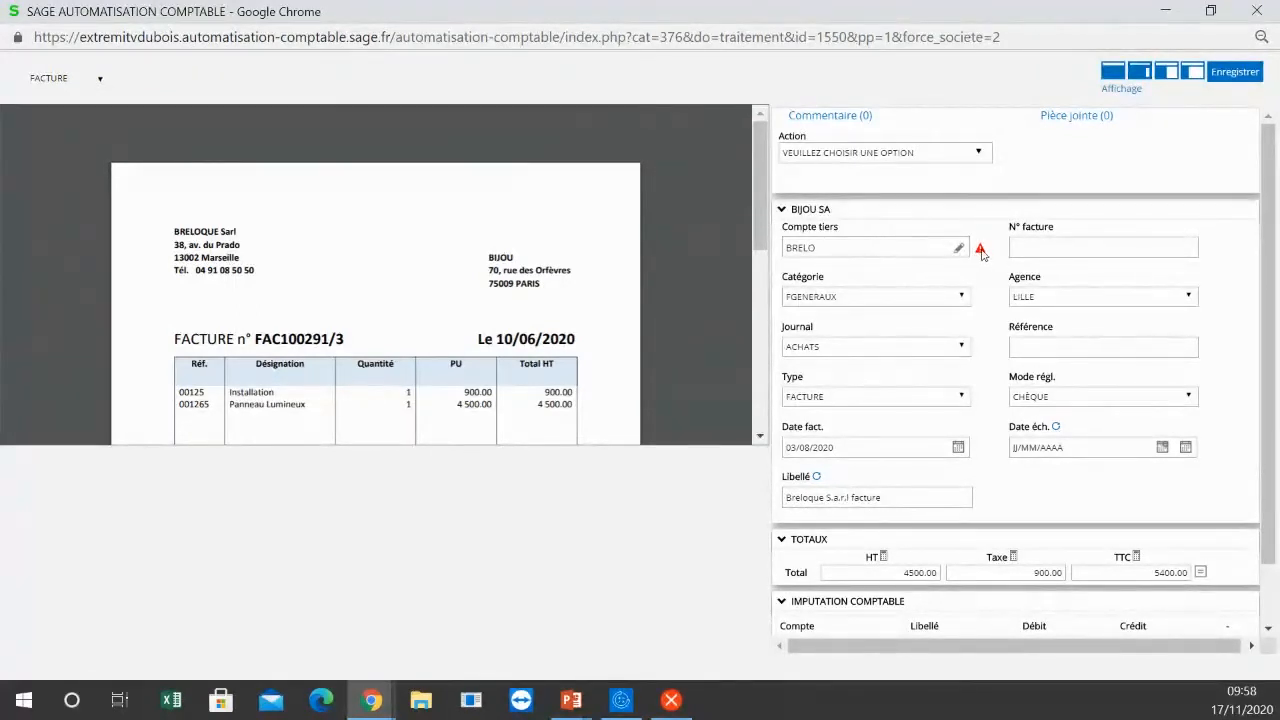
mouse_move(981, 254)
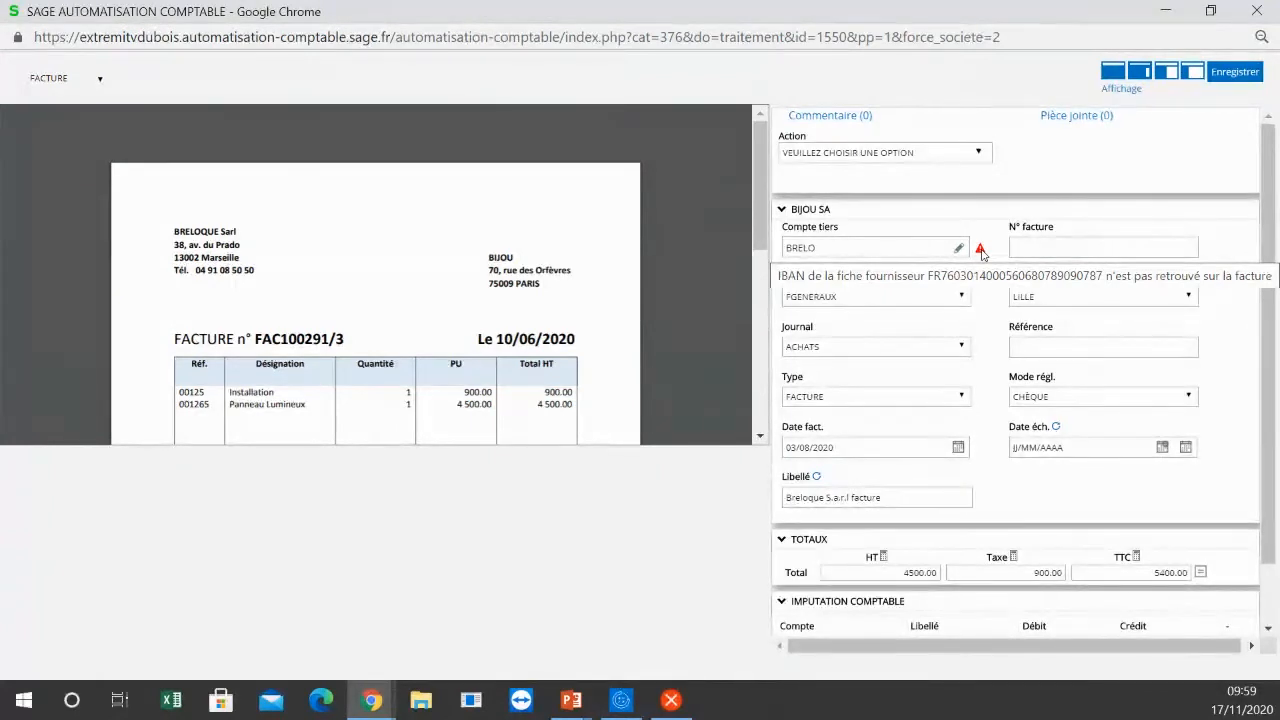
drag(758, 241, 769, 425)
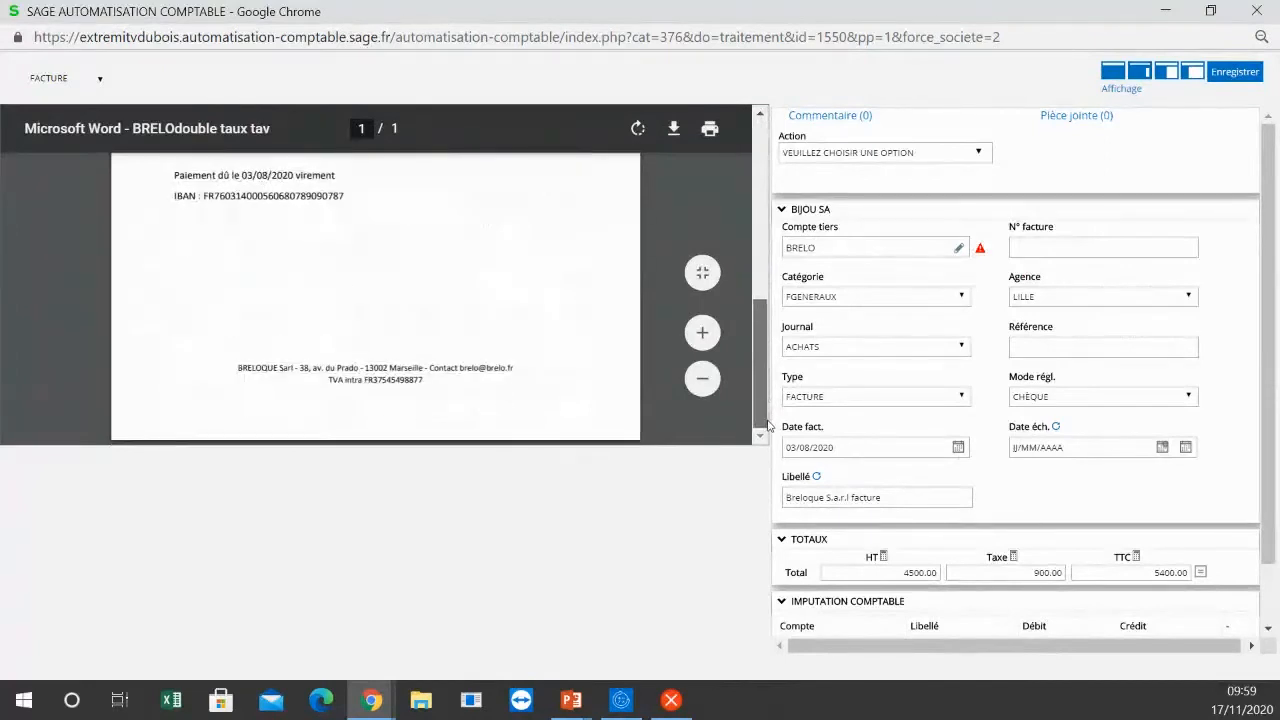
scroll(378, 368, up, 2)
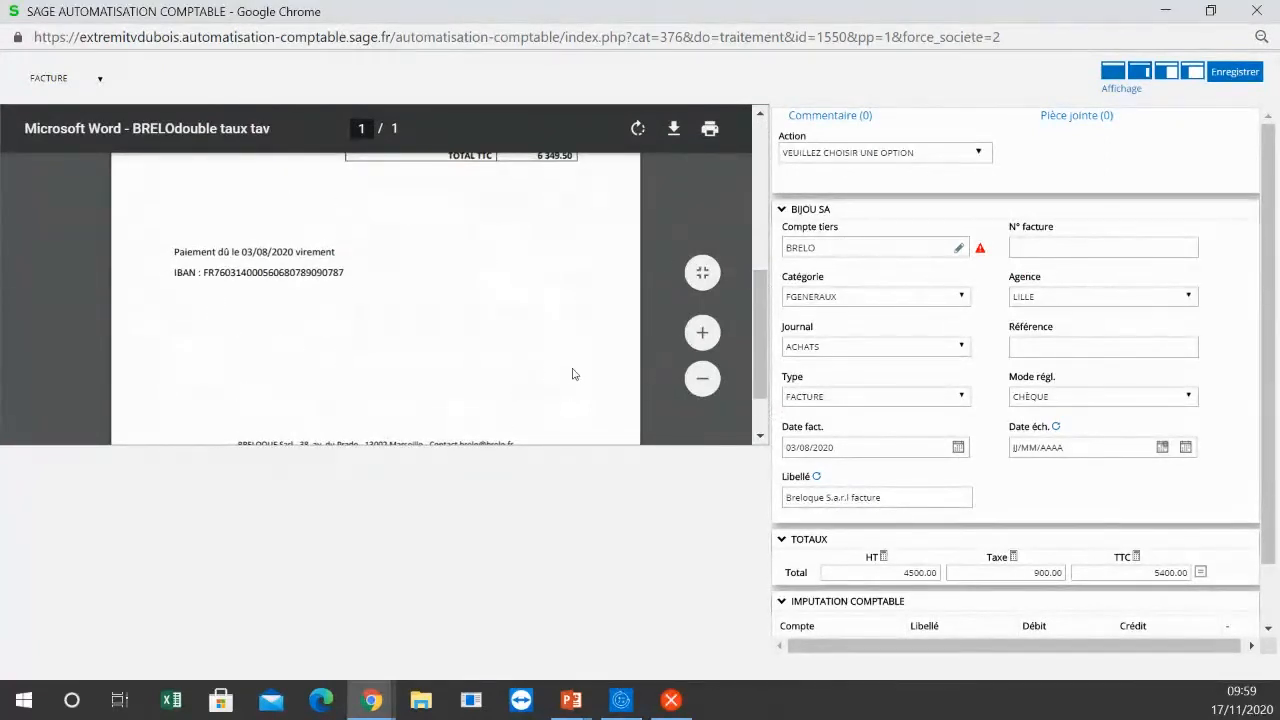
drag(760, 319, 760, 118)
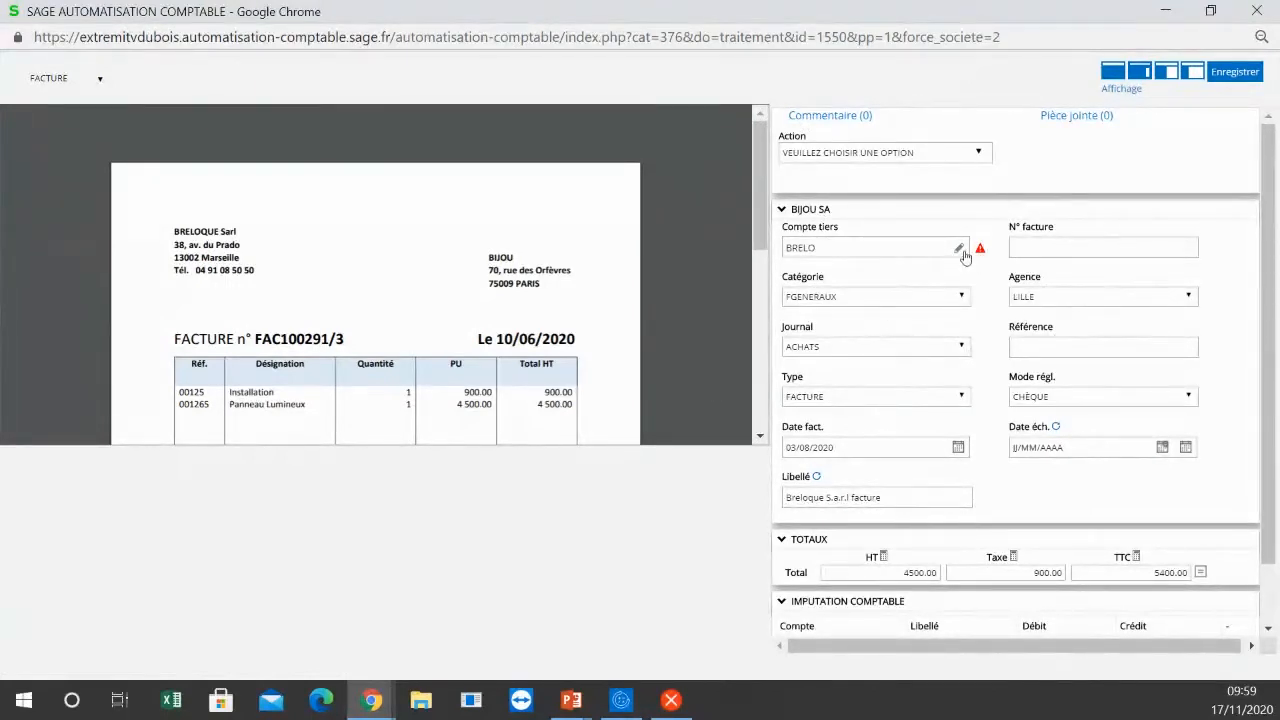
Step: Set the invoice number to FAC100291/3, as printed on the Breloque document
click(1036, 248)
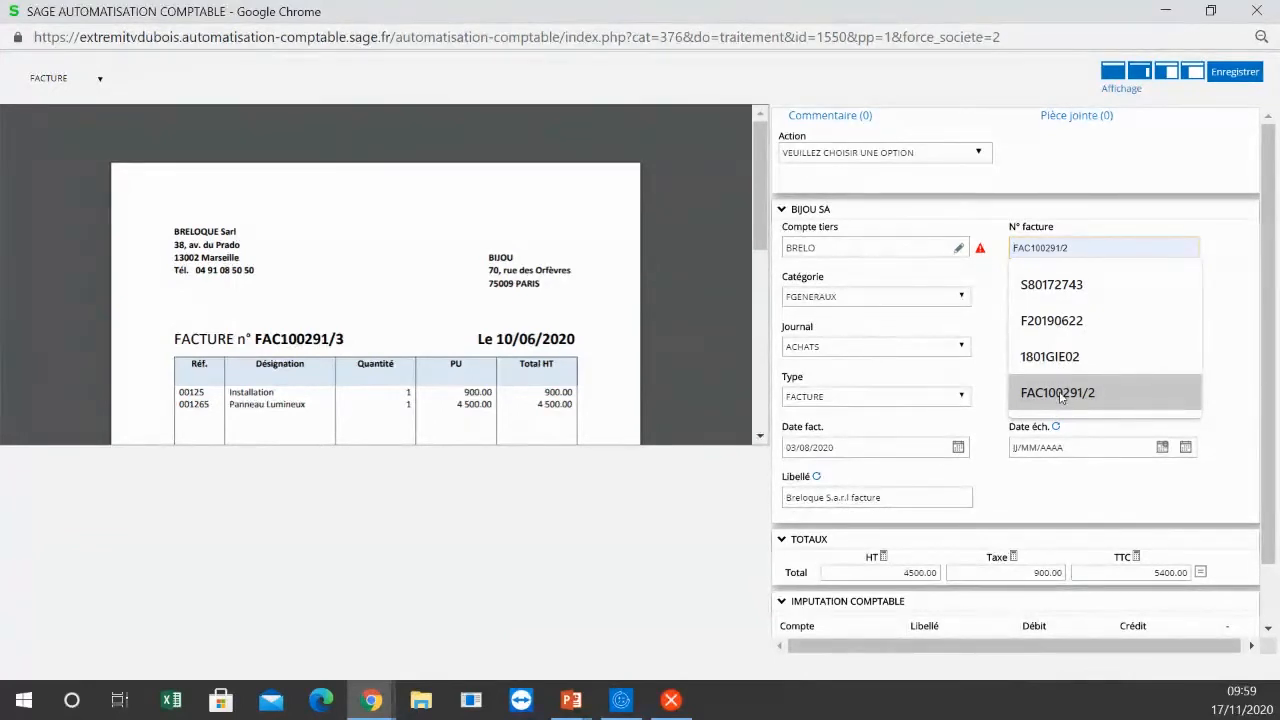
click(1061, 396)
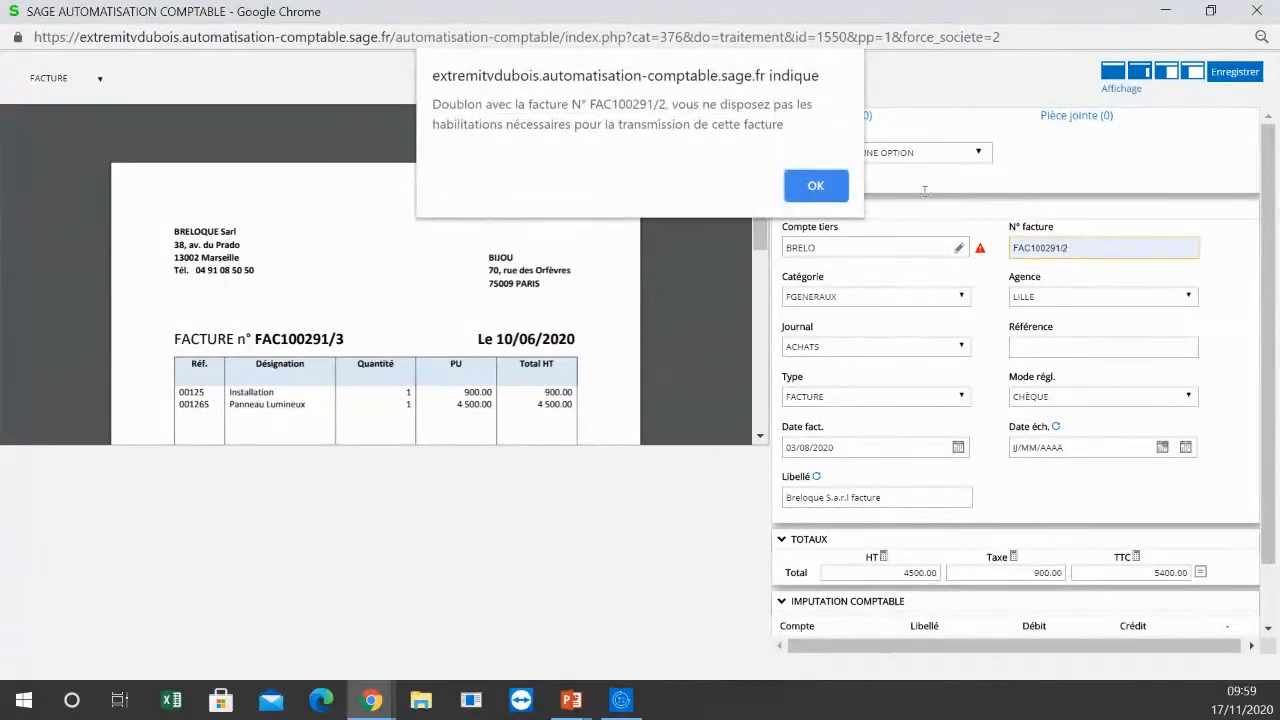
click(800, 186)
click(1096, 246)
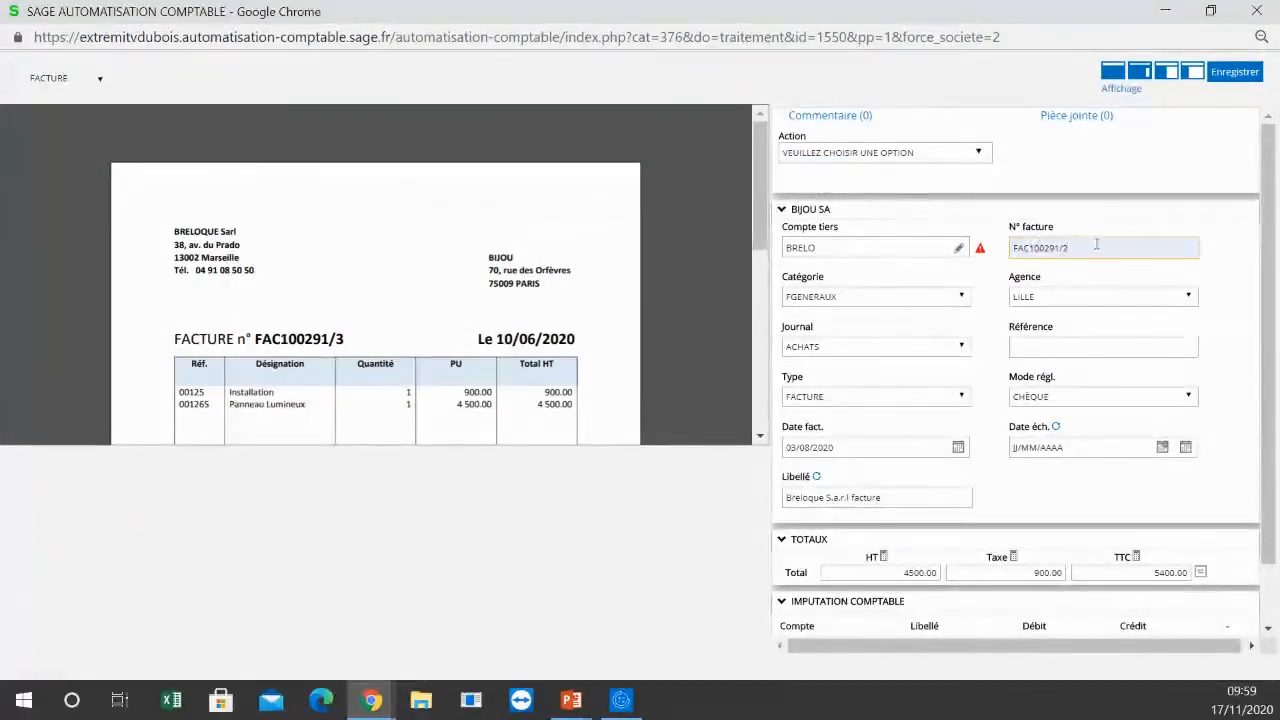
key(BackSpace)
text(3)
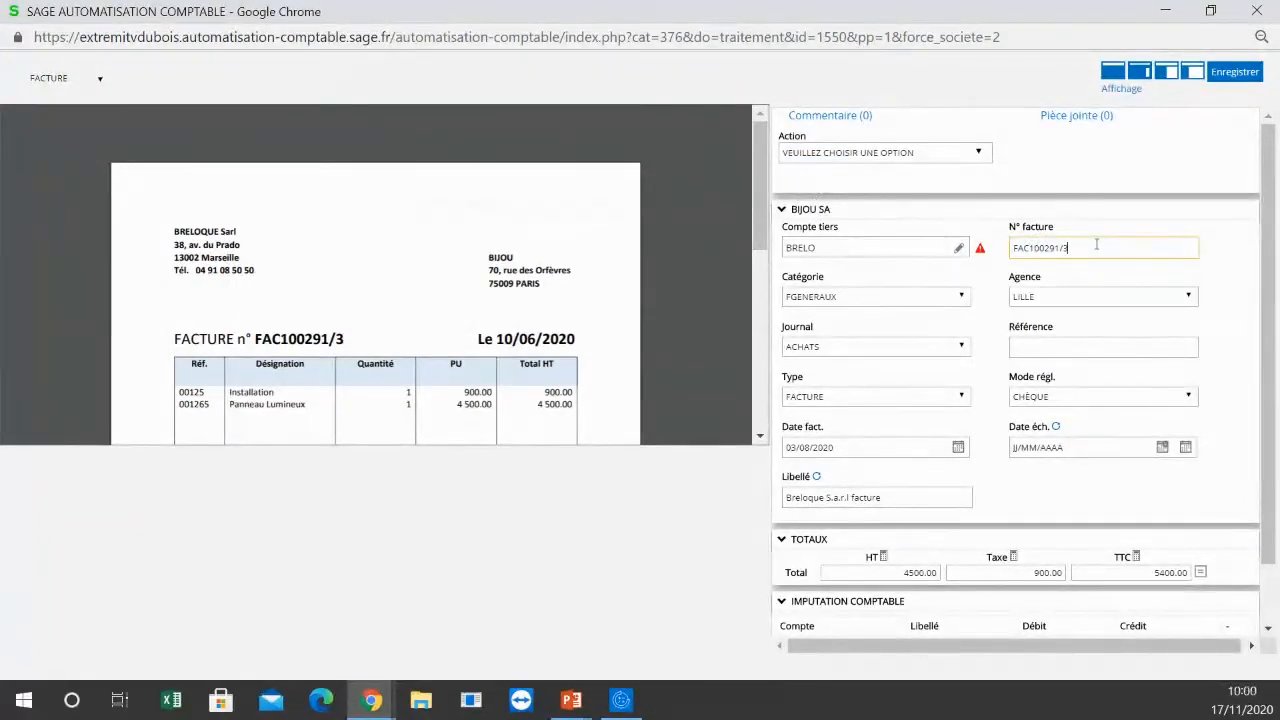
key(Tab)
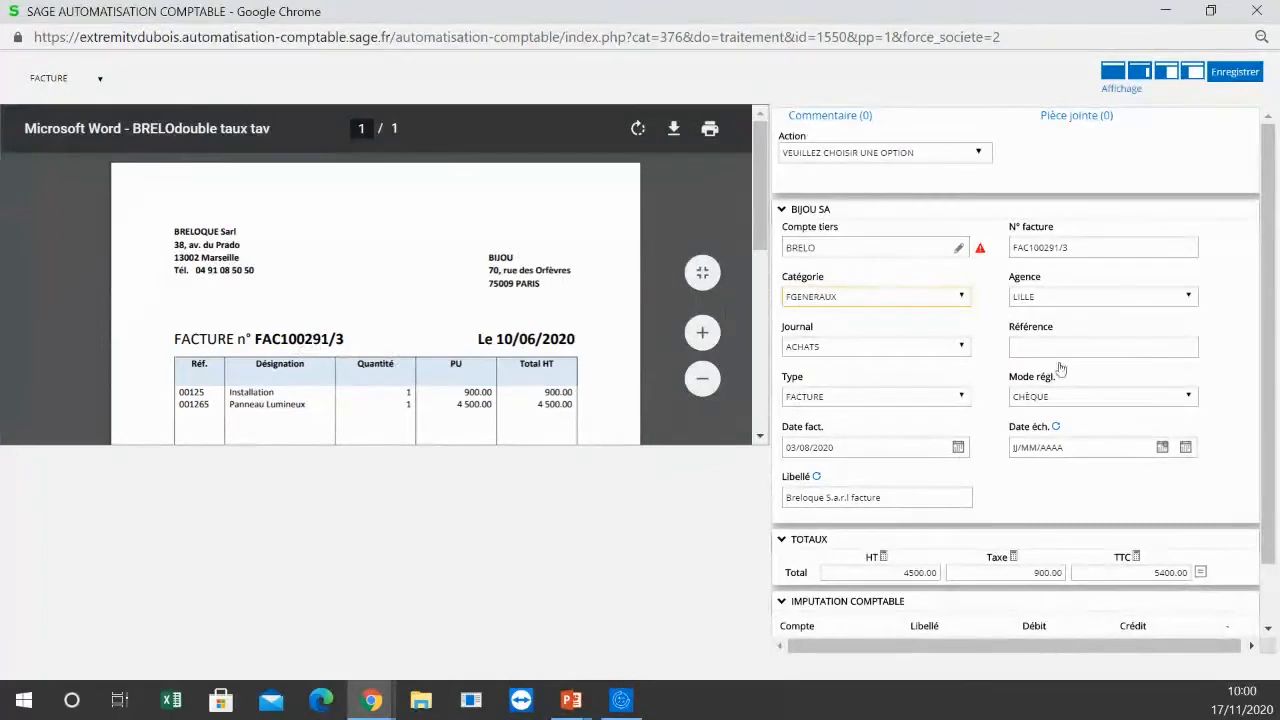
Step: Assign the invoice to the agency "AGENCE DE PARIS" and set its invoice date to 10/06/2020 from the dates detected on the document
click(1060, 298)
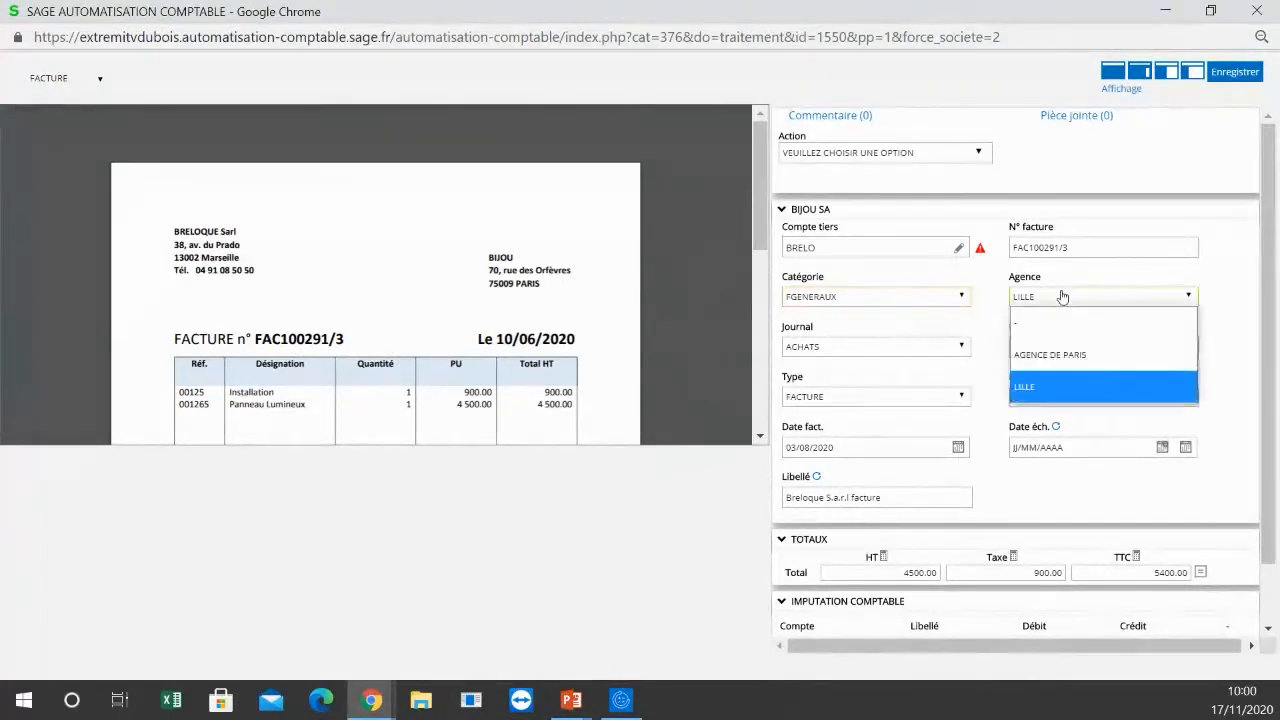
click(1055, 356)
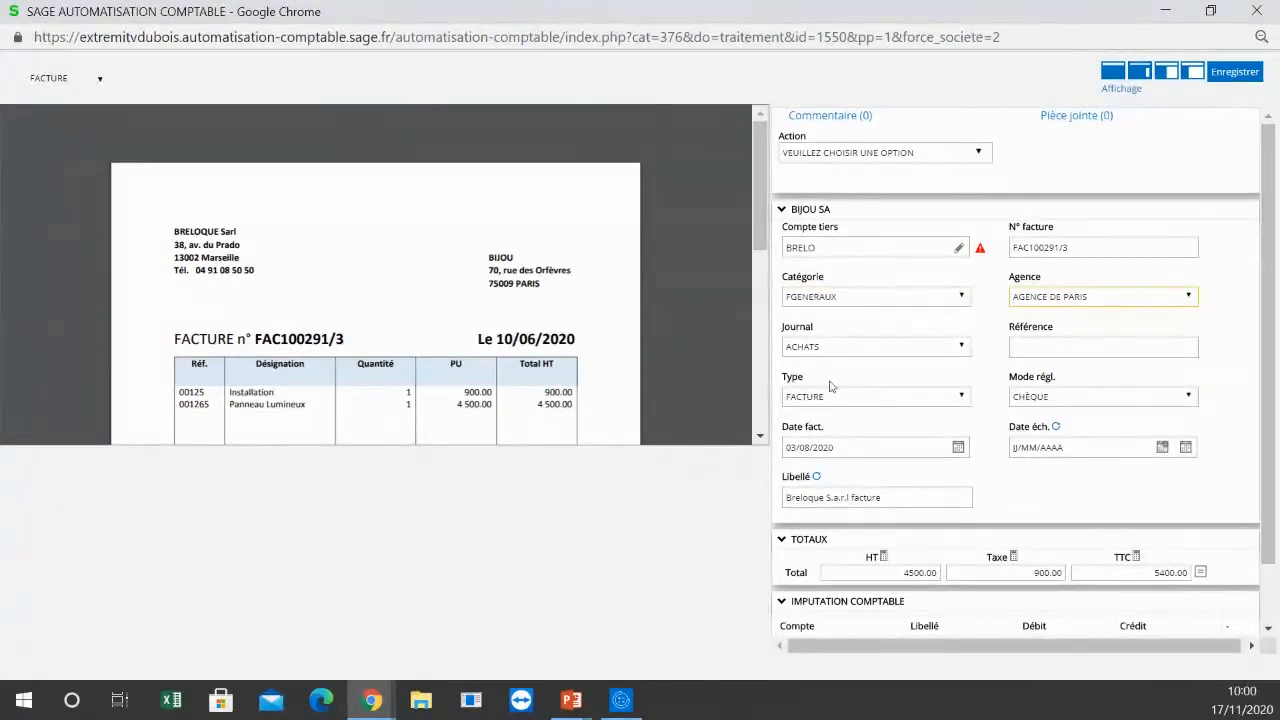
click(959, 448)
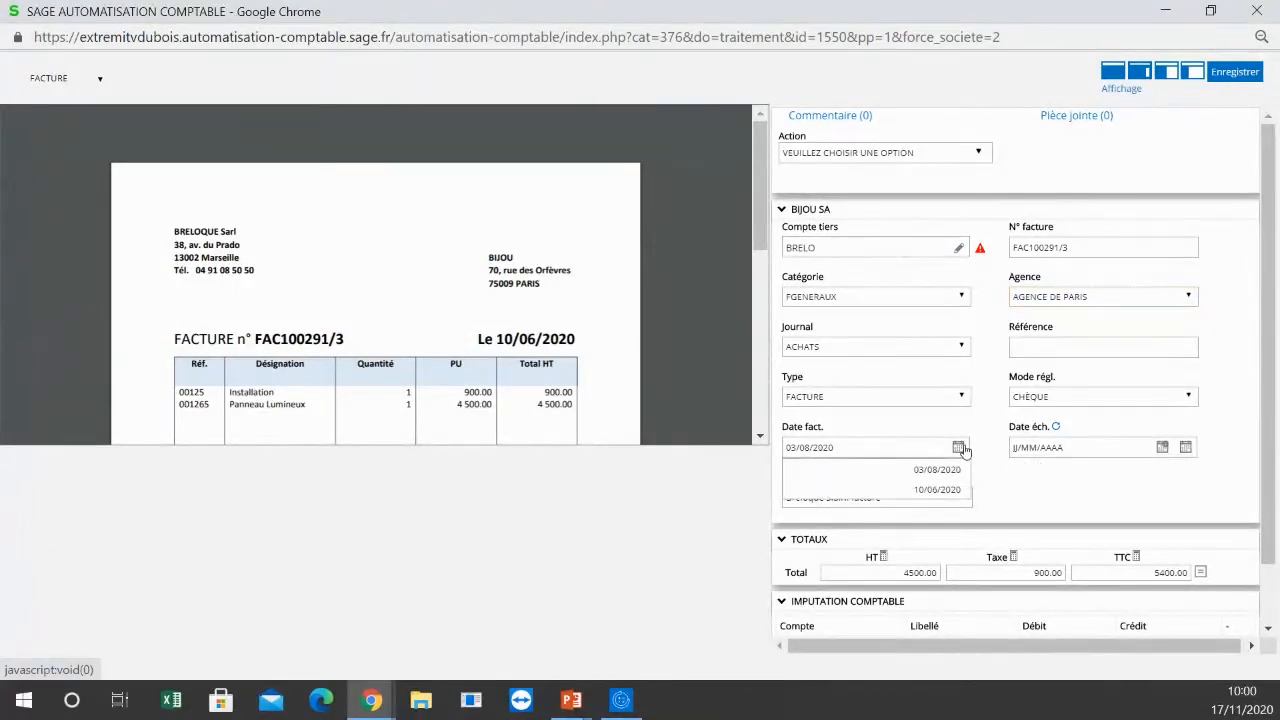
click(940, 490)
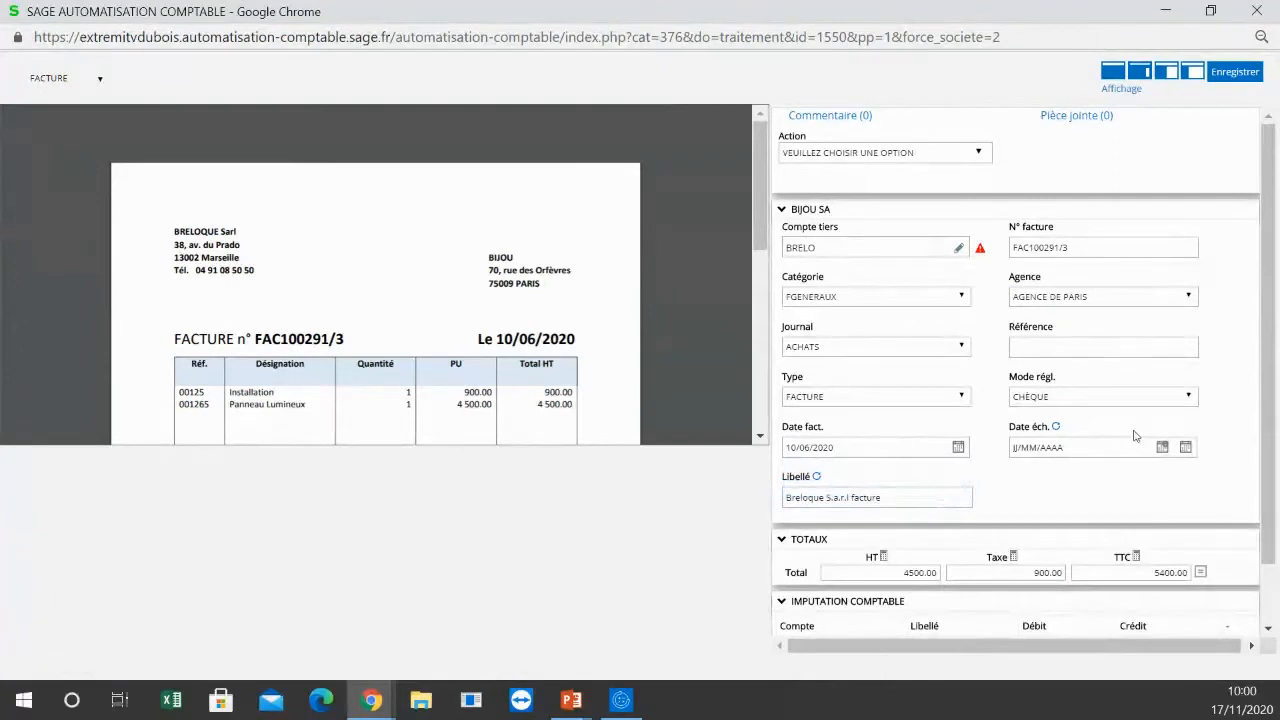
Step: Set the payment method to VIREMENT and the due date to 03/08/2020, following the payment terms on the document
mouse_move(593, 268)
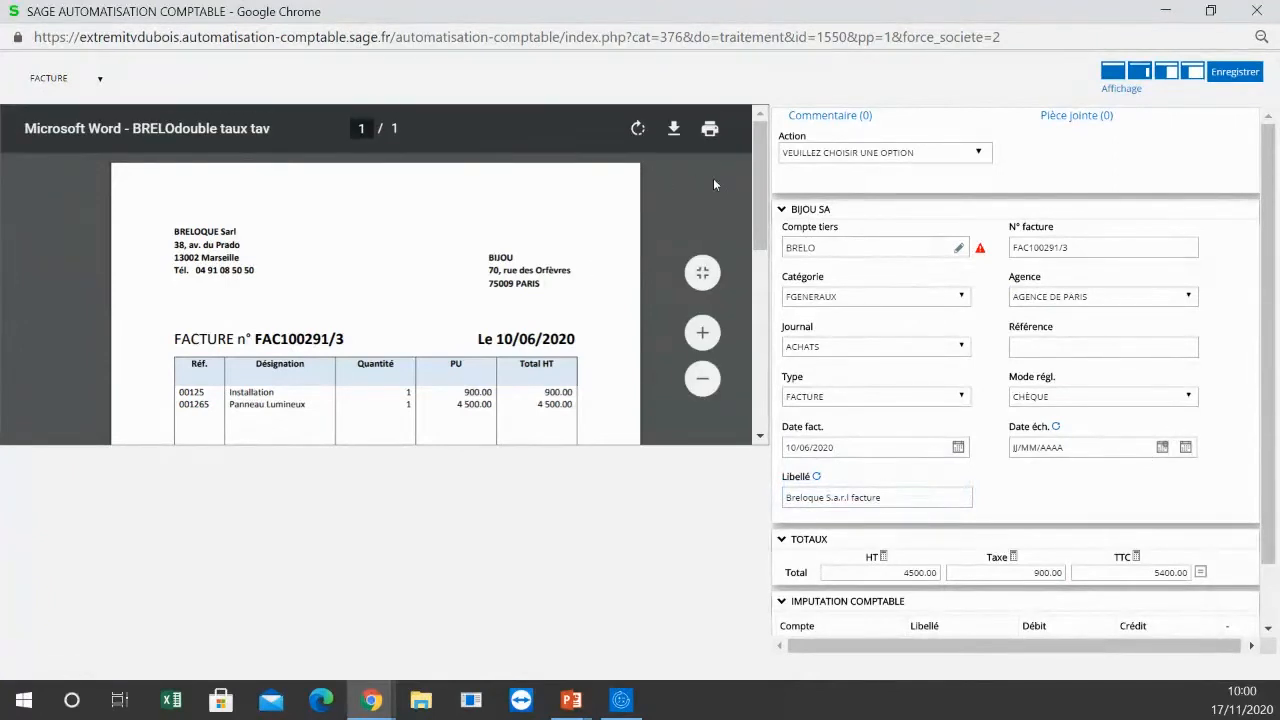
drag(760, 210, 771, 360)
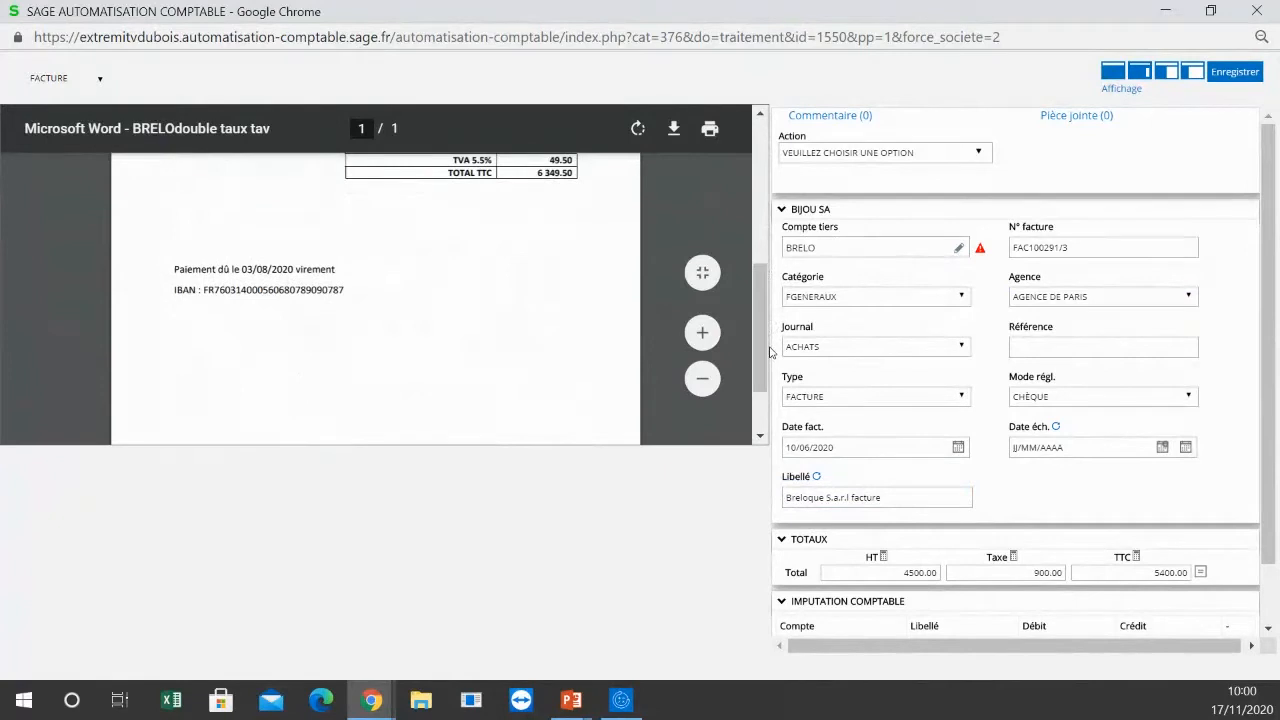
click(1188, 398)
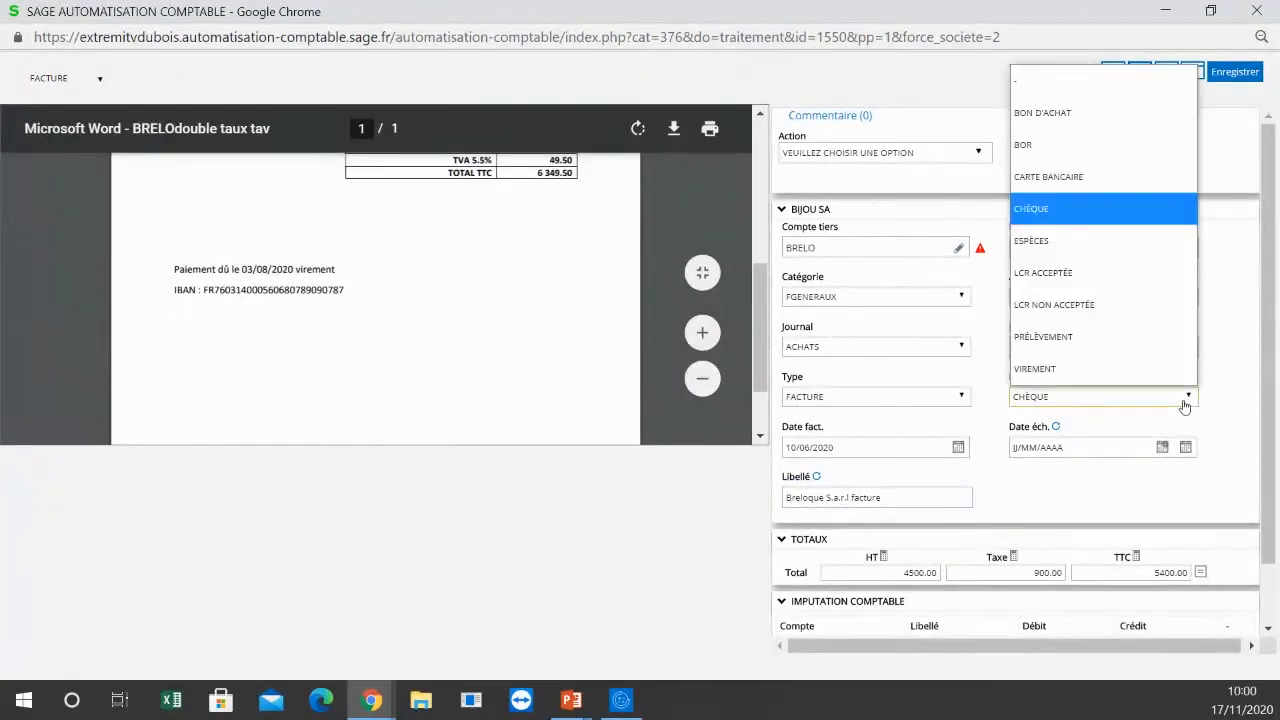
click(1105, 370)
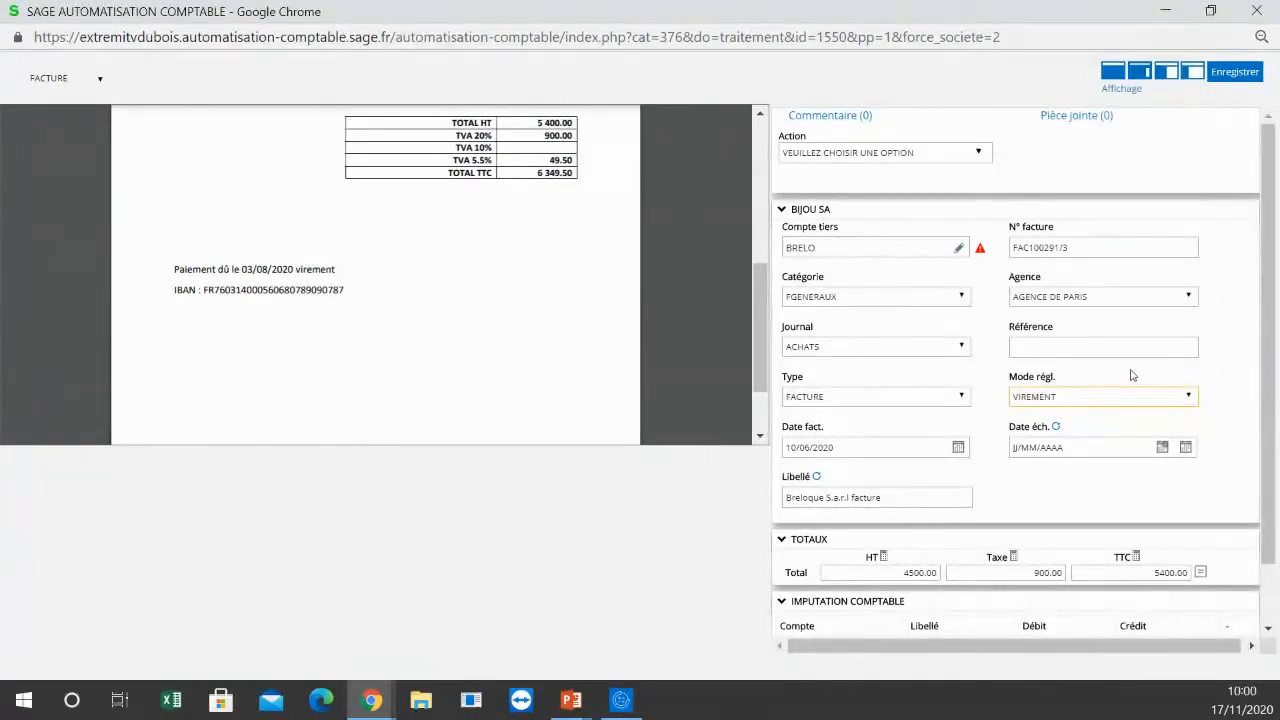
click(1163, 451)
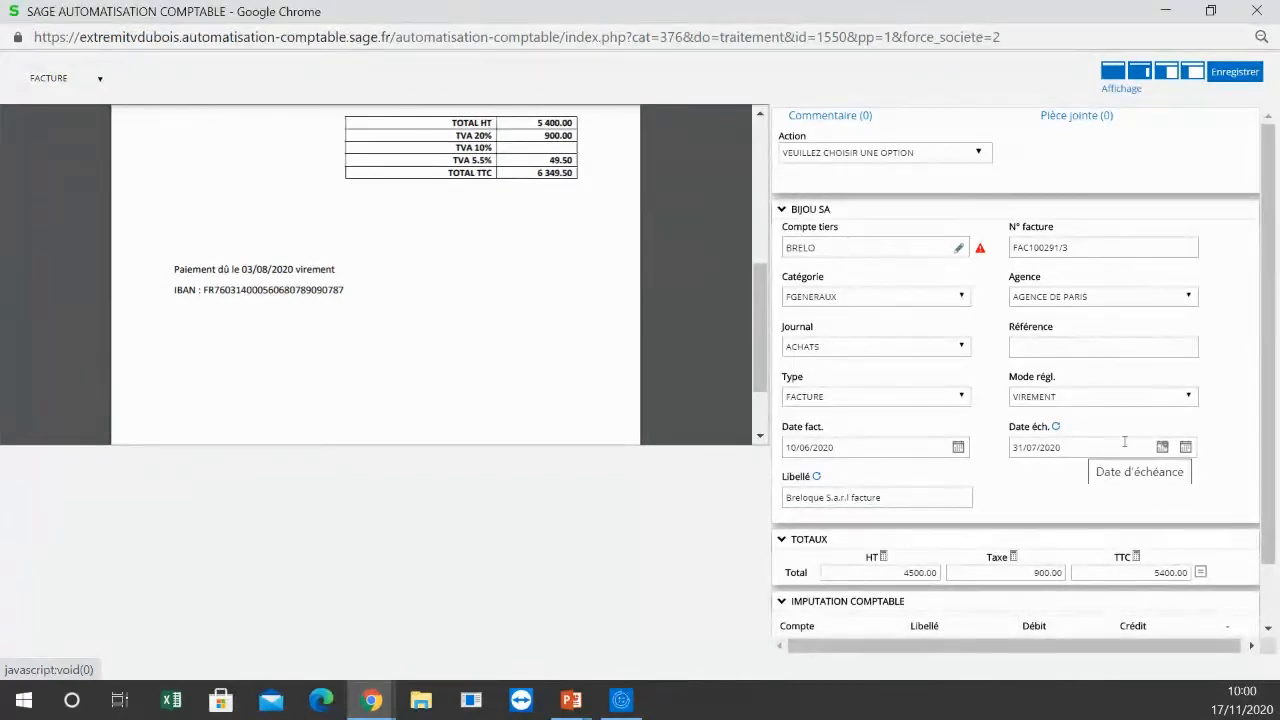
click(1187, 449)
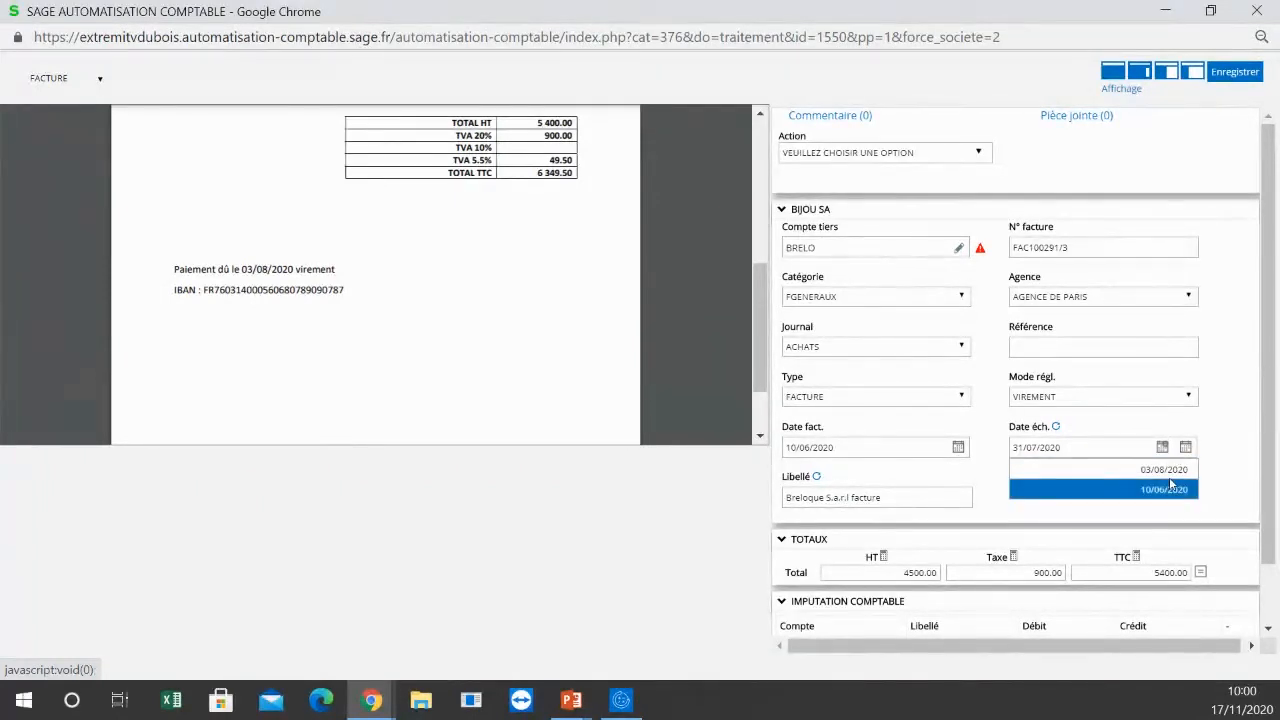
click(1172, 470)
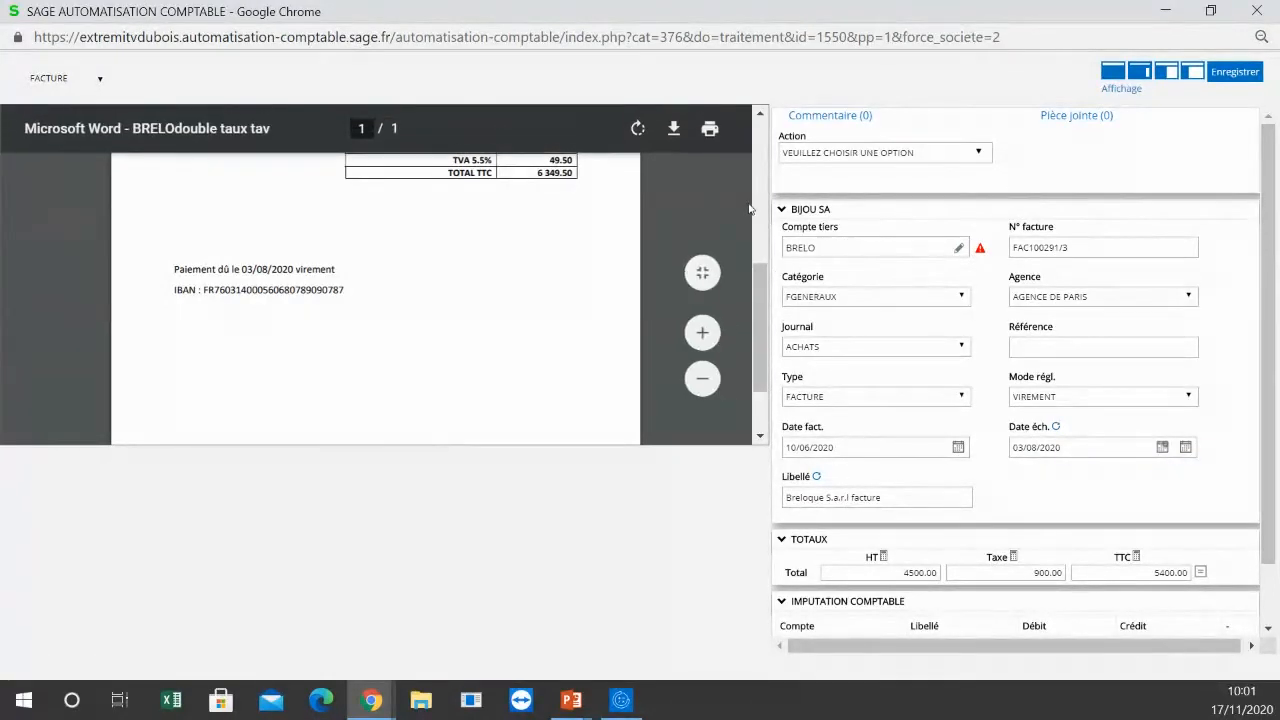
Step: Compare the invoice's recorded totals with those printed on the Breloque document and clear the HT total
scroll(762, 300, up, 5)
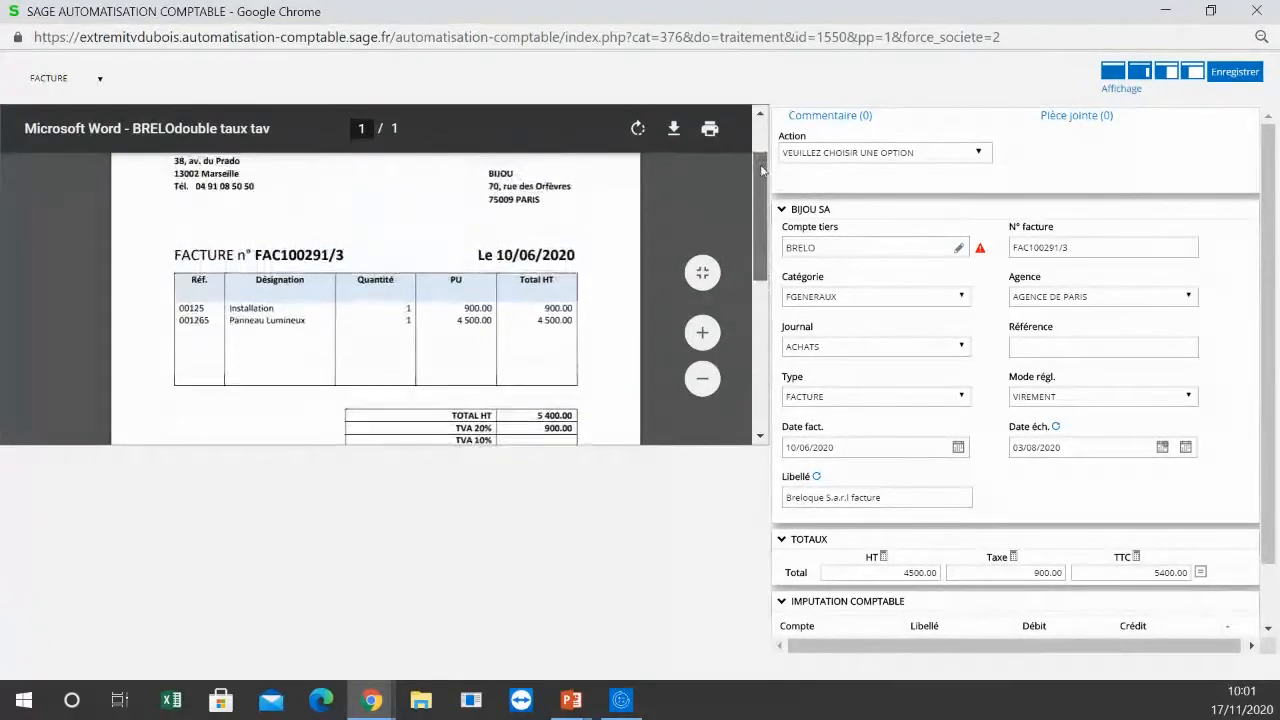
drag(1265, 364, 1274, 484)
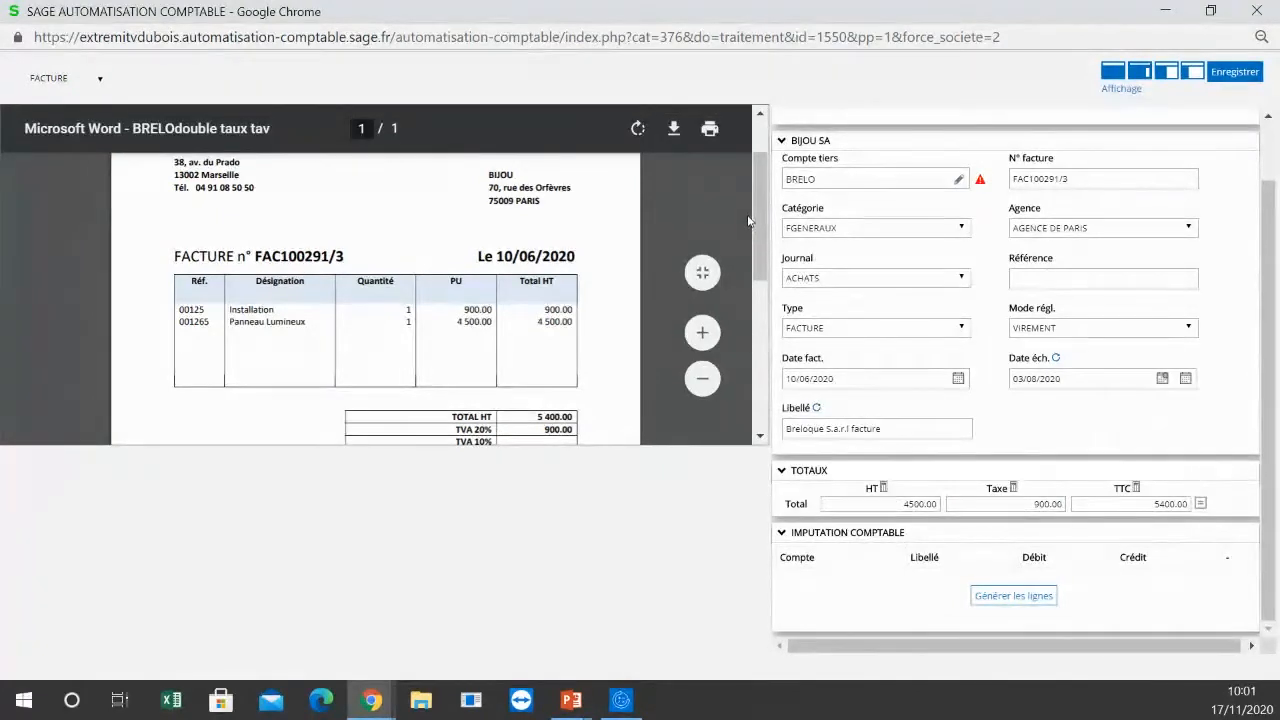
drag(761, 238, 767, 274)
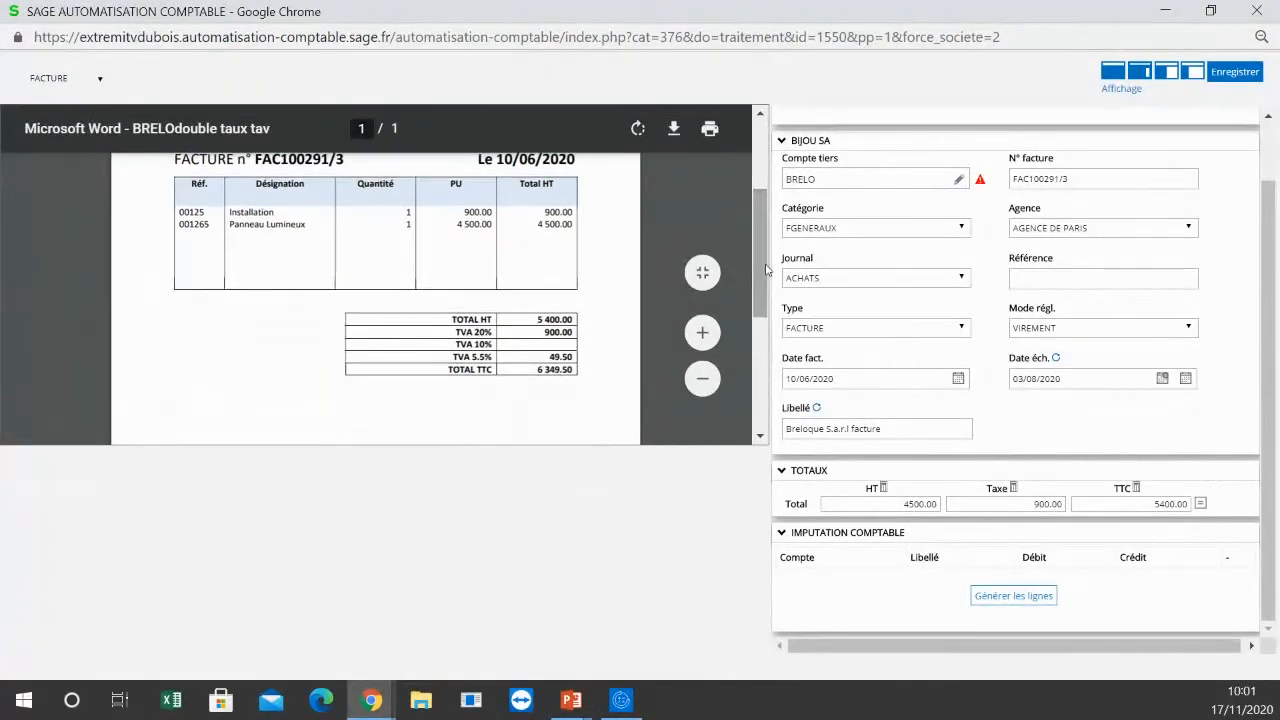
double_click(895, 505)
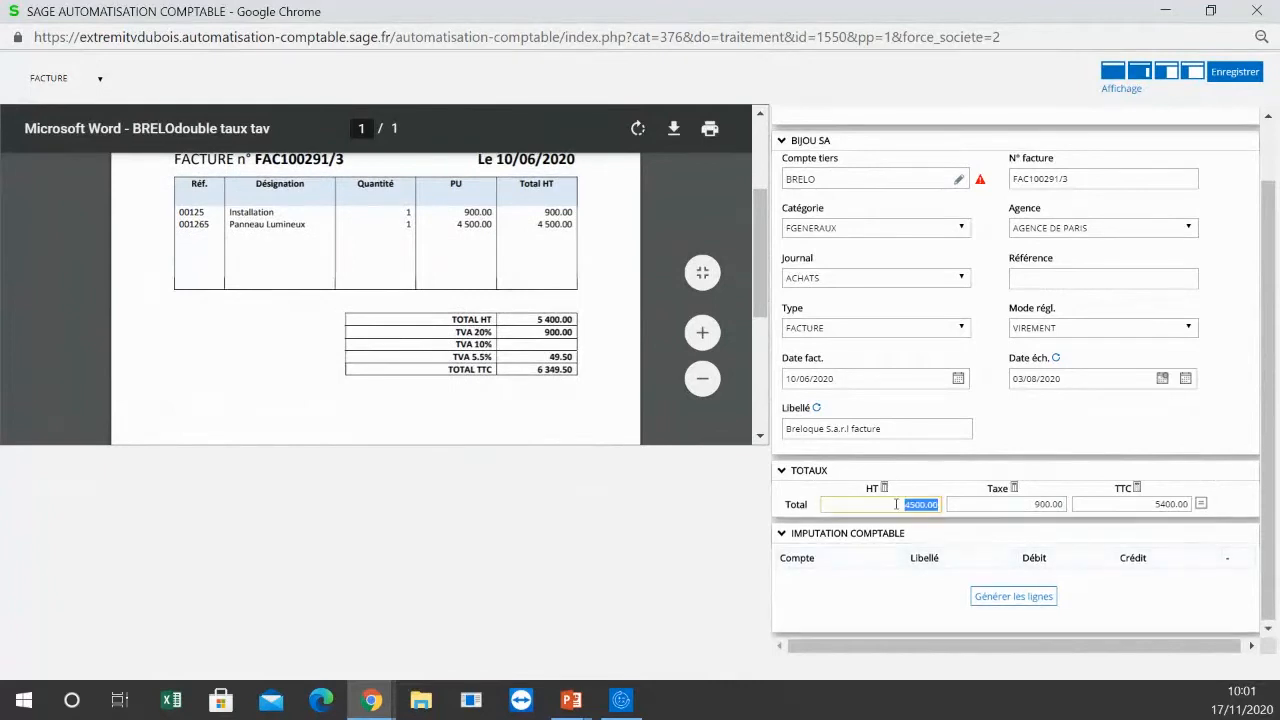
key(BackSpace)
double_click(1050, 504)
text(5400)
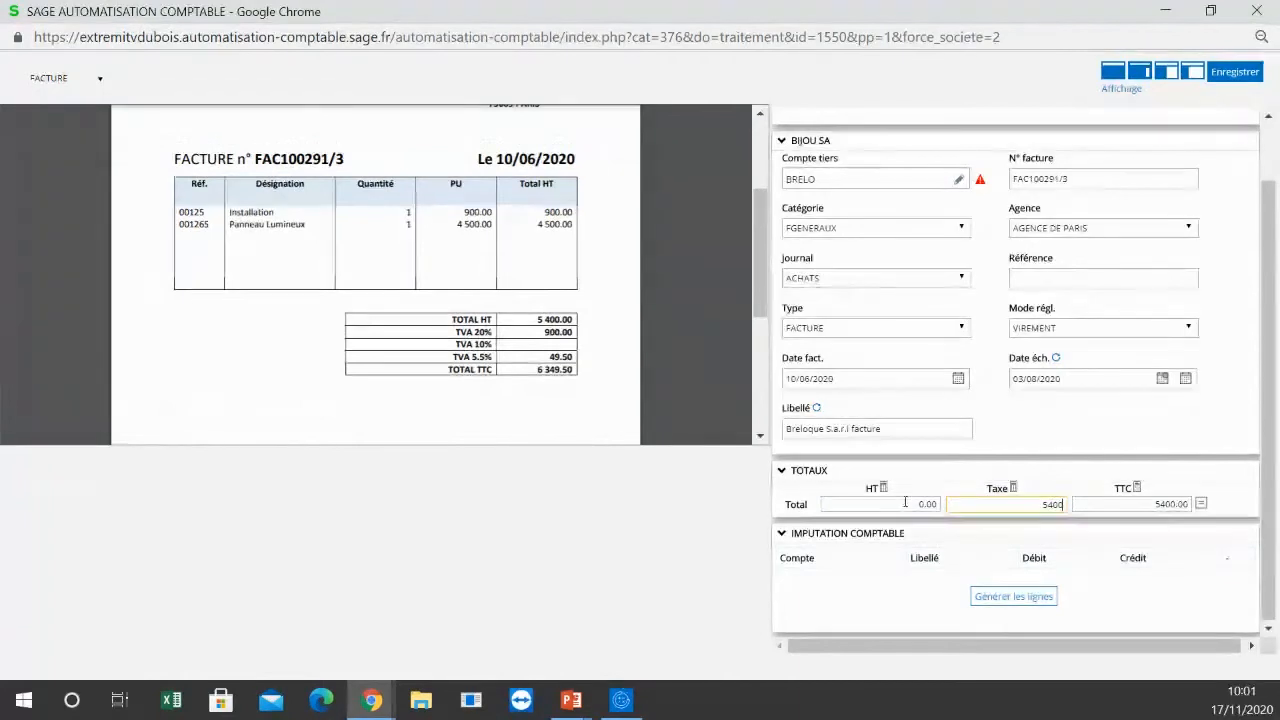
double_click(1011, 510)
text(9)
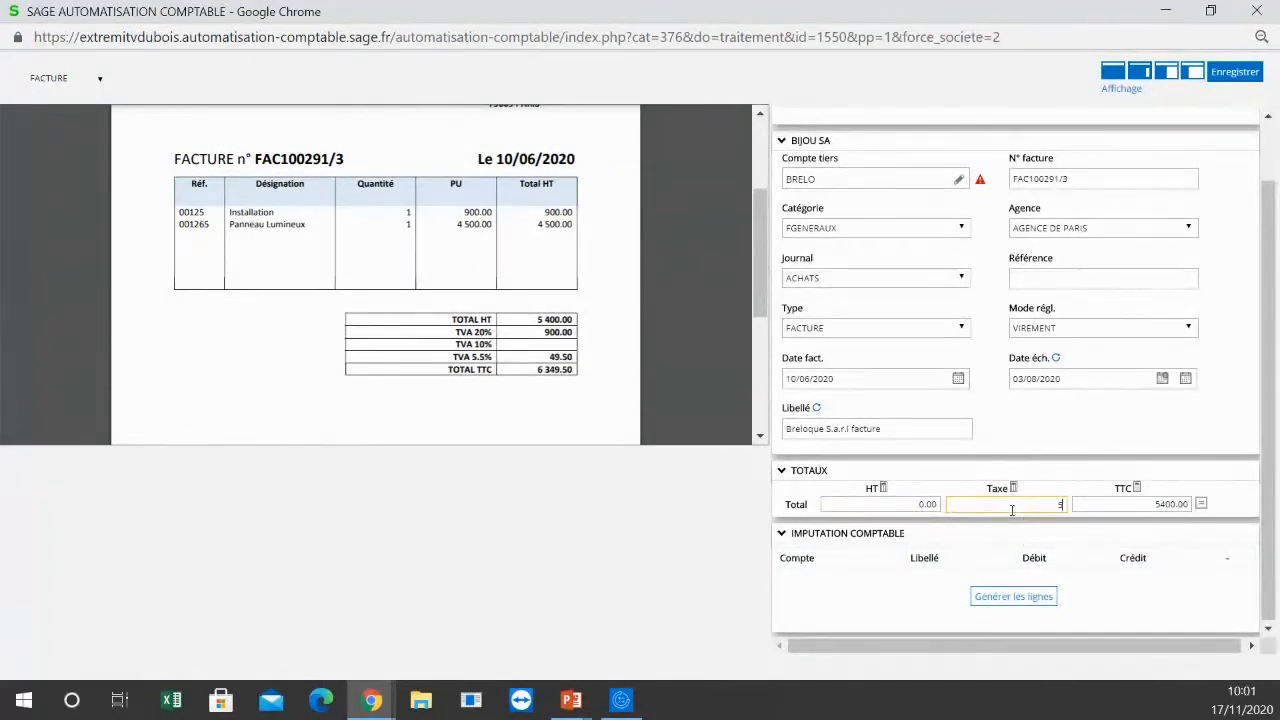
Step: Set the invoice totals to HT 5400, tax 949.5 and TTC 6349.50, as printed on the document
key(shift+Tab)
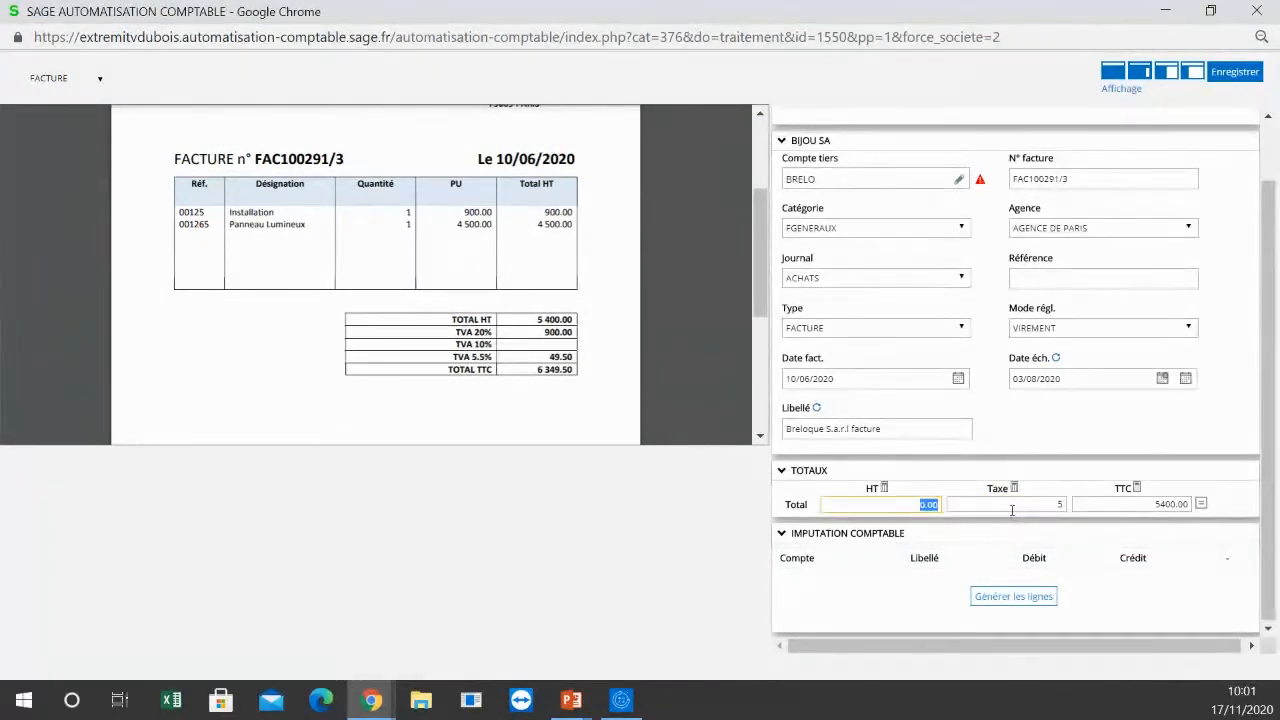
text(2)
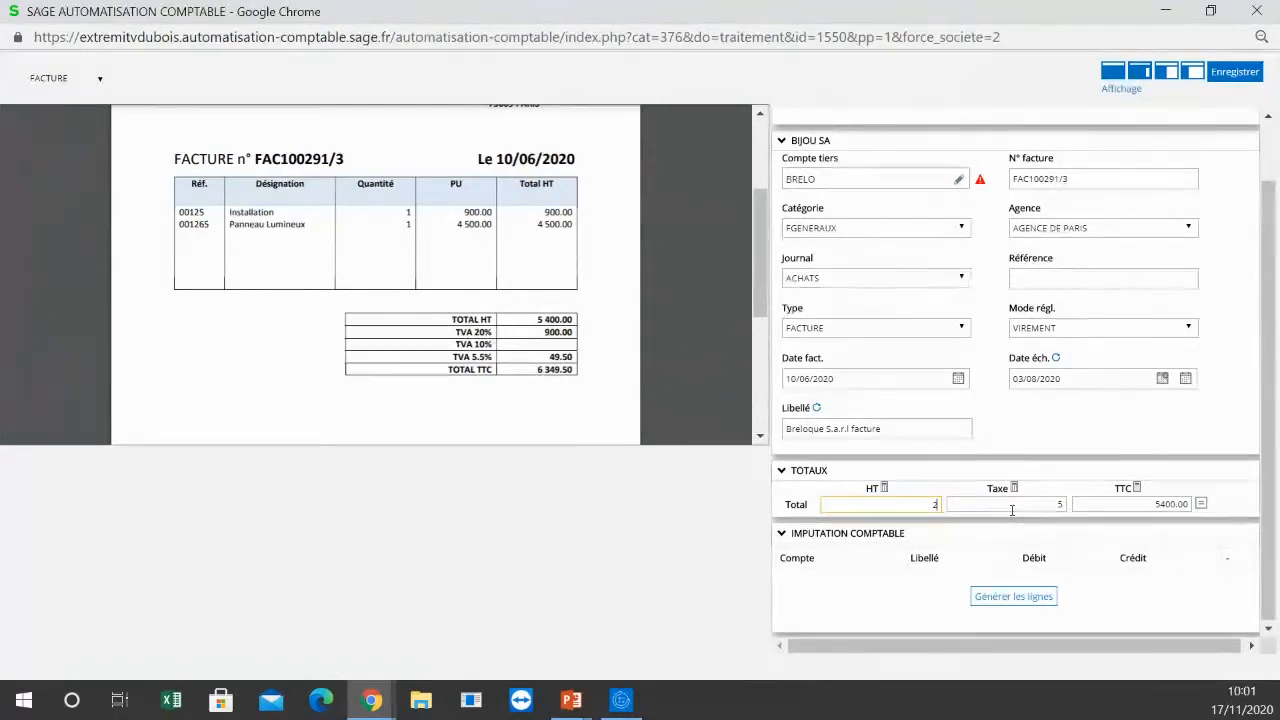
key(BackSpace)
text(540)
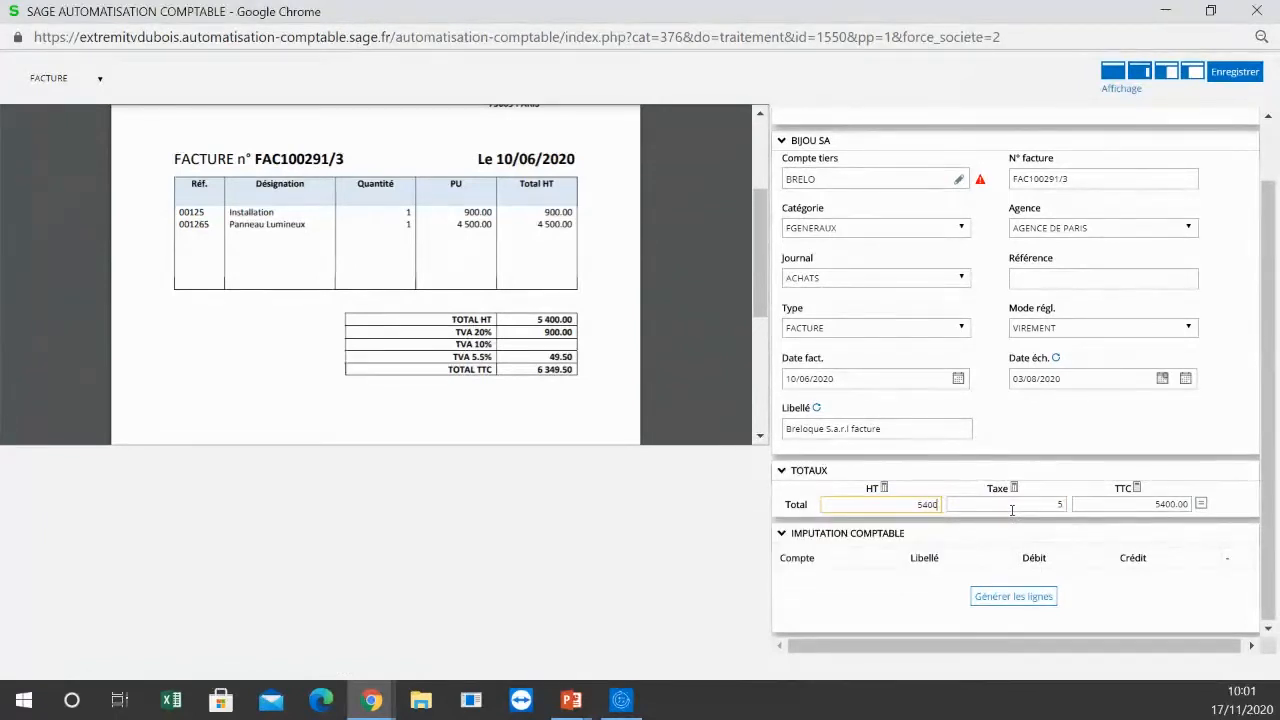
text(0)
key(Tab)
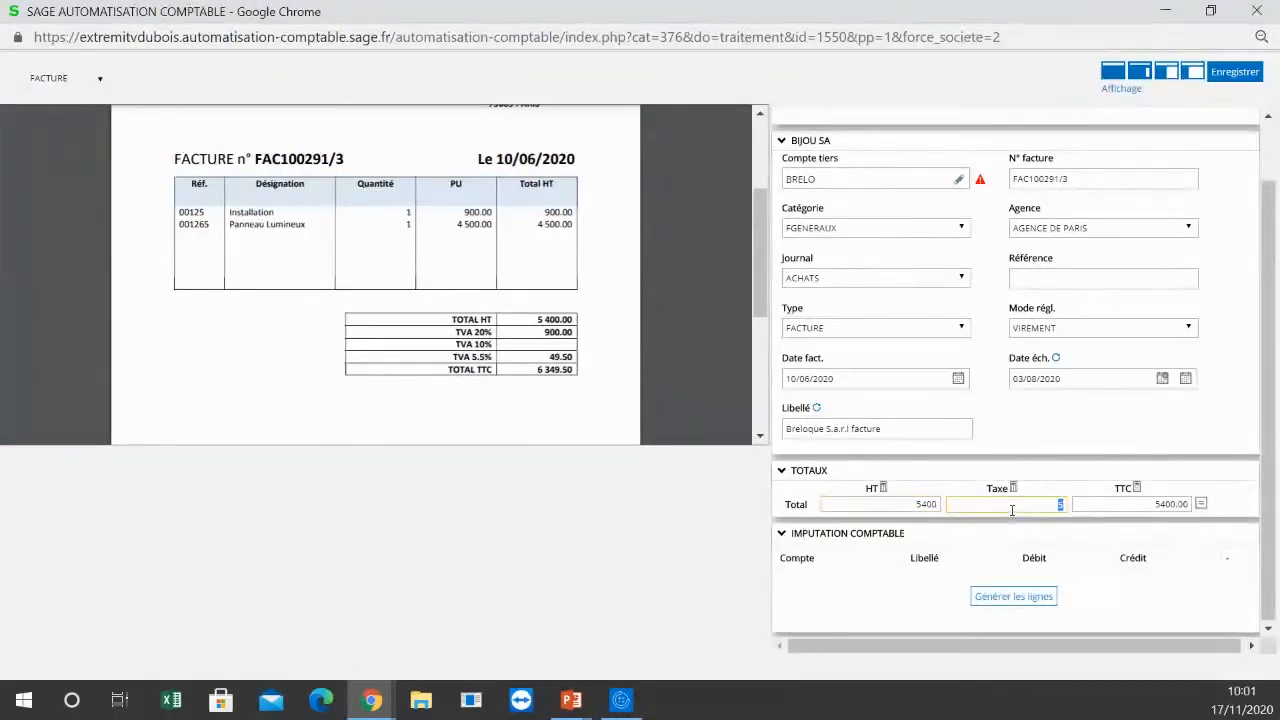
text(949.5)
key(Tab)
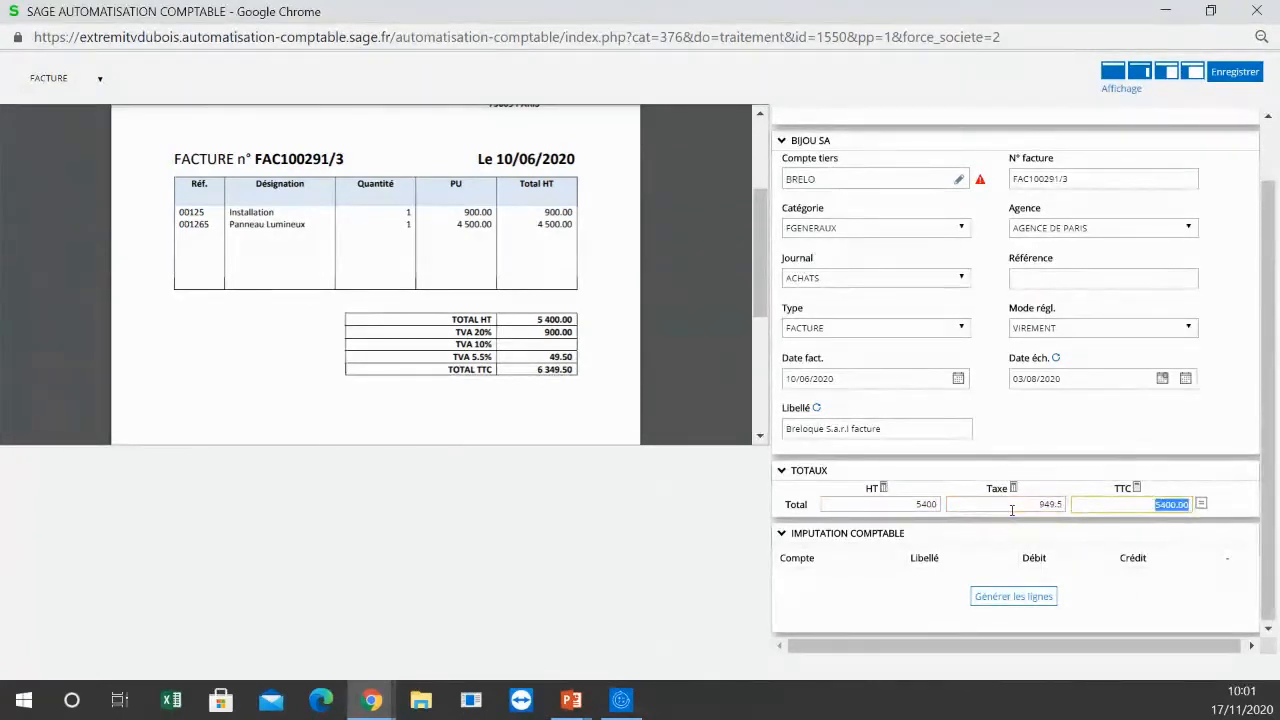
text(6349.50)
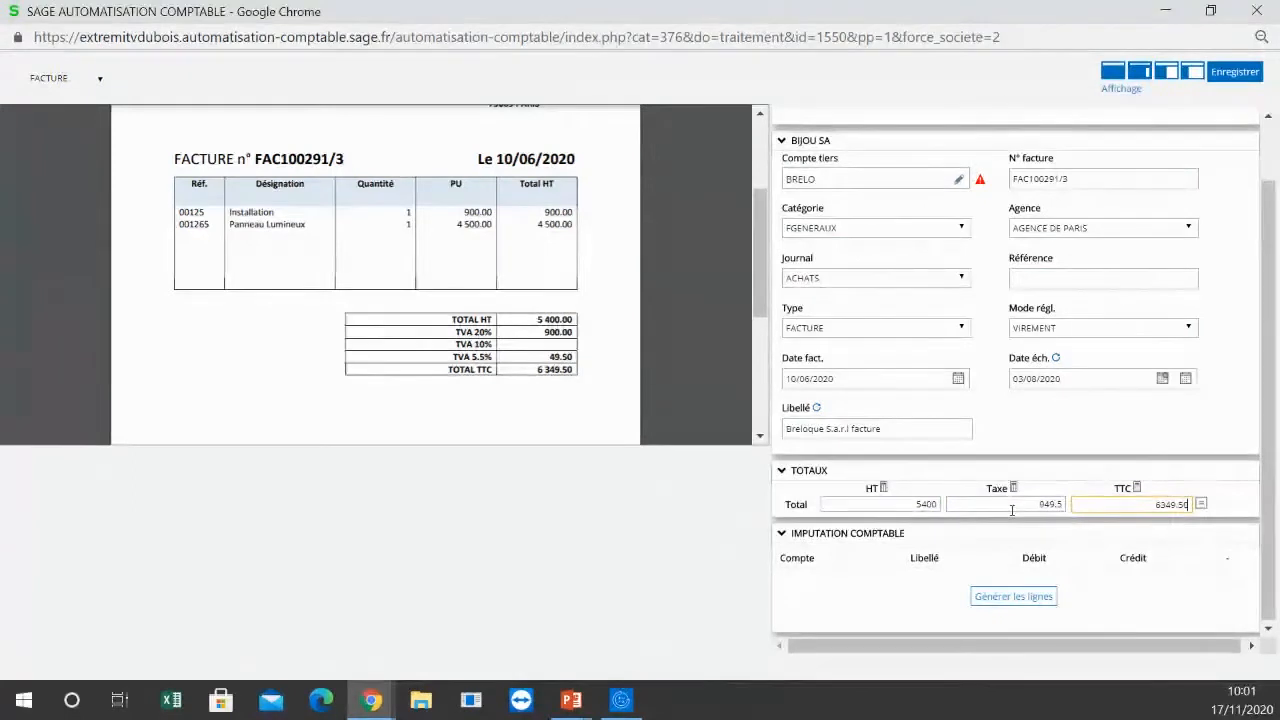
Step: Generate the accounting lines from the Breloque invoice's corrected totals
click(1032, 596)
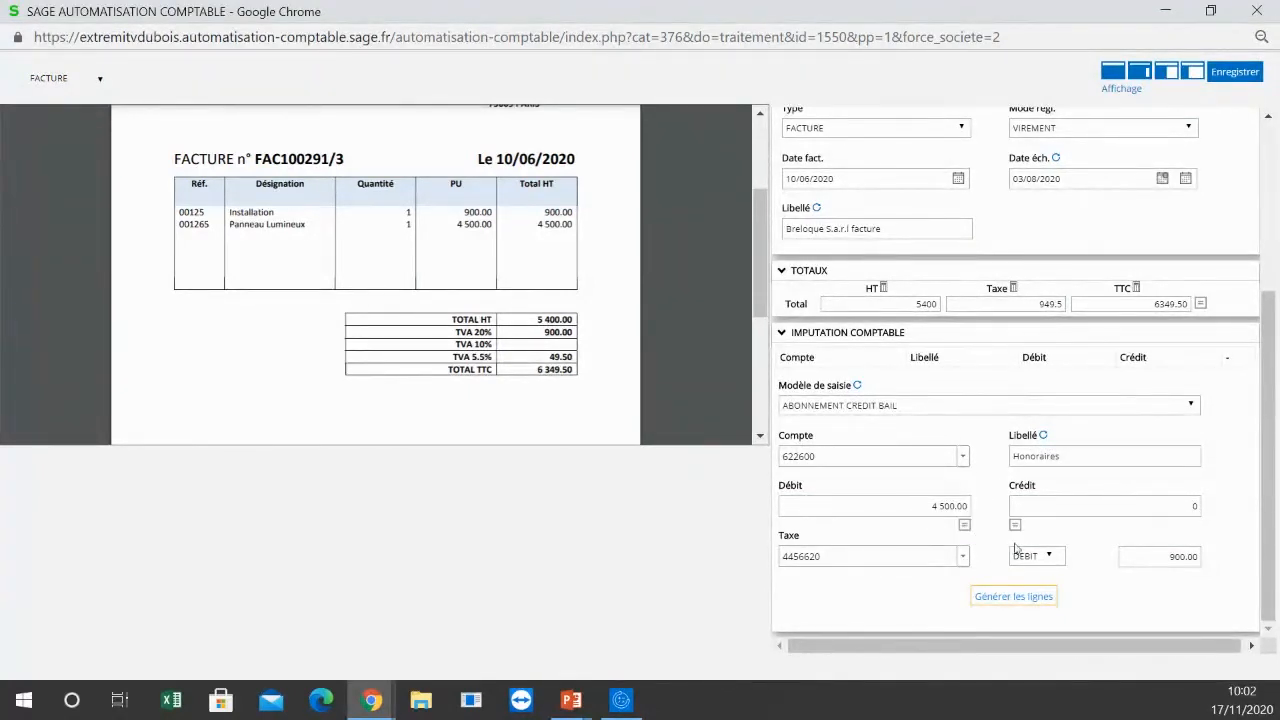
right_click(1020, 607)
click(991, 613)
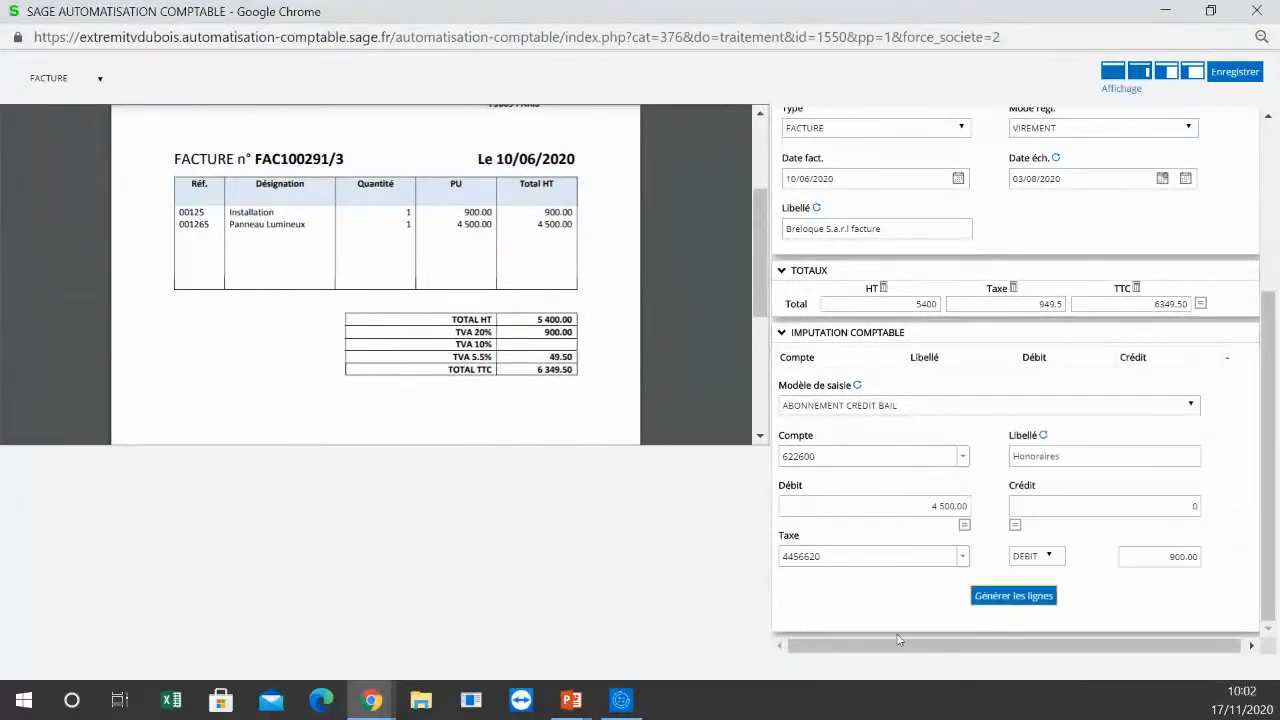
click(996, 599)
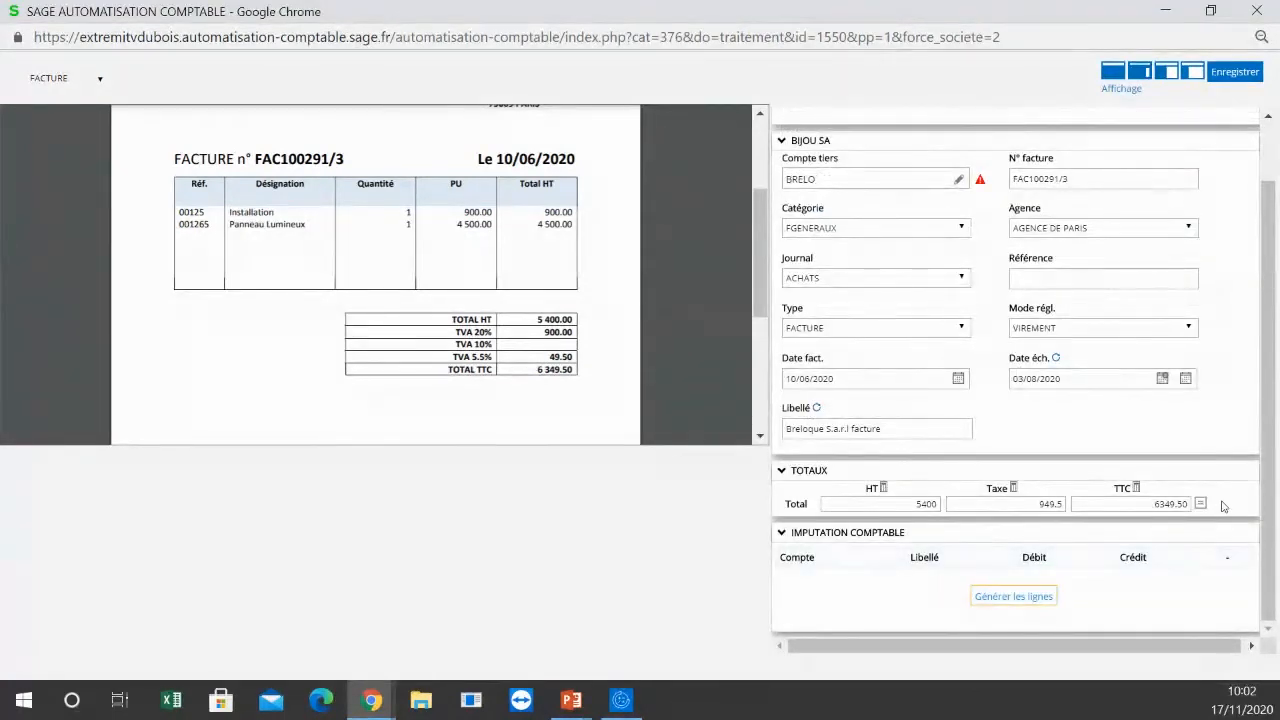
click(1002, 596)
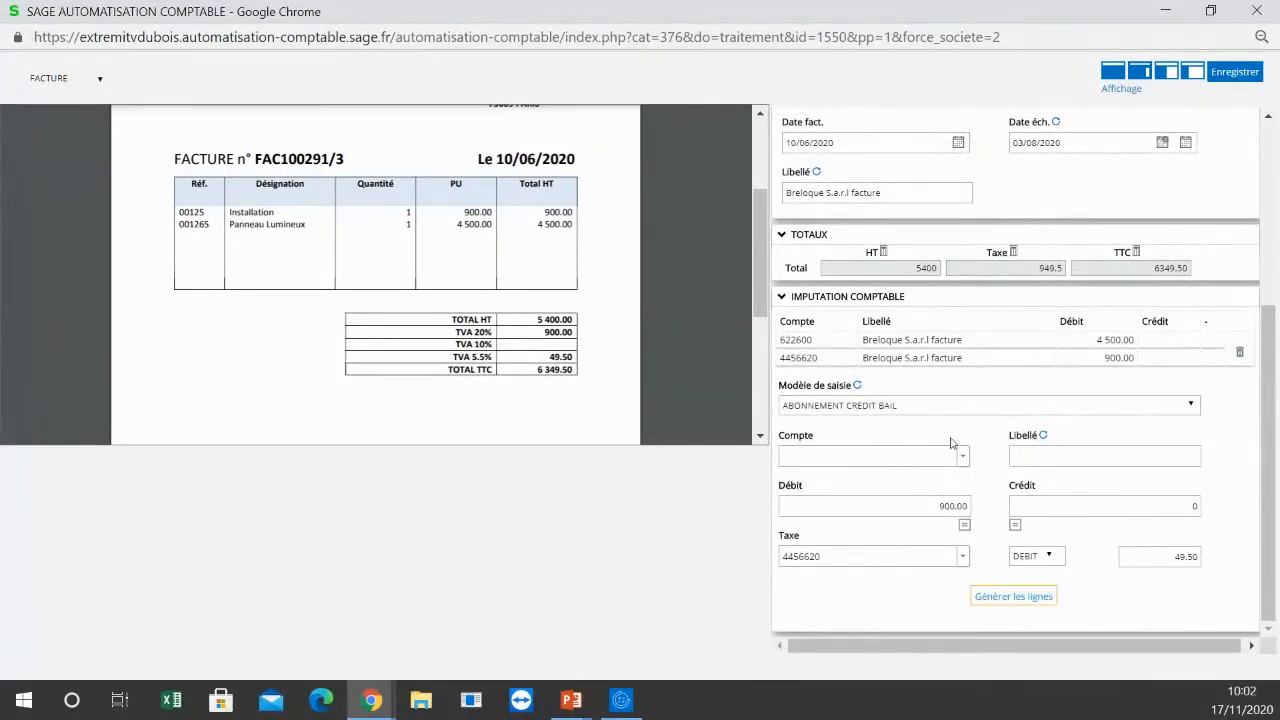
Step: Apply the entry template ACHATS MARCHANDISES to the accounting lines, confirming deletion of the lines already recorded
click(905, 410)
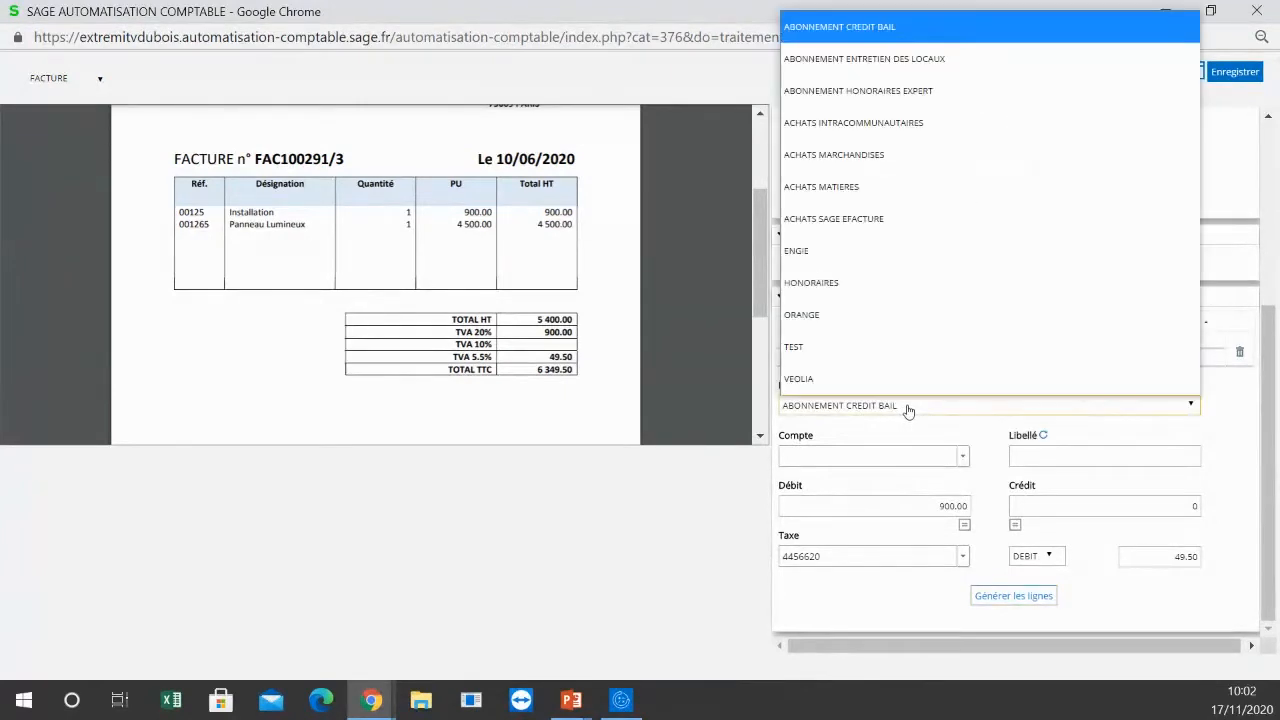
click(922, 172)
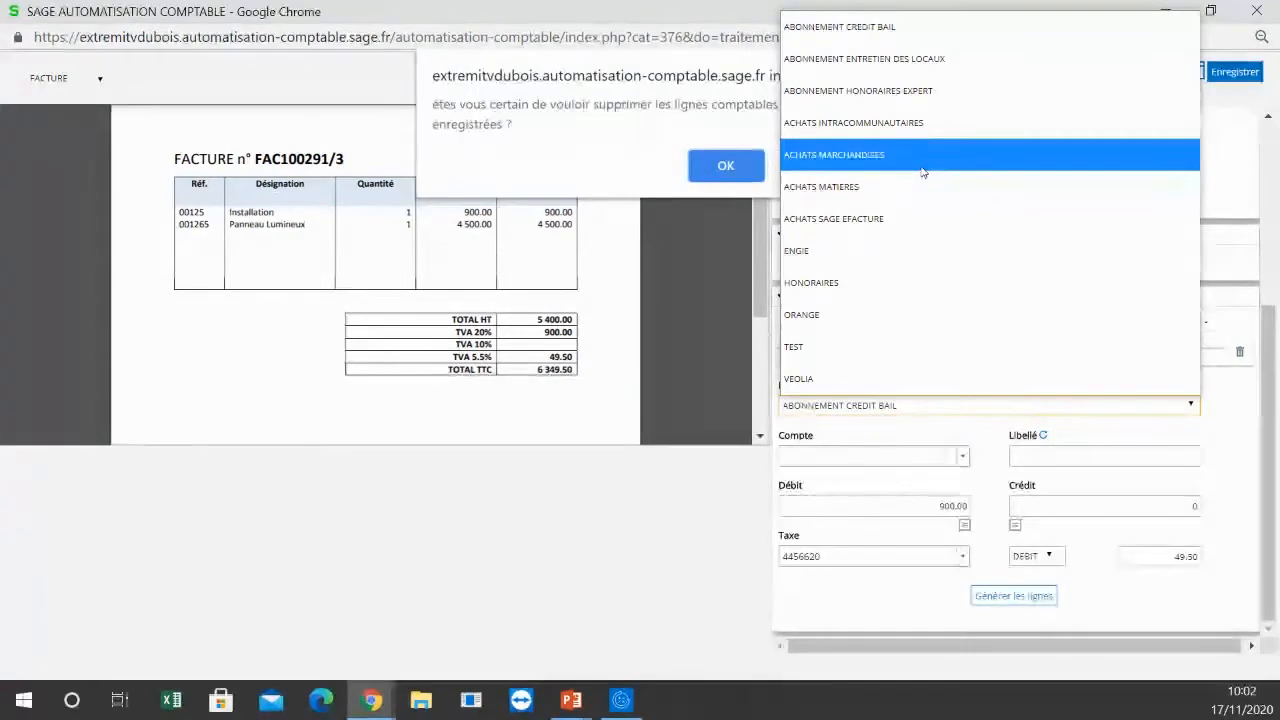
click(724, 164)
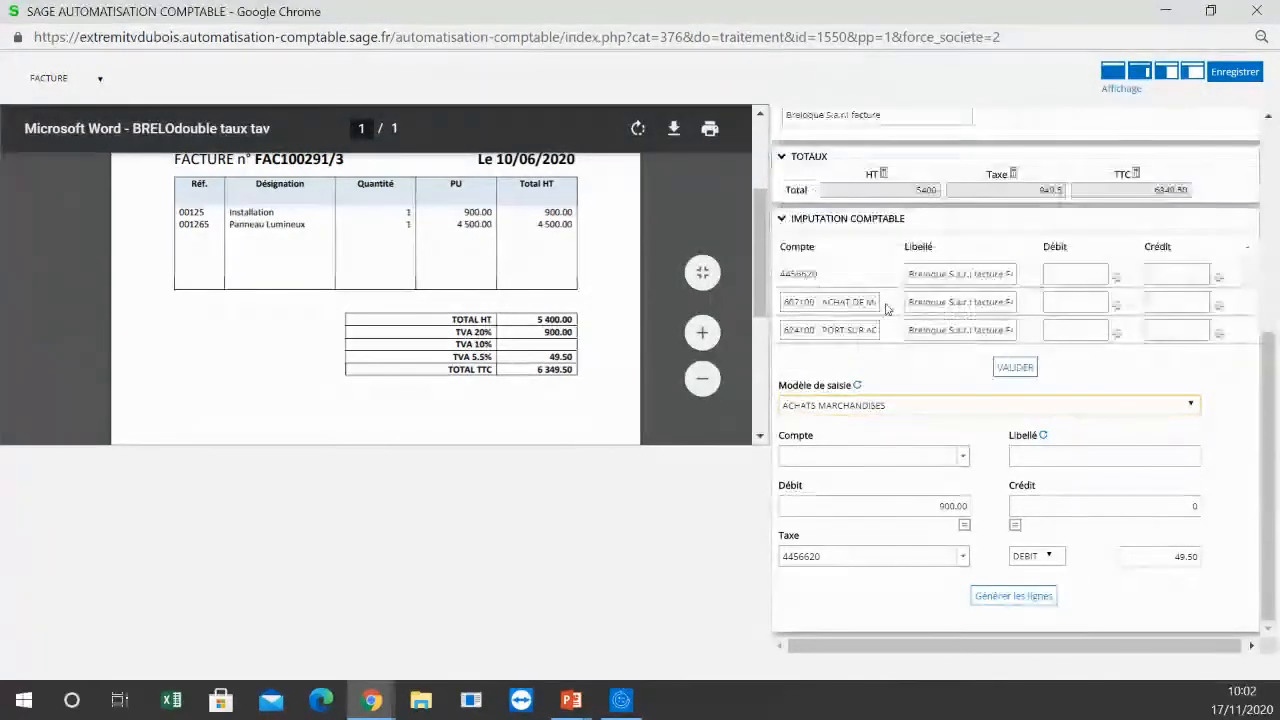
Step: Set the debit of the 607100 purchase line to 900
click(1064, 302)
click(1065, 270)
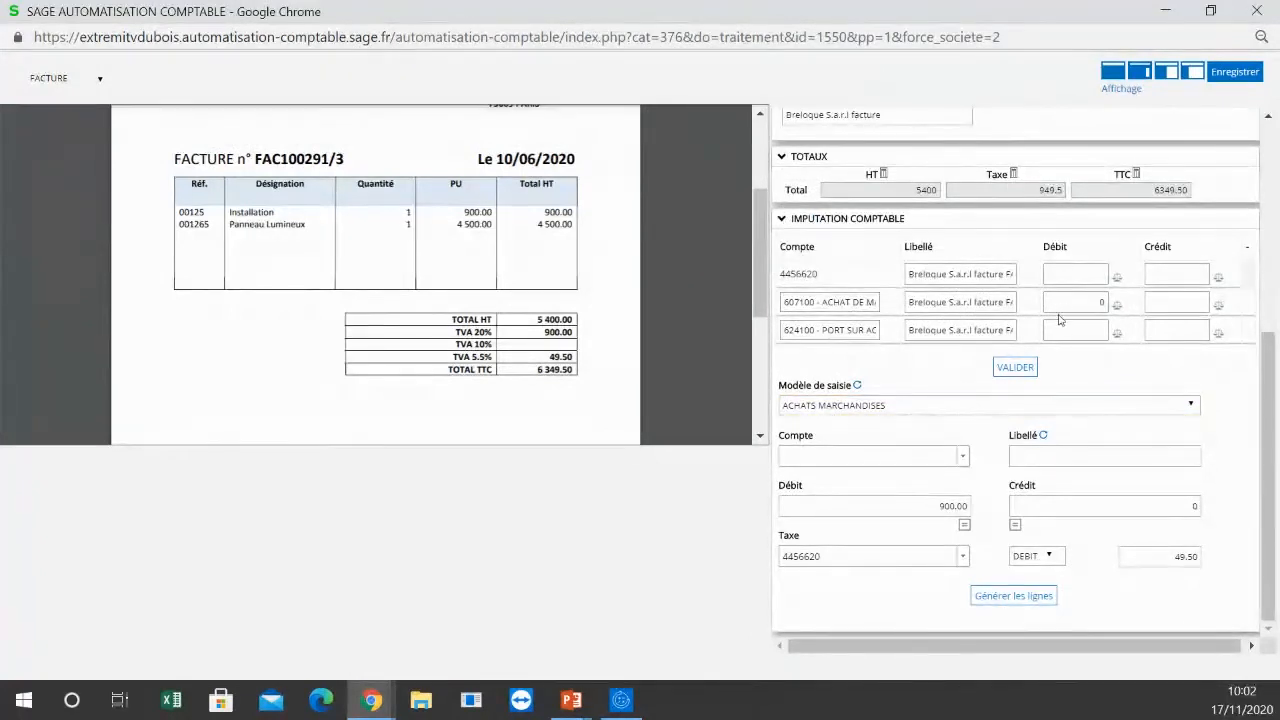
click(1063, 302)
text(900)
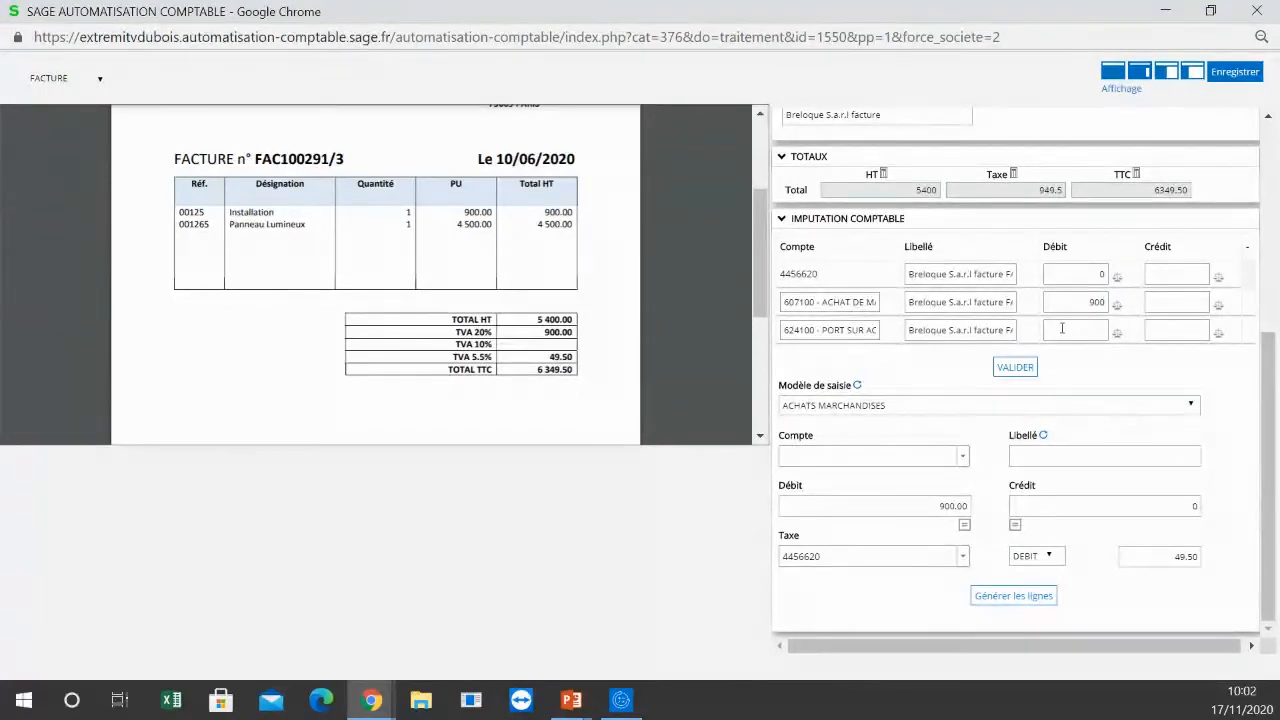
Step: Change the account of the 624100 - PORT SUR ACHATS line to 607100 - ACHAT DE MARCHANDISES
click(813, 330)
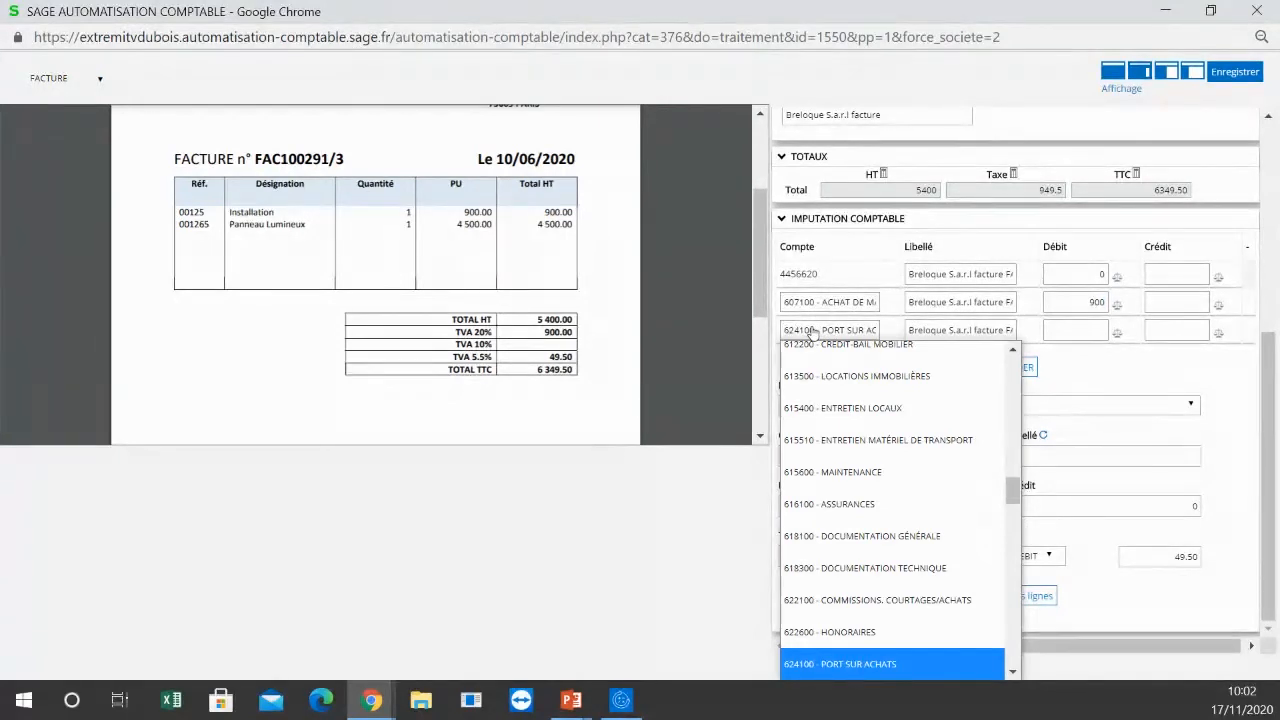
key(Page_Up)
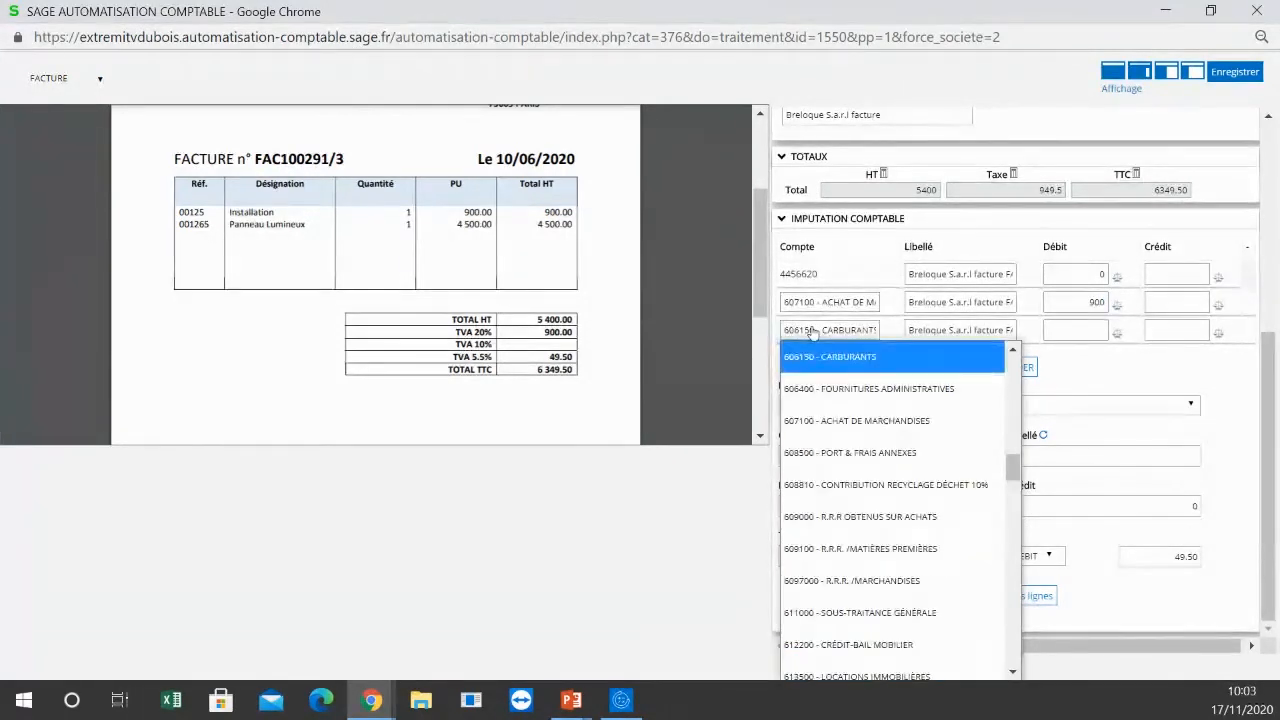
key(Down)
key(Down)
key(Down)
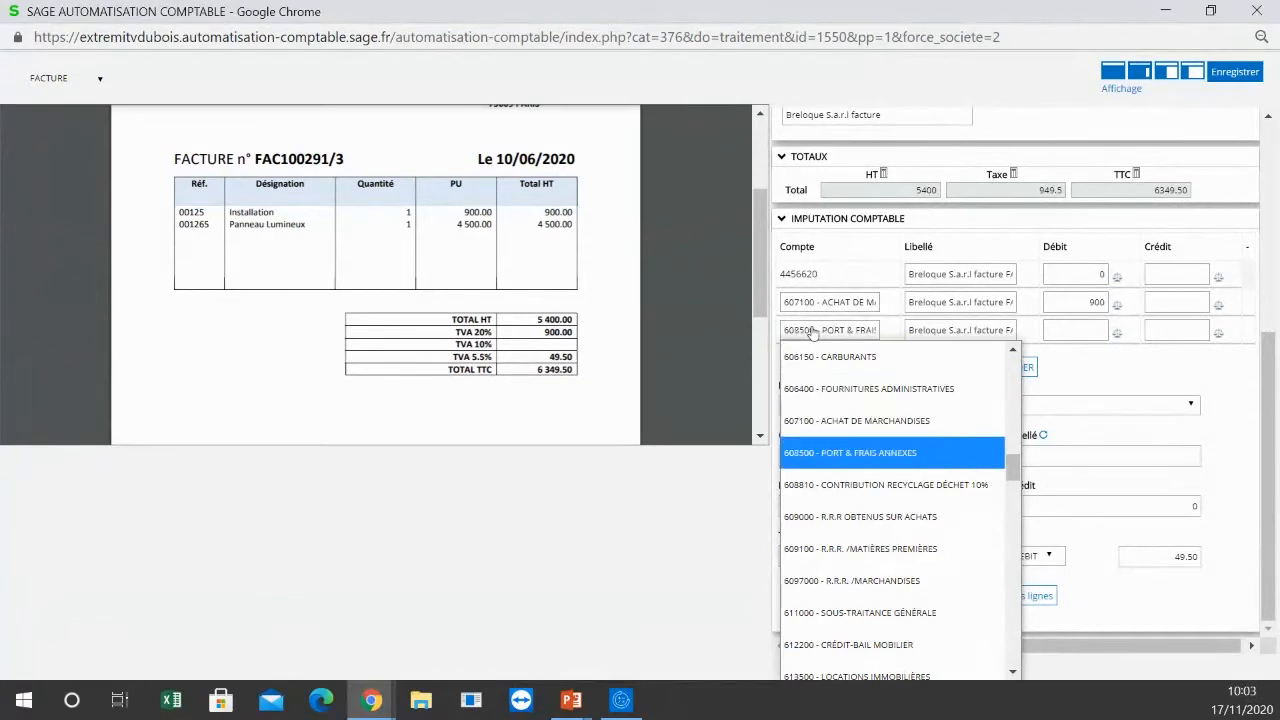
key(Up)
key(Return)
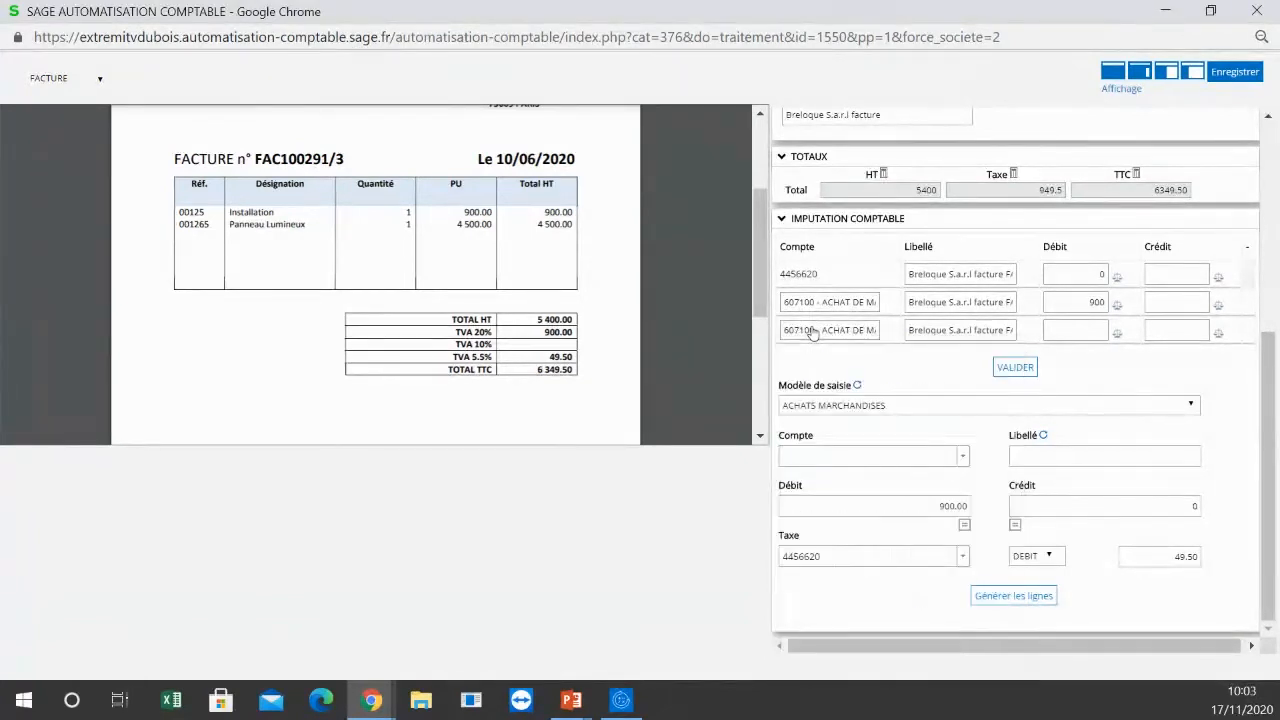
Step: Set the debit of the third accounting line to 4500 and the debit of the 4456620 tax line to 945
key(Tab)
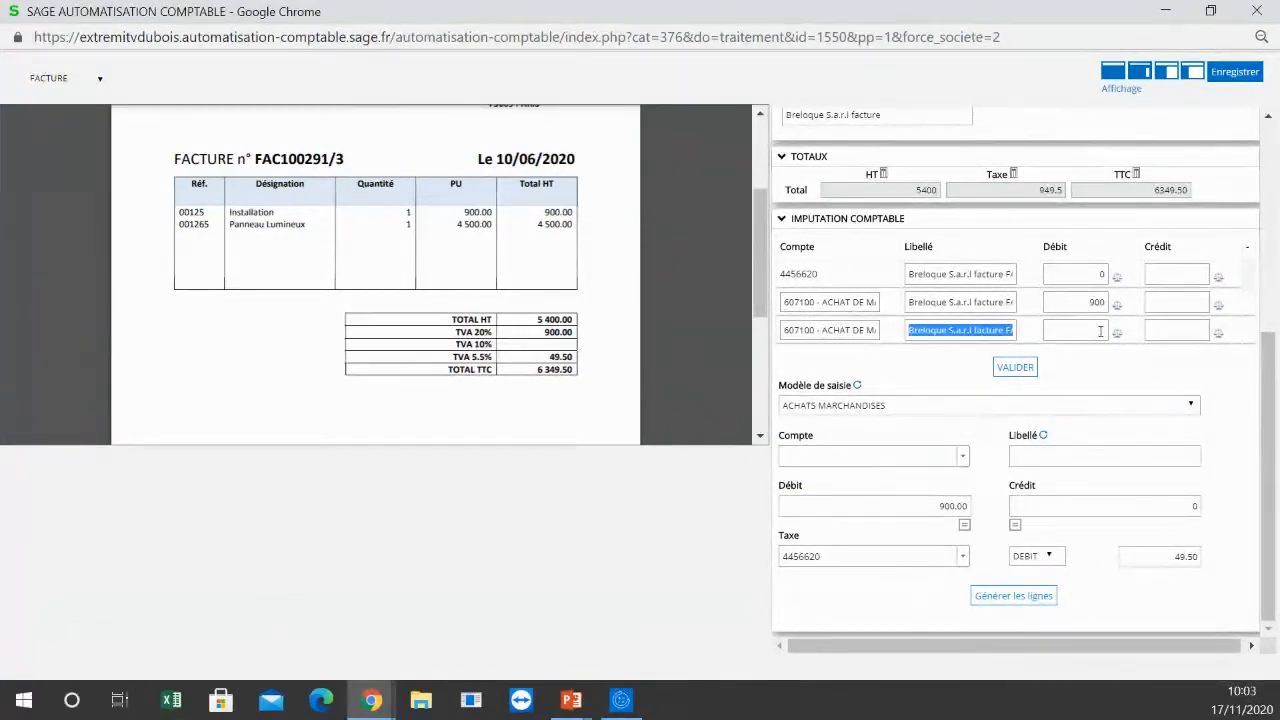
click(1100, 331)
text(450)
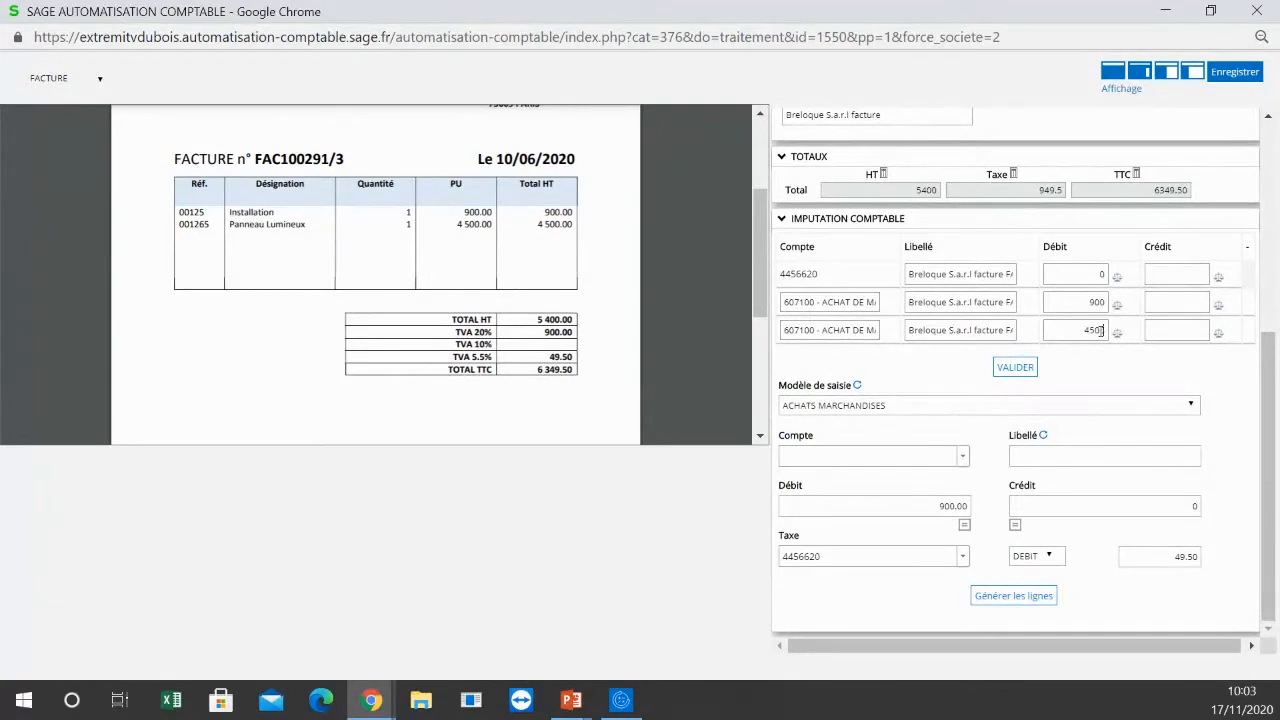
text(0)
text(945)
Step: Assign the 4500 debit line to account 601020 - ACHATS MATIÈRES 20% and validate the accounting lines
click(829, 332)
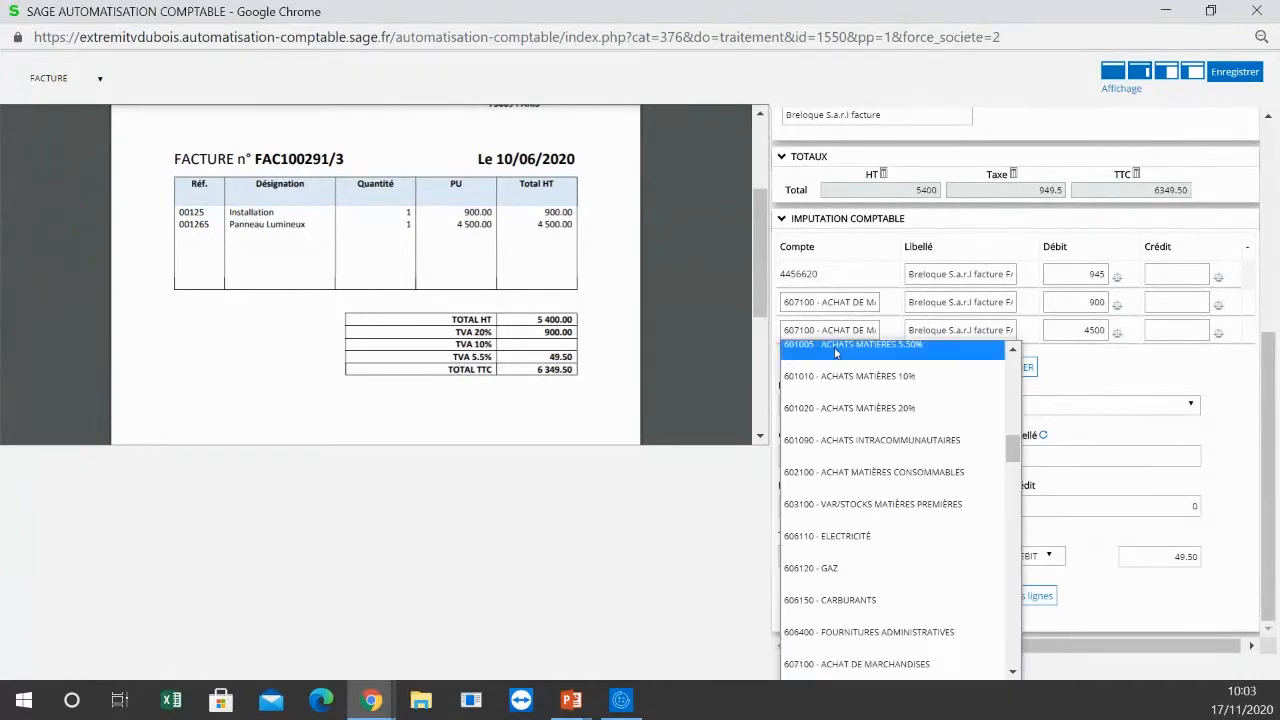
click(837, 432)
key(Tab)
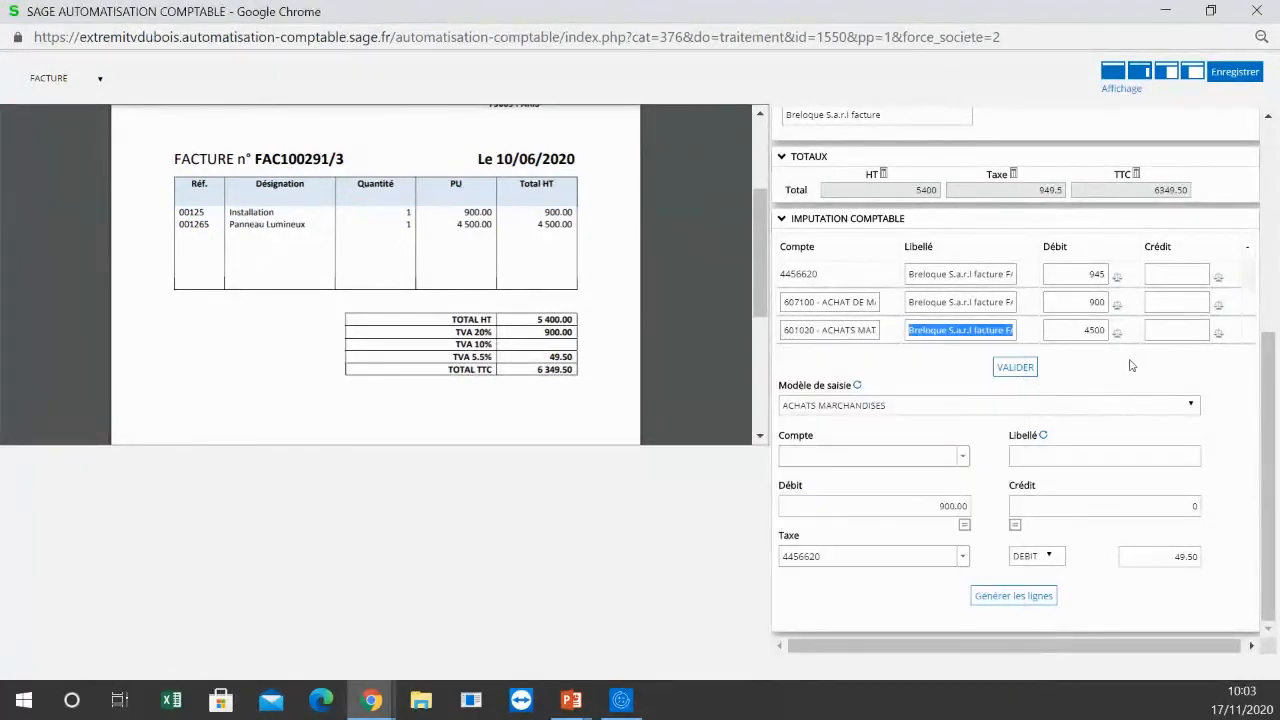
click(1016, 369)
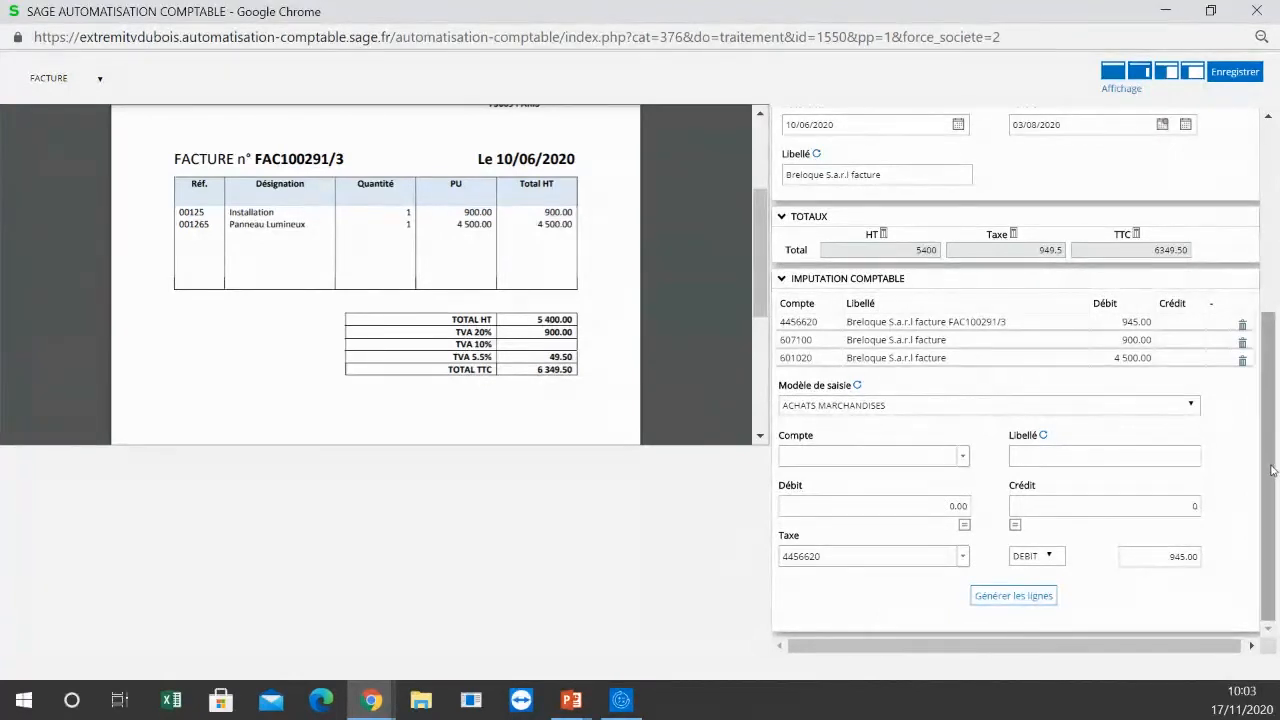
Step: Review the completed invoice entry and examine the actions available for it without applying one
scroll(1272, 470, up, 3)
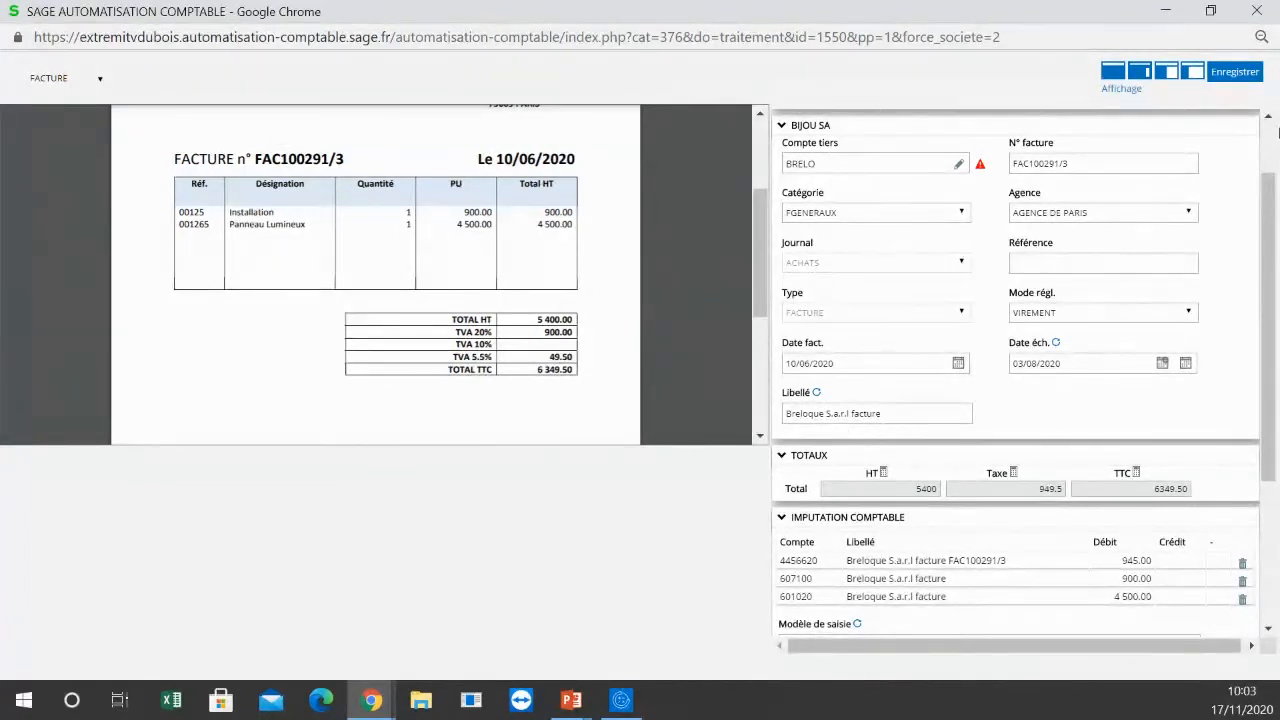
scroll(1255, 222, up, 1)
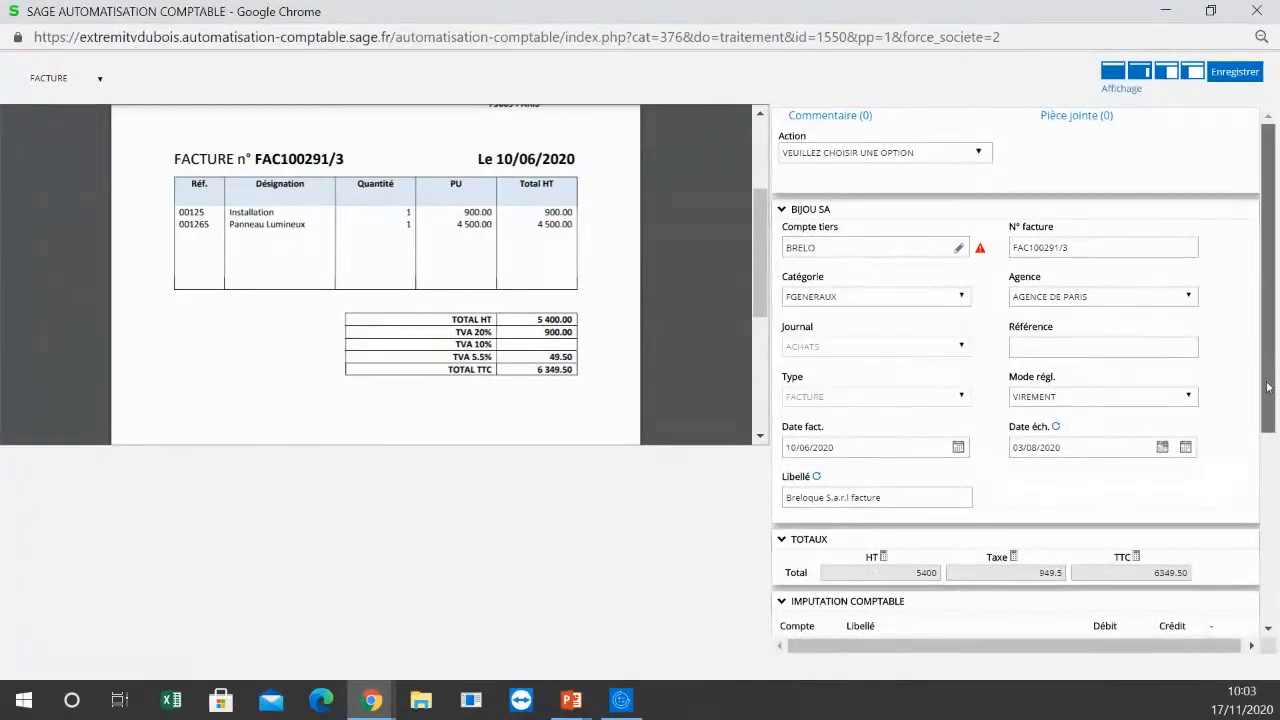
drag(1270, 362, 1273, 494)
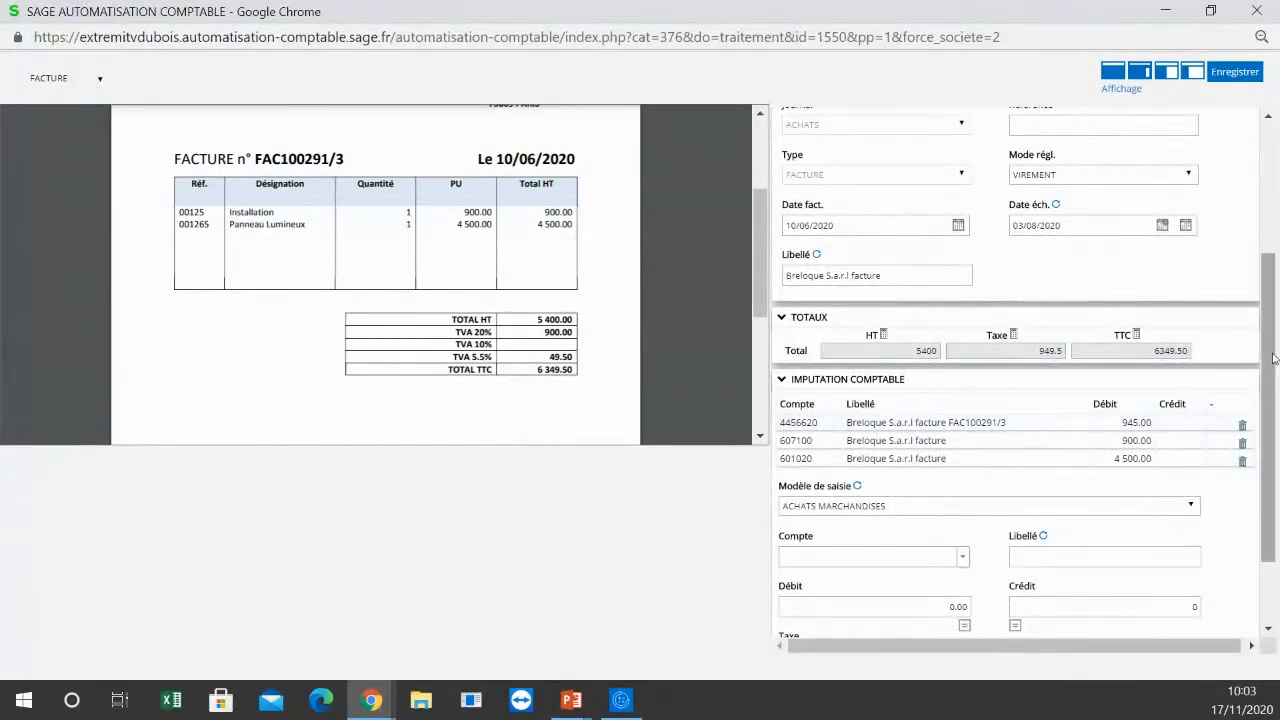
drag(1270, 362, 1269, 230)
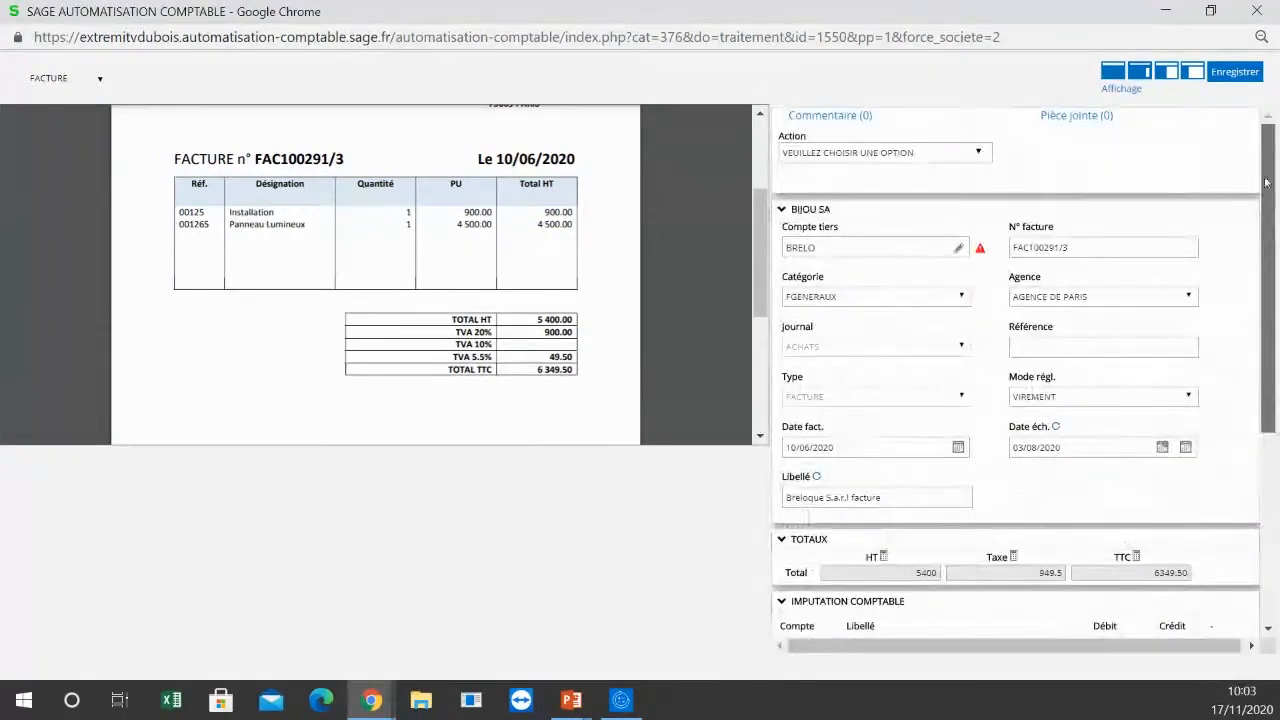
click(978, 154)
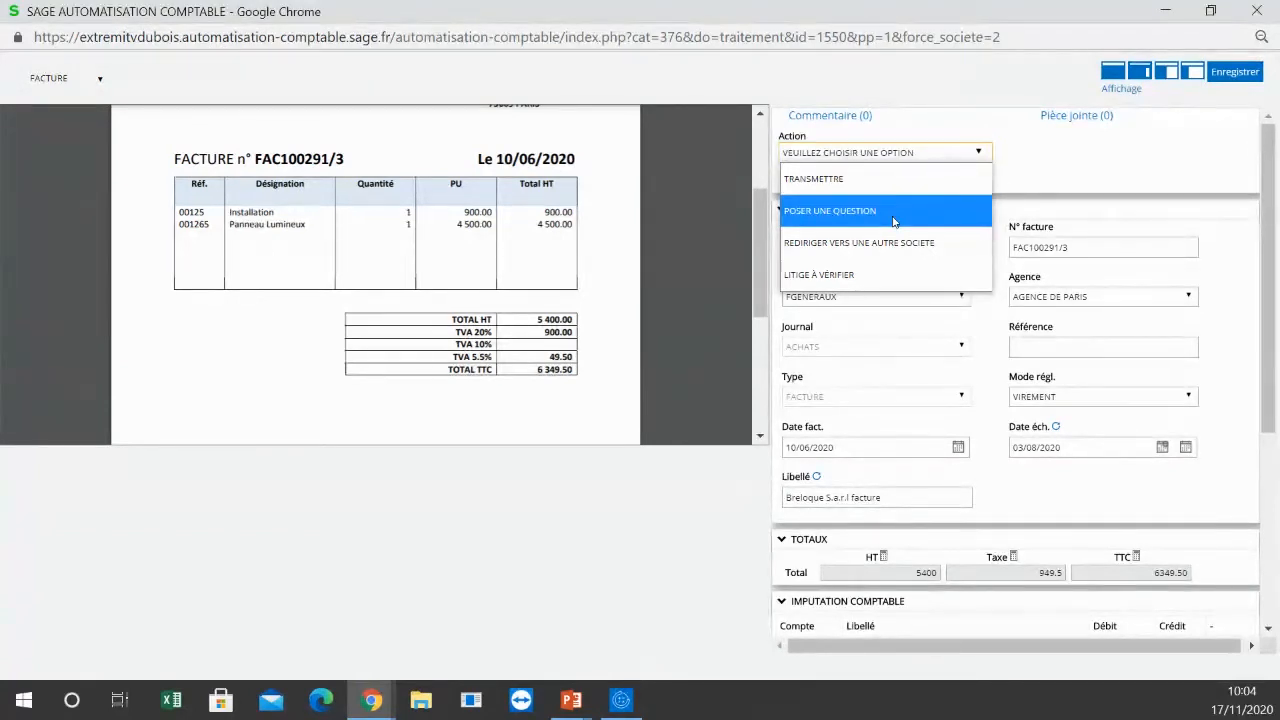
click(966, 253)
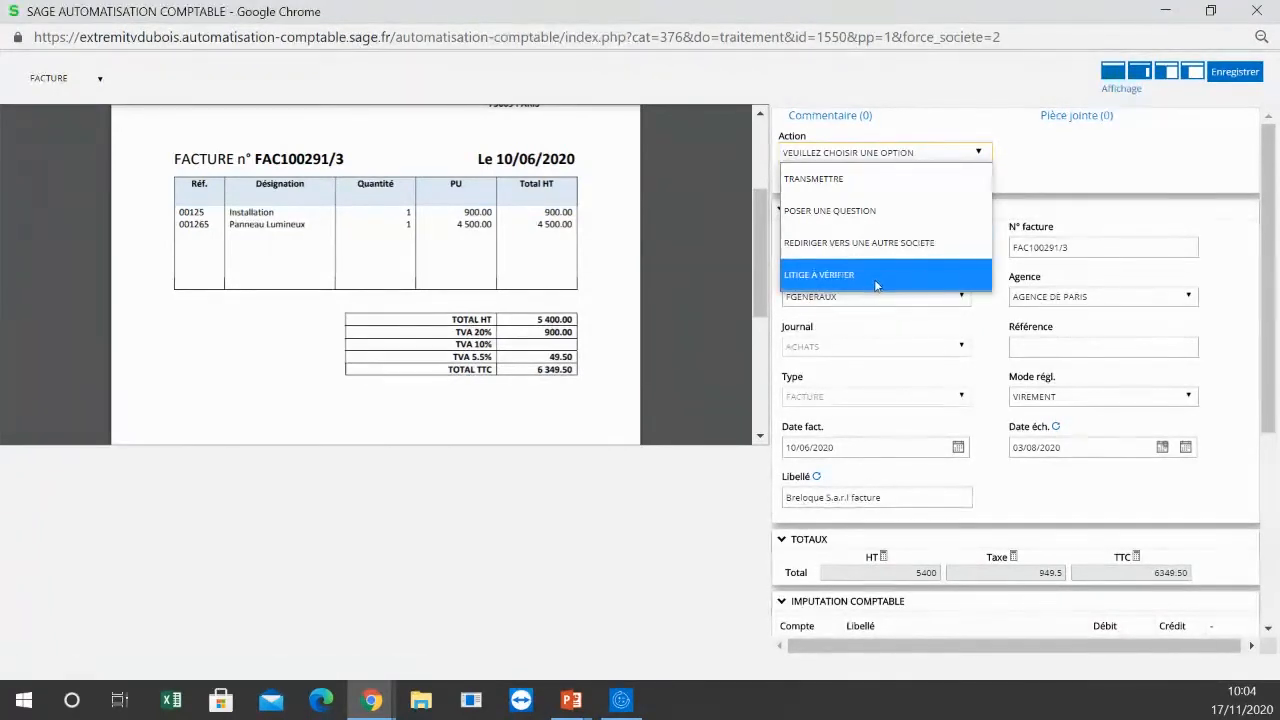
click(1090, 178)
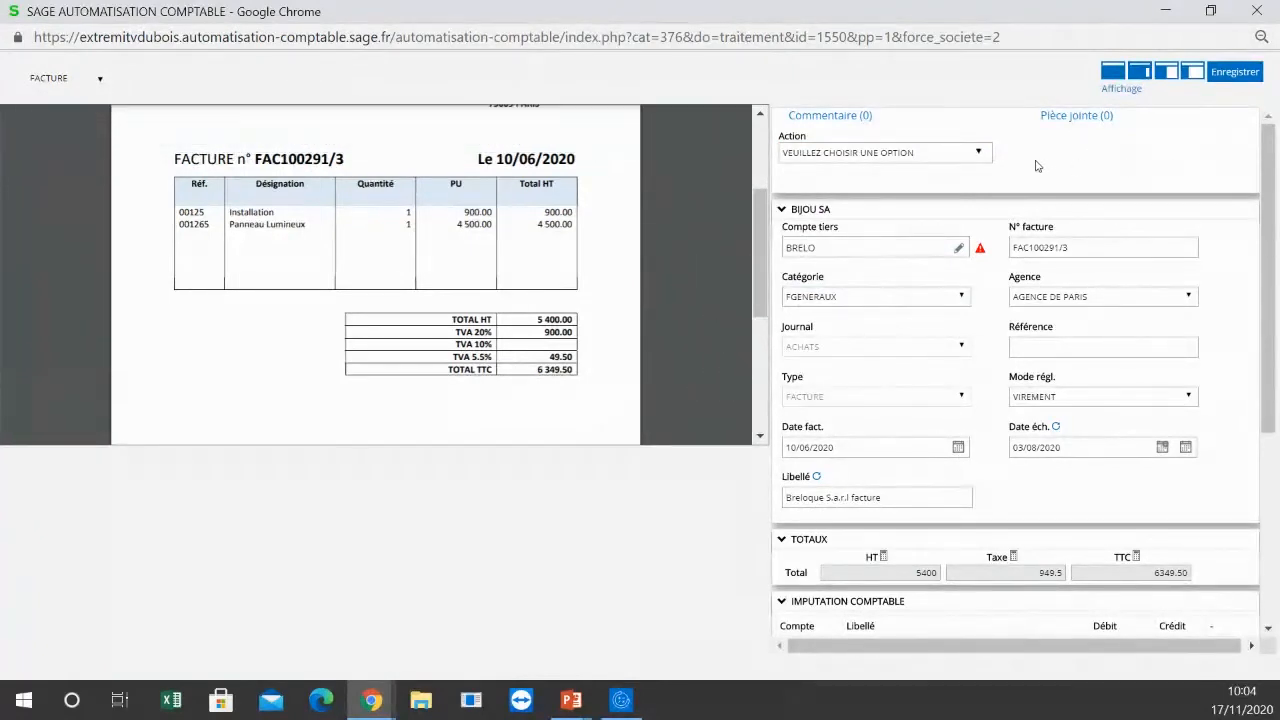
Step: Try to forward invoice FAC100291/3 to the level 1 validator with a comment and close the invoice window
click(985, 156)
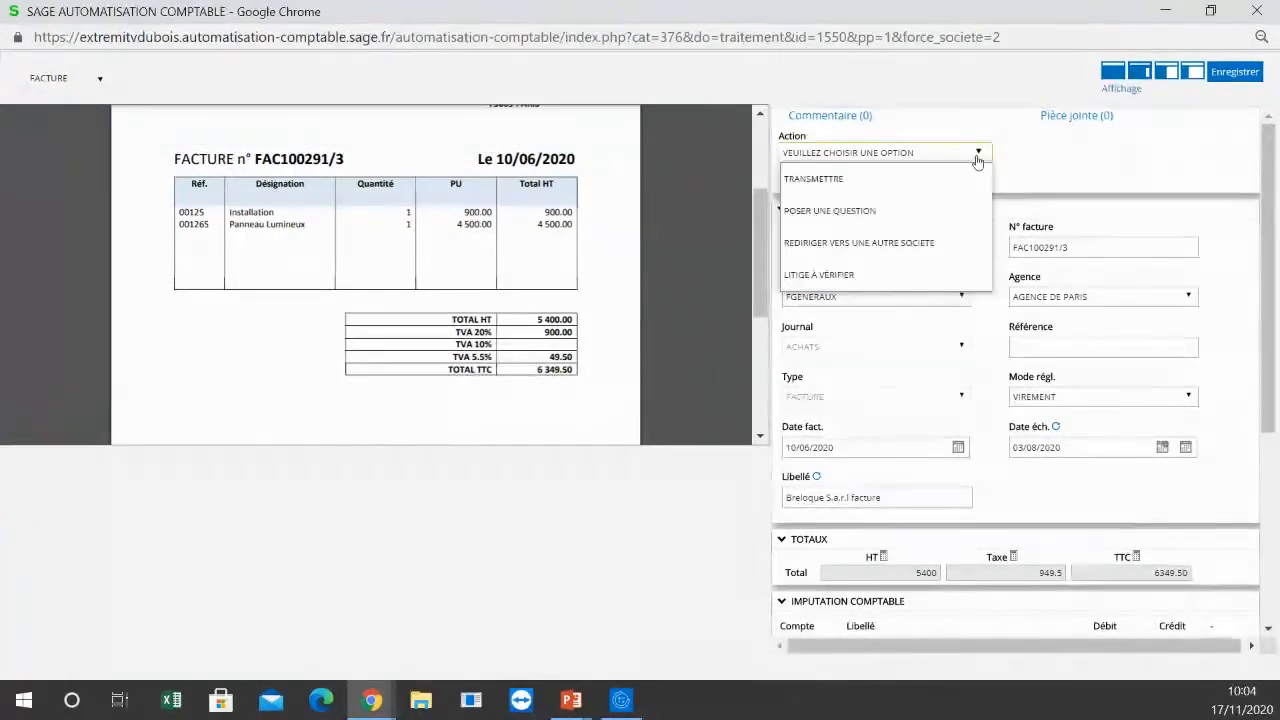
click(918, 178)
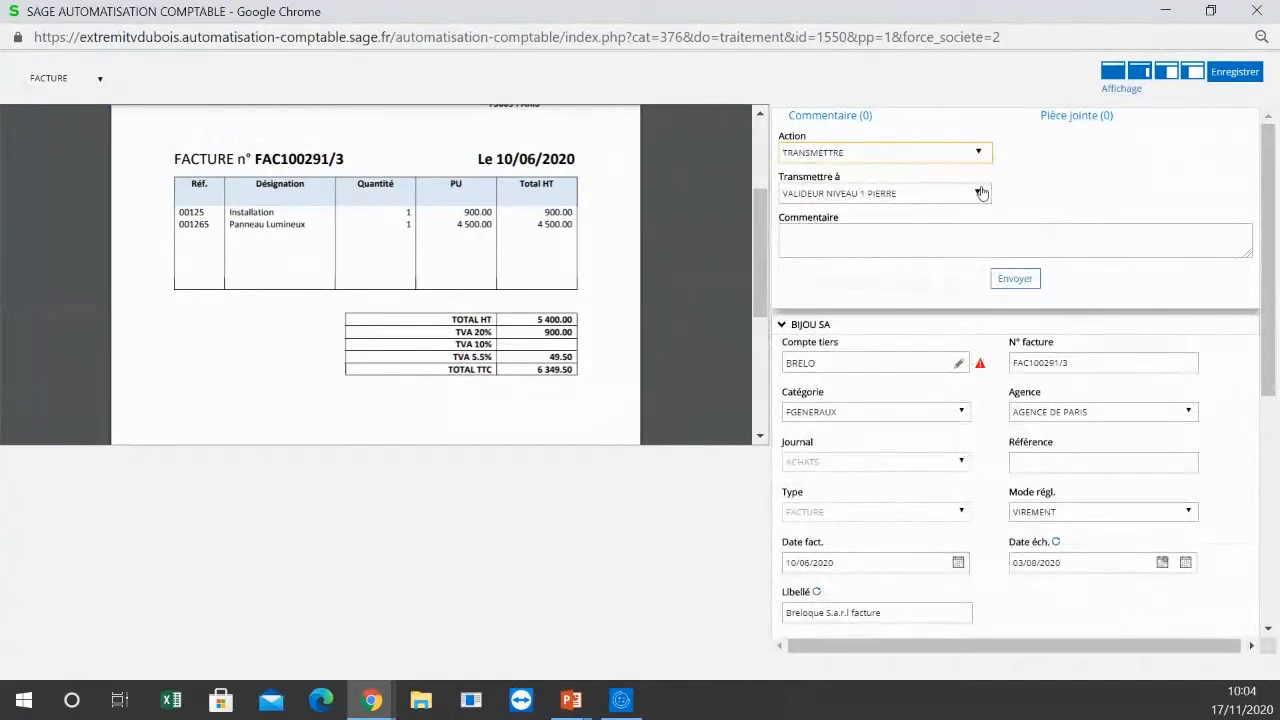
click(872, 250)
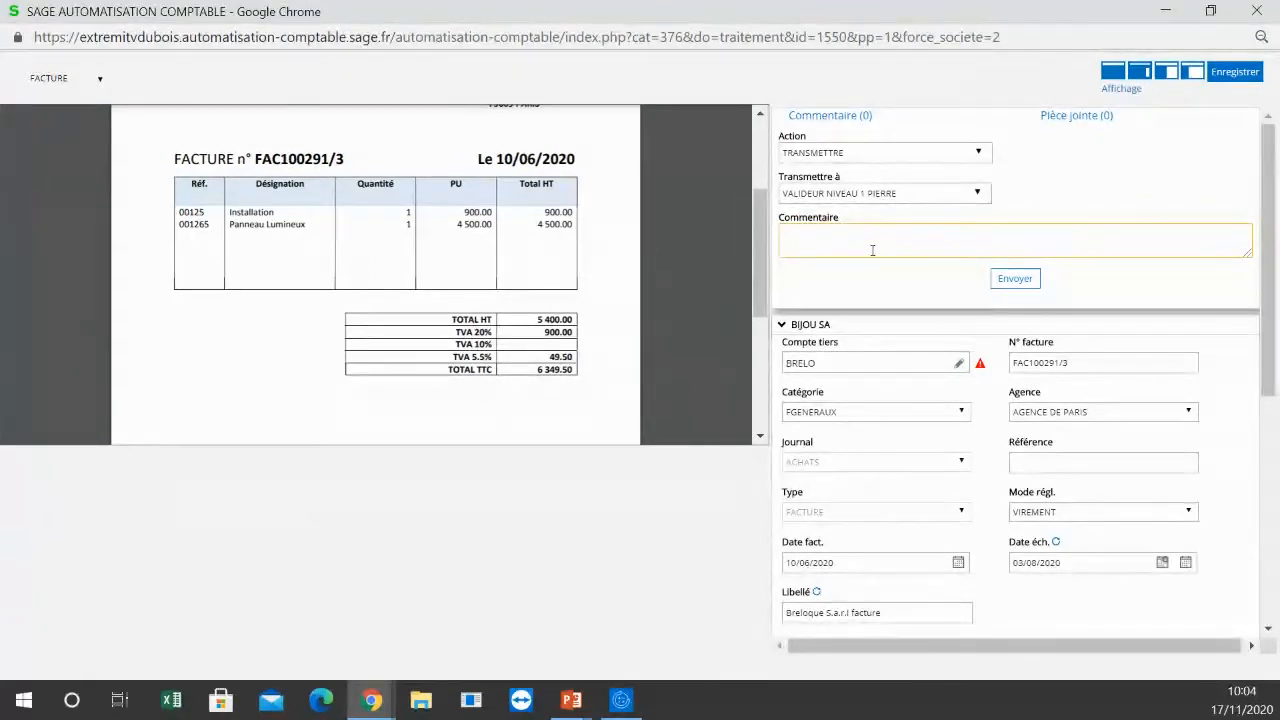
text(facture be)
click(1012, 282)
click(1013, 284)
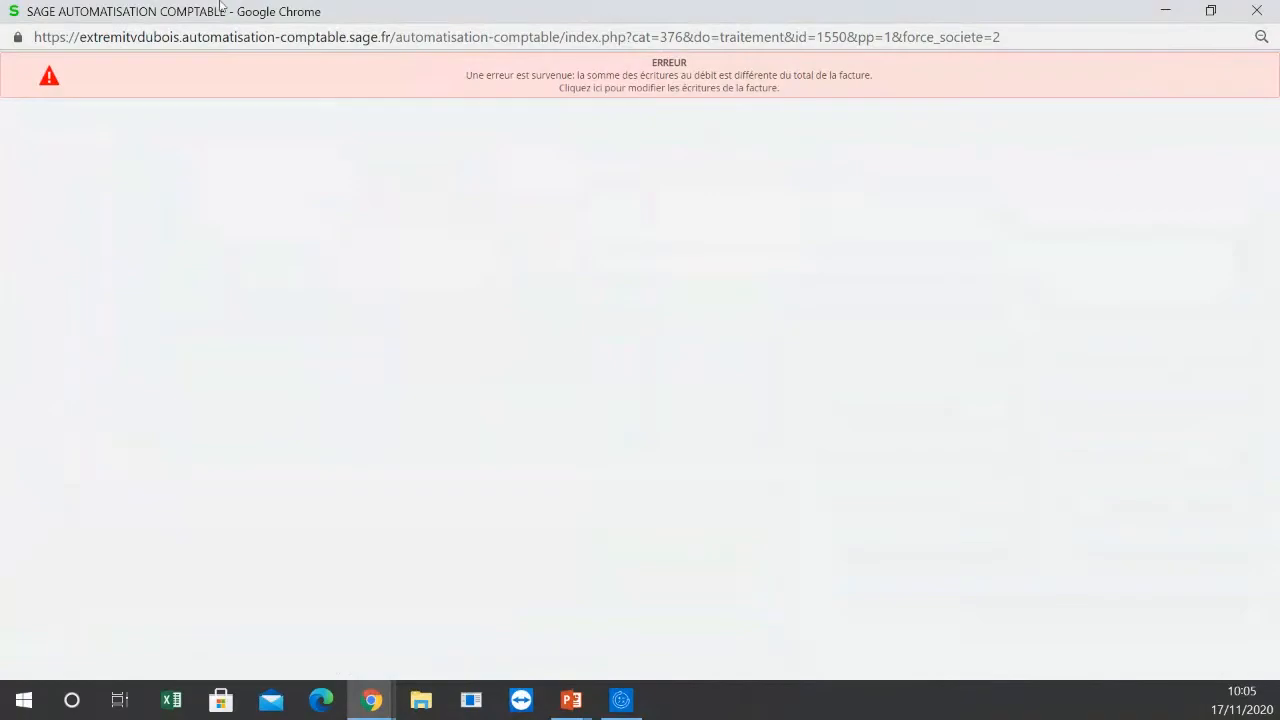
click(1262, 12)
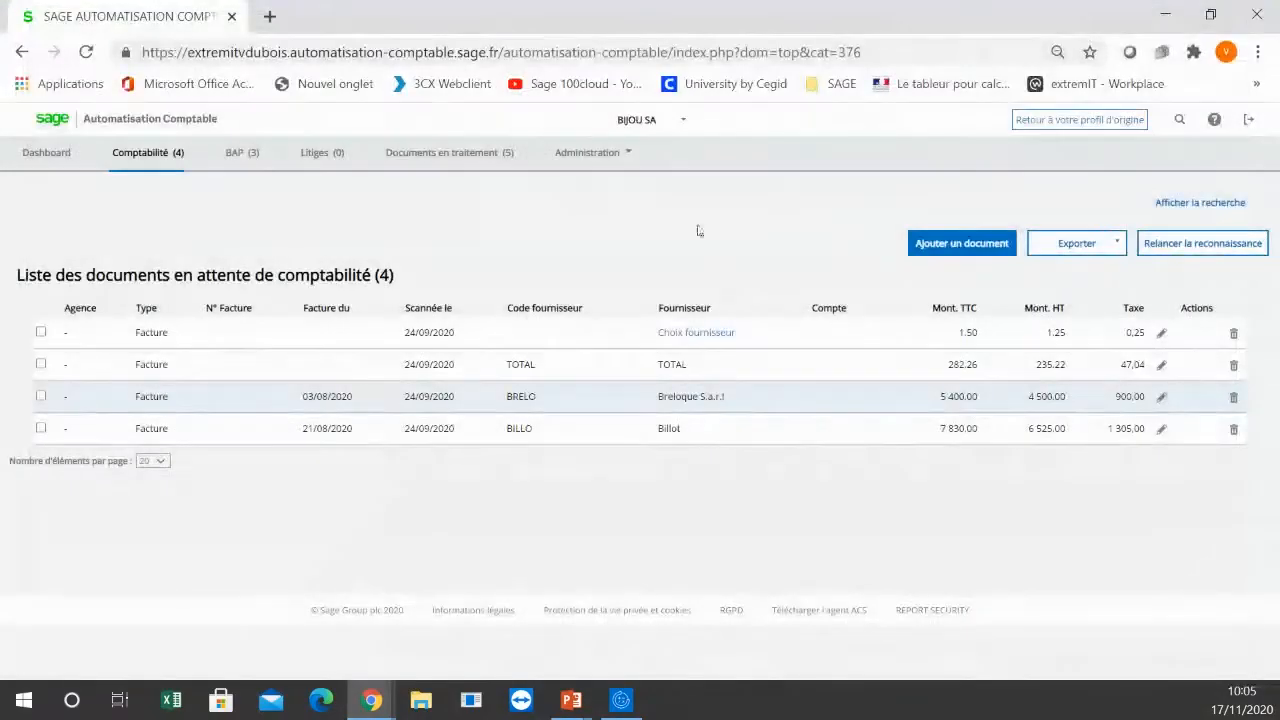
Step: Return to the original profile and connect as the level 1 validator
click(1090, 128)
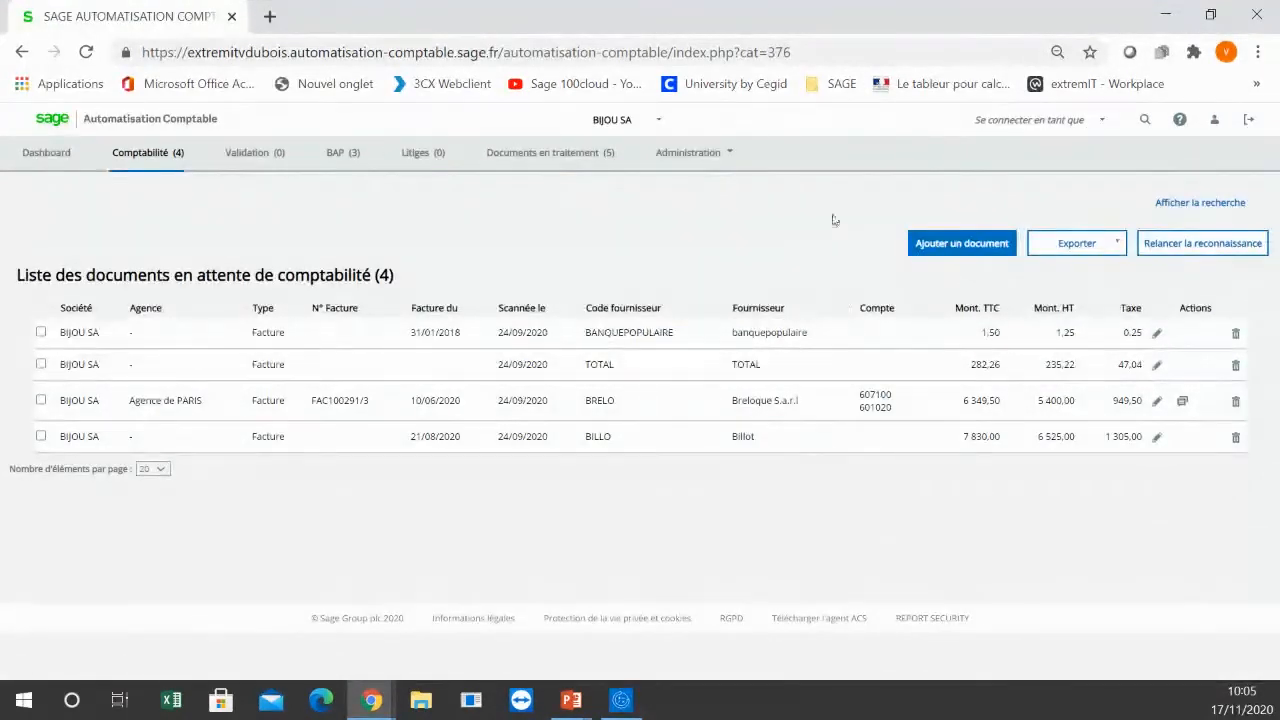
click(1095, 124)
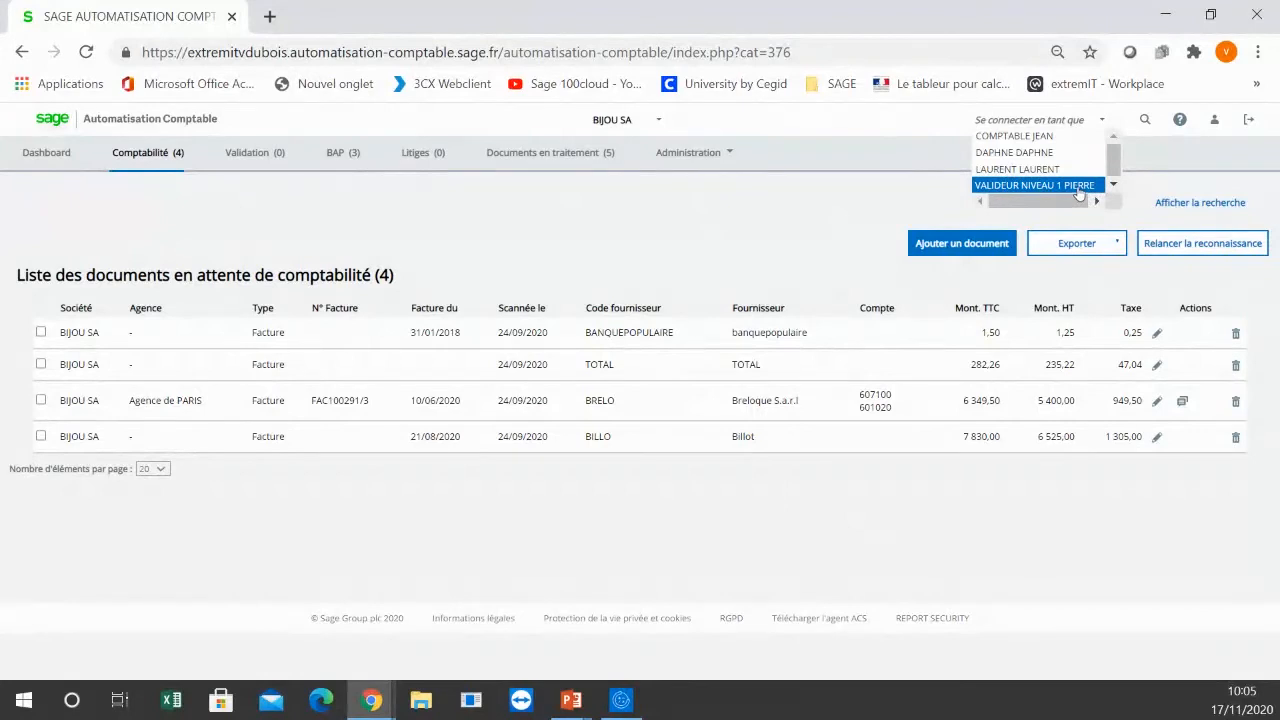
click(1078, 187)
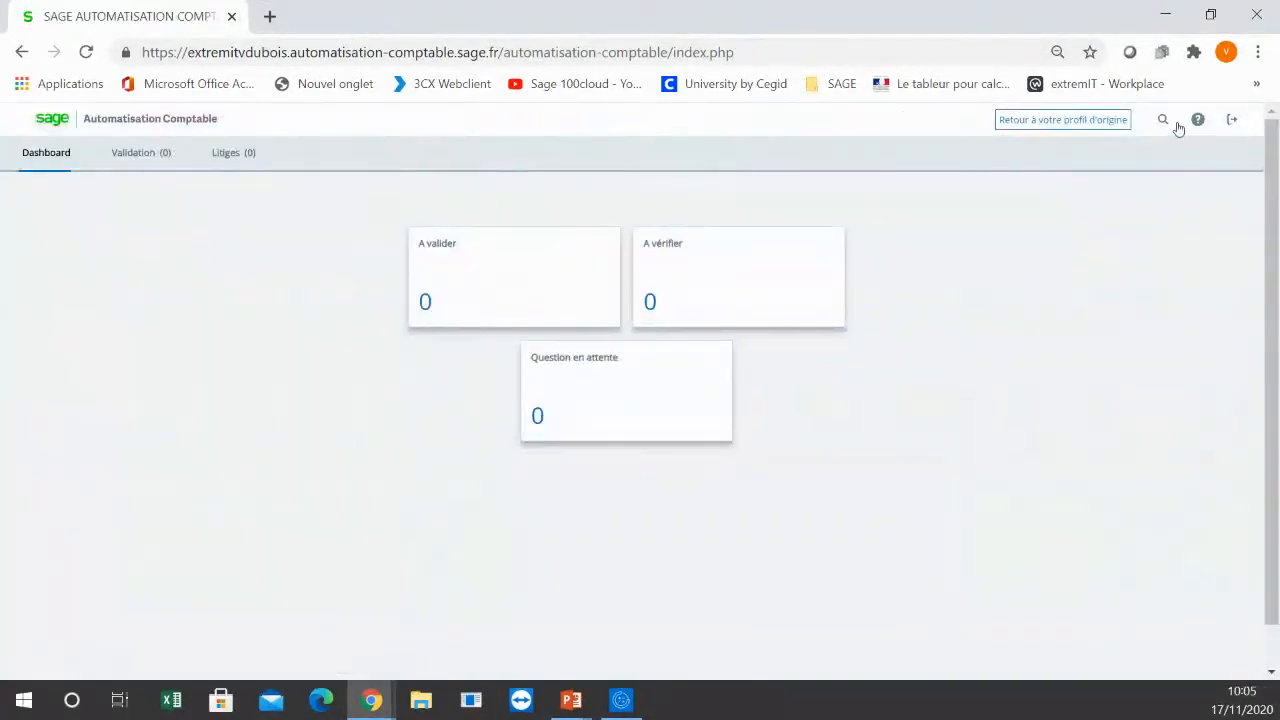
Step: Go back to the original profile and connect as the second user in the list of profiles
click(1092, 126)
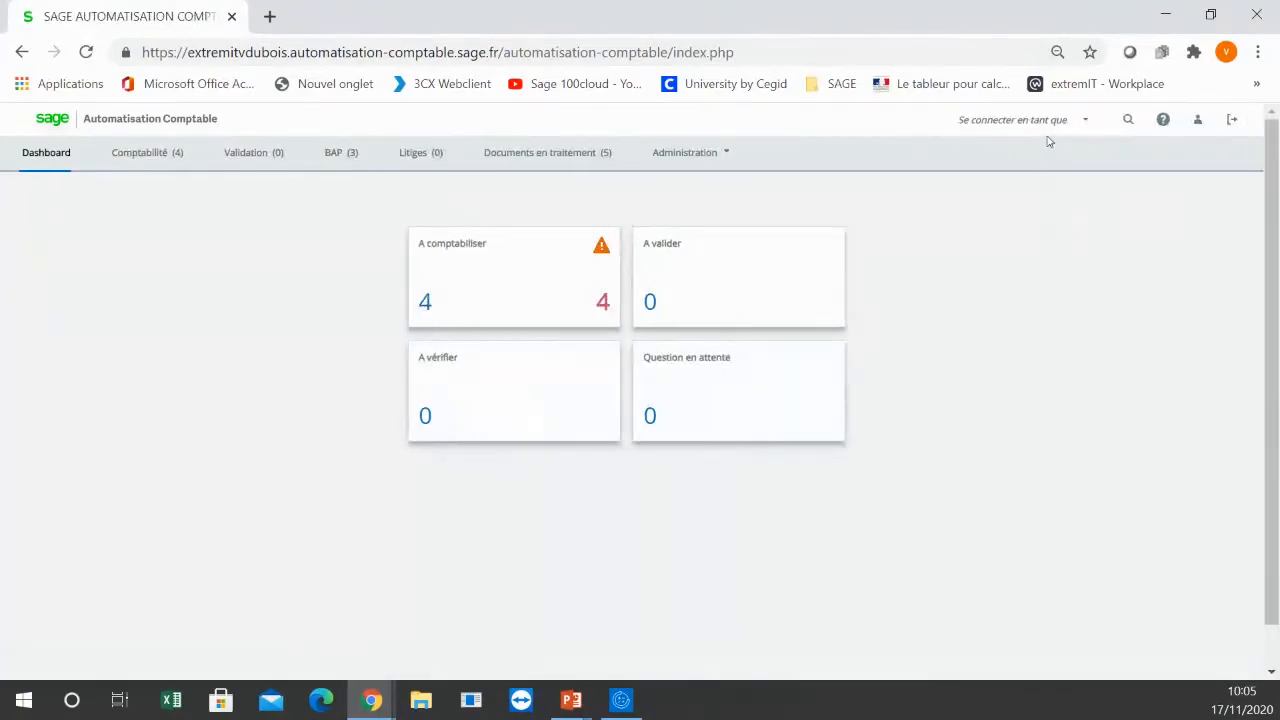
click(1094, 123)
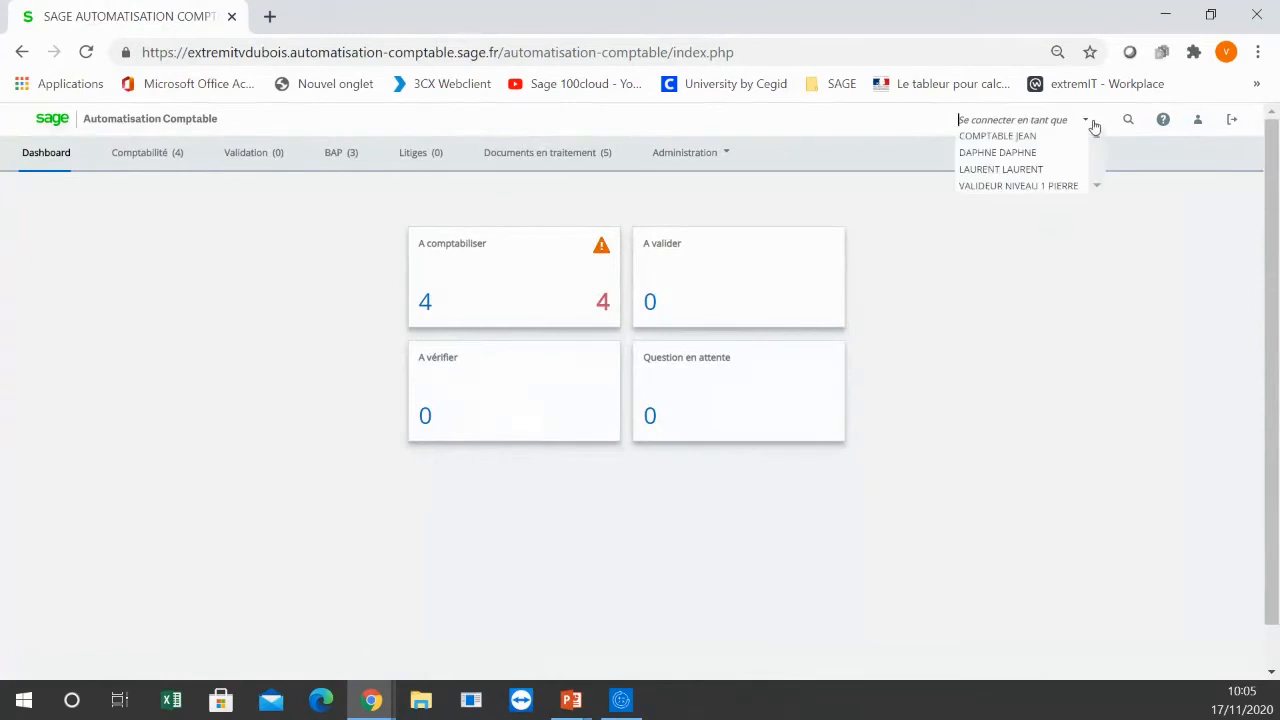
click(1035, 154)
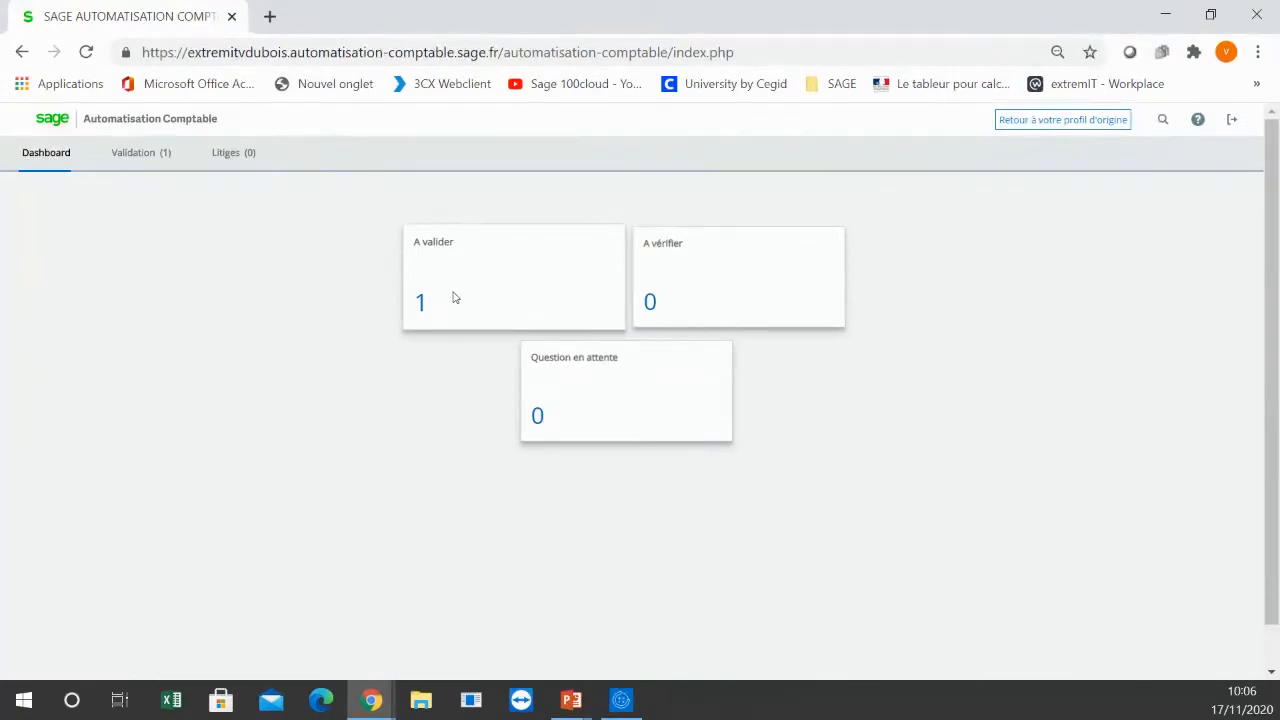
Step: Open Breloque invoice FAC100291/2 from the documents to validate and review its invoice summary and amounts
click(421, 305)
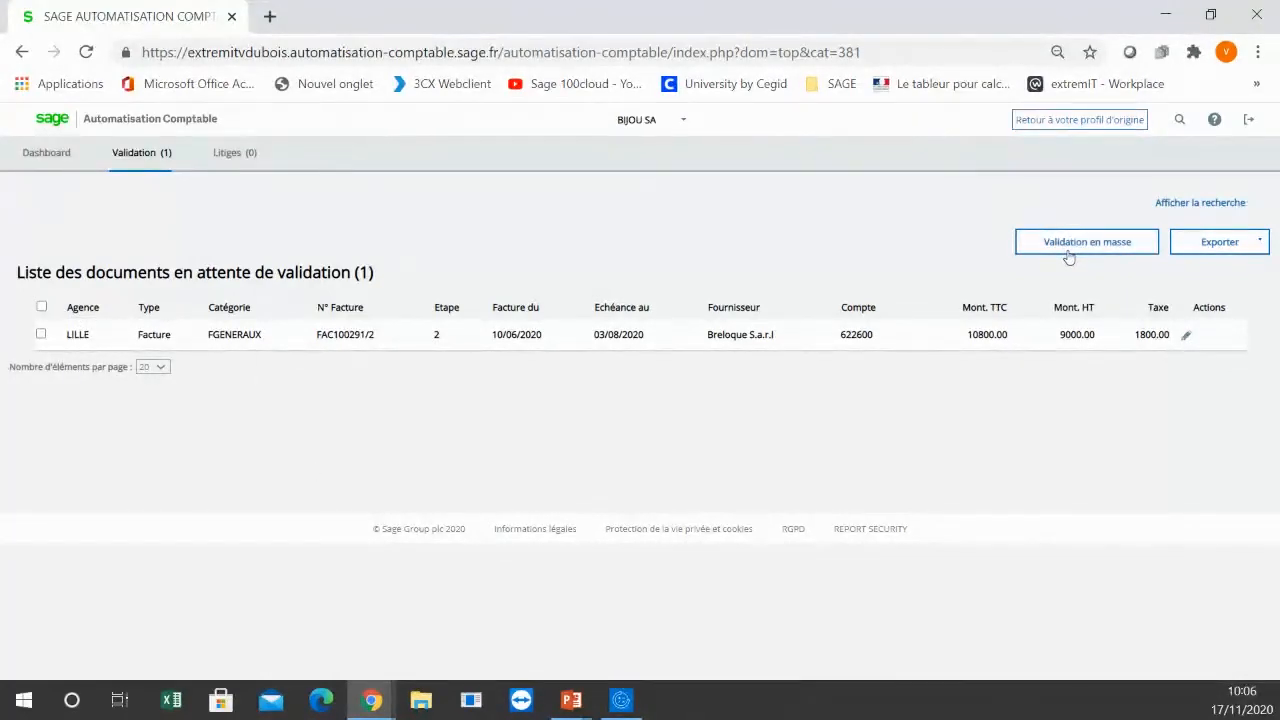
click(1190, 340)
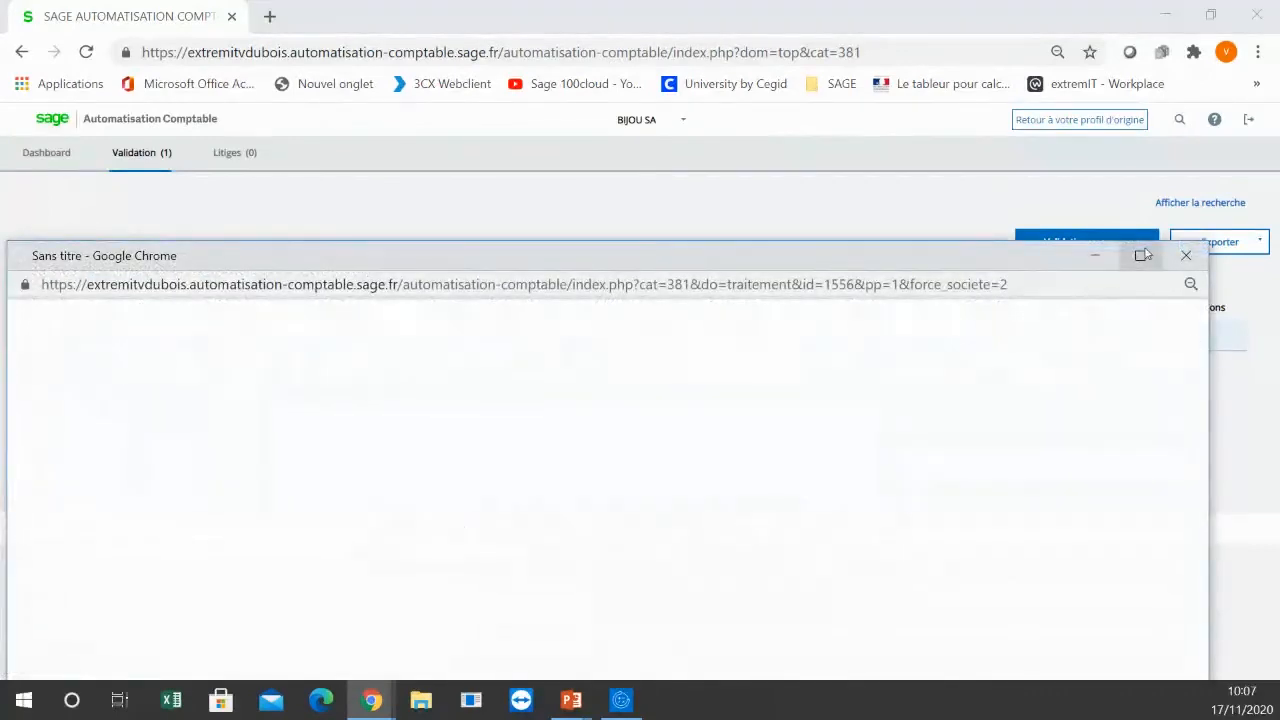
click(1139, 255)
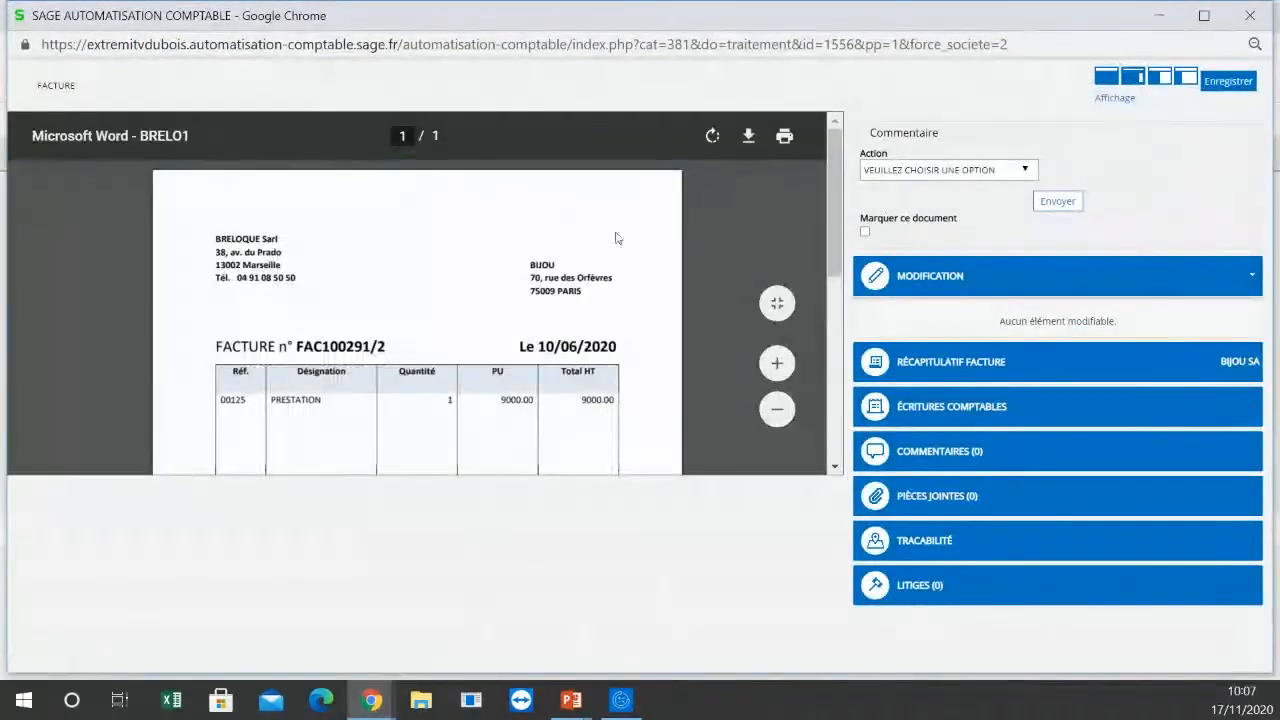
drag(843, 205, 843, 166)
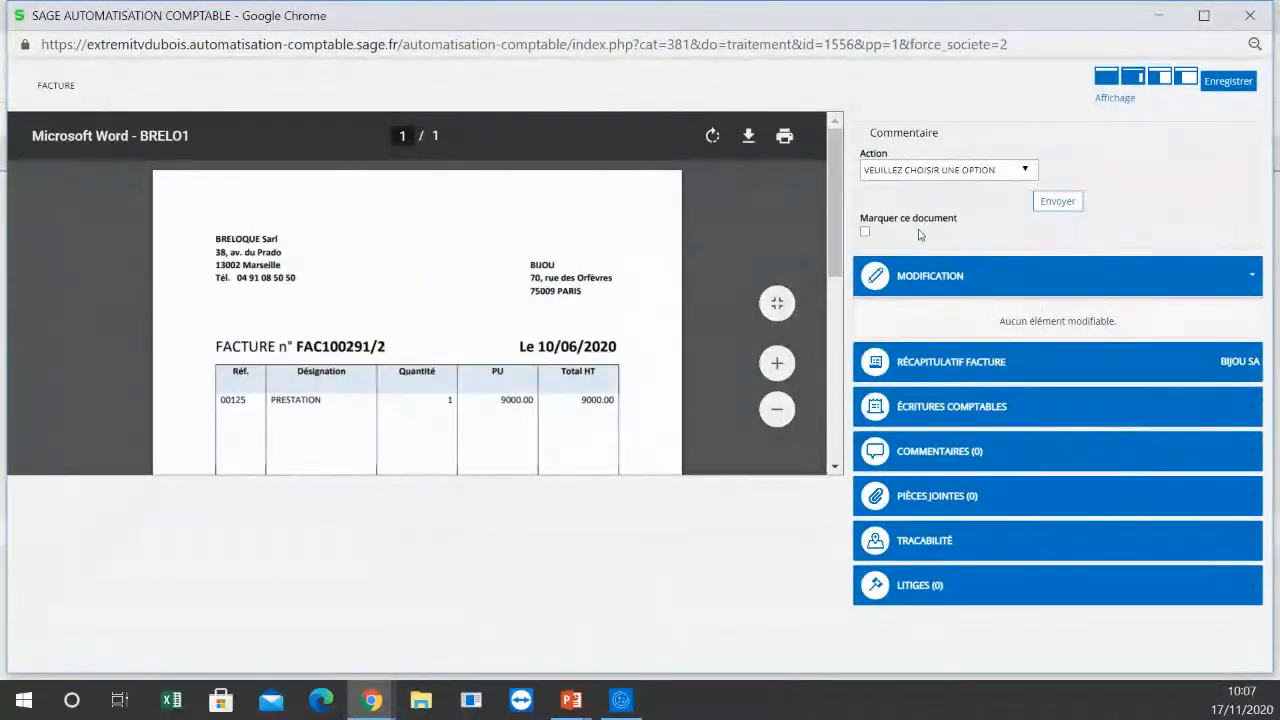
click(944, 368)
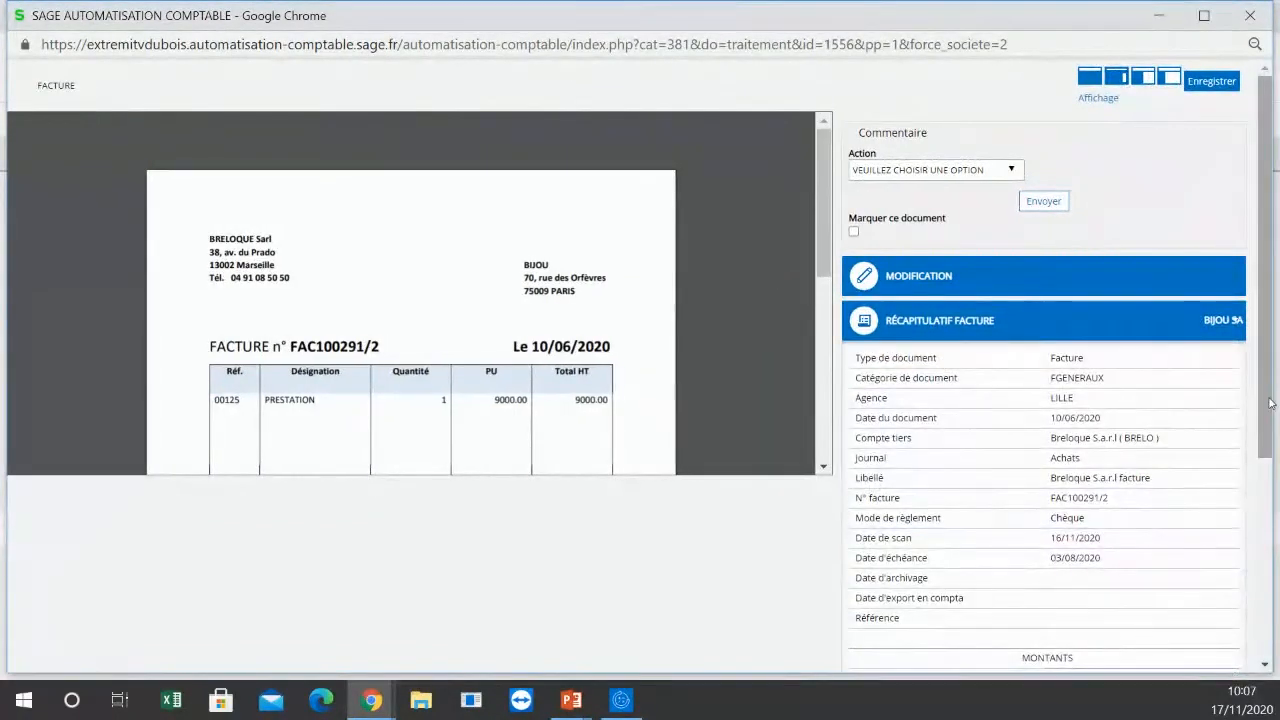
scroll(1266, 458, down, 1)
drag(1263, 463, 1266, 600)
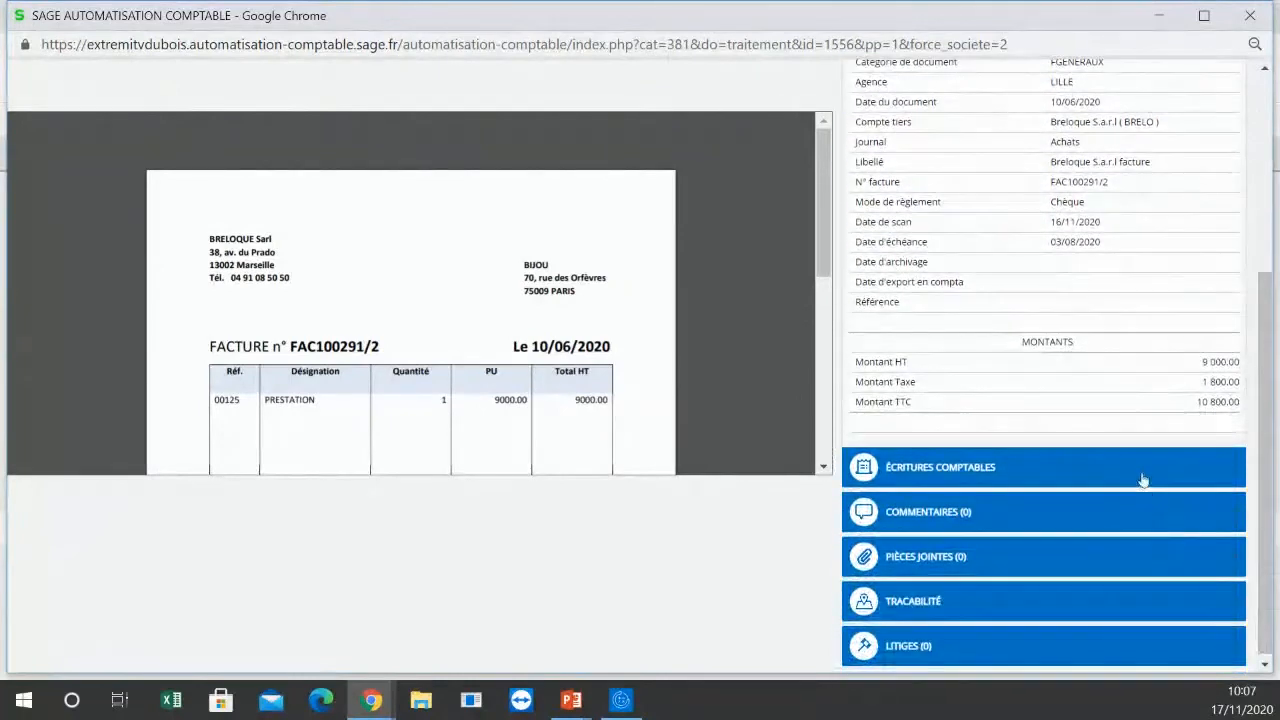
Step: Review the accounting entries of invoice FAC100291/2
click(1140, 475)
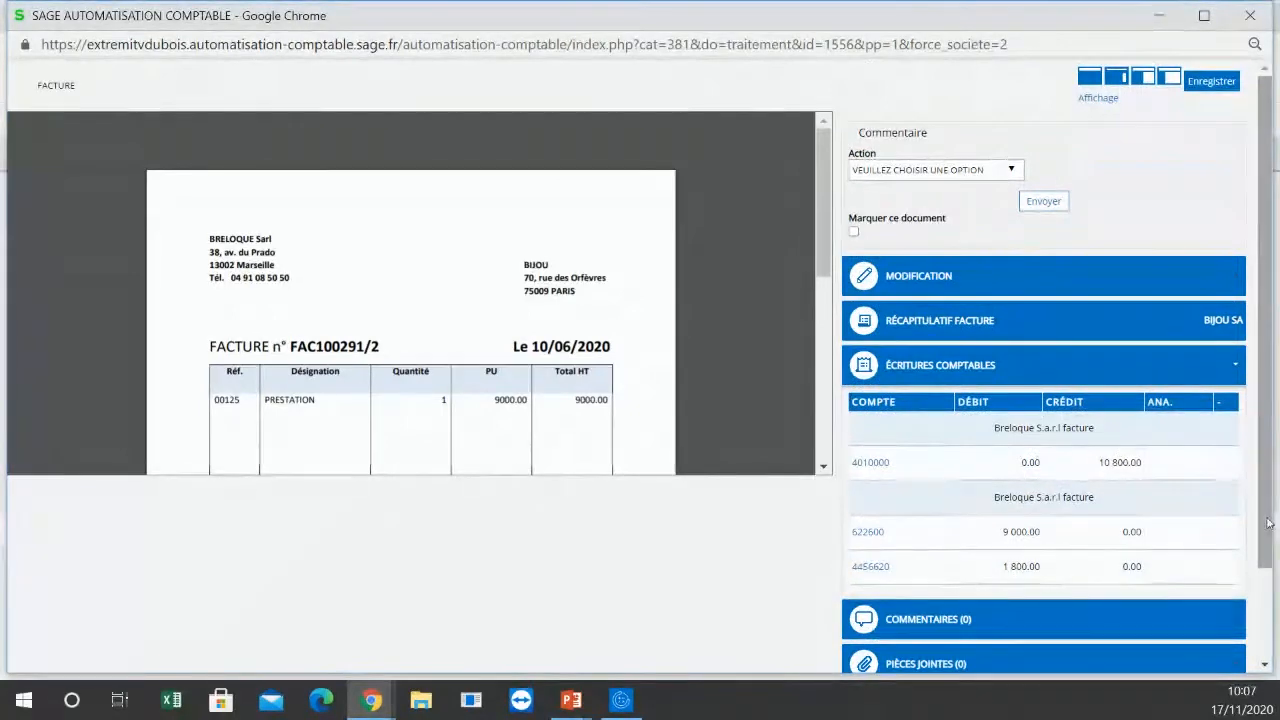
drag(1262, 521, 1262, 609)
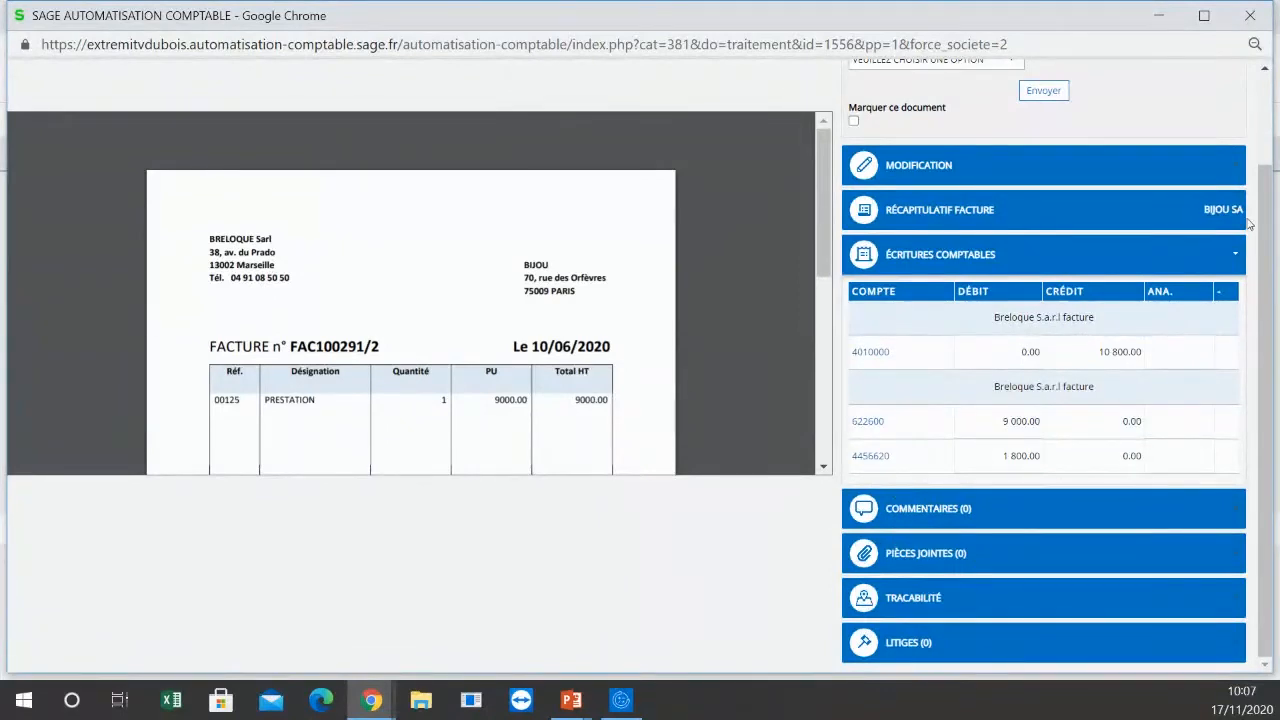
drag(1270, 183, 1271, 95)
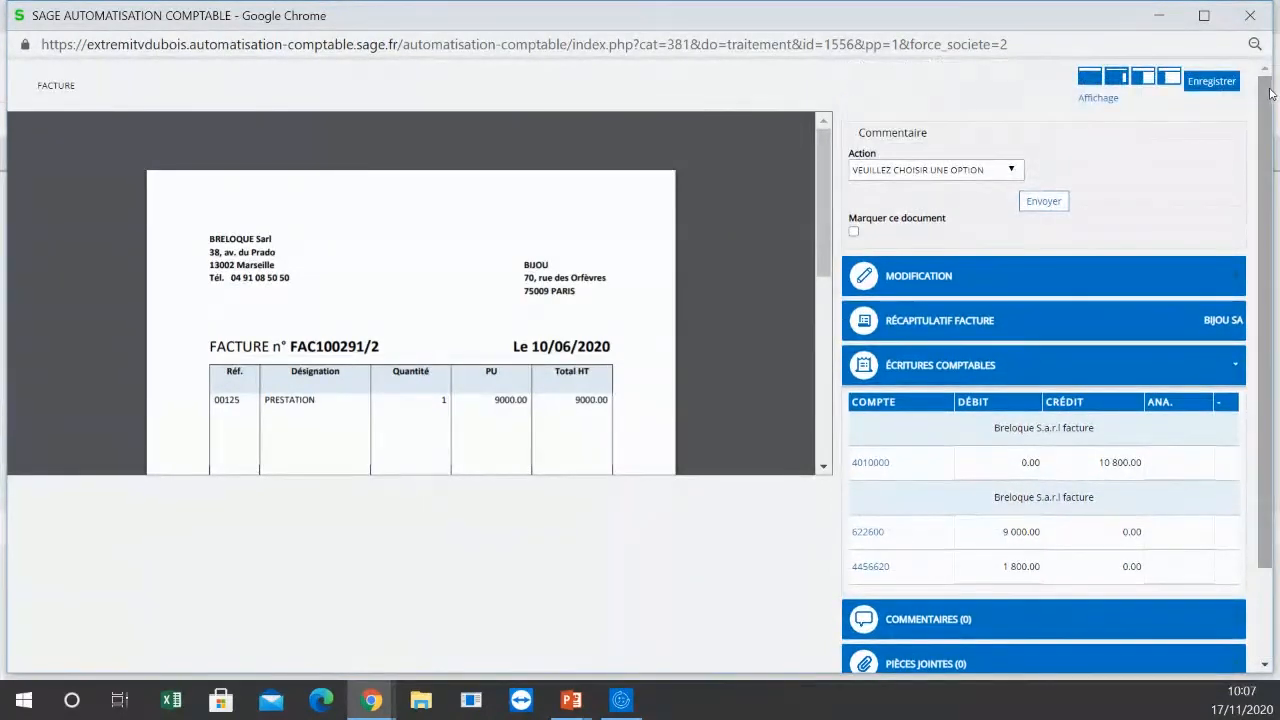
Step: Set the action of invoice FAC100291/2 to BON À PAYER, add a comment and save the document
click(1014, 172)
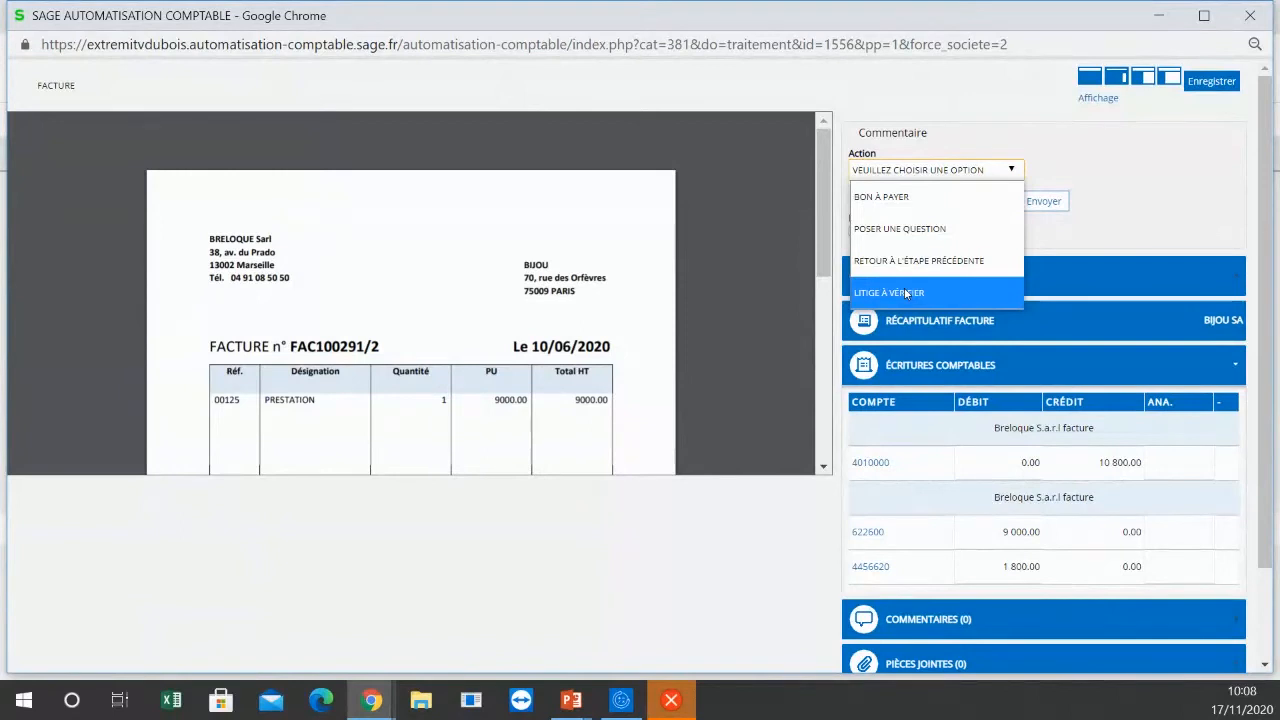
click(899, 196)
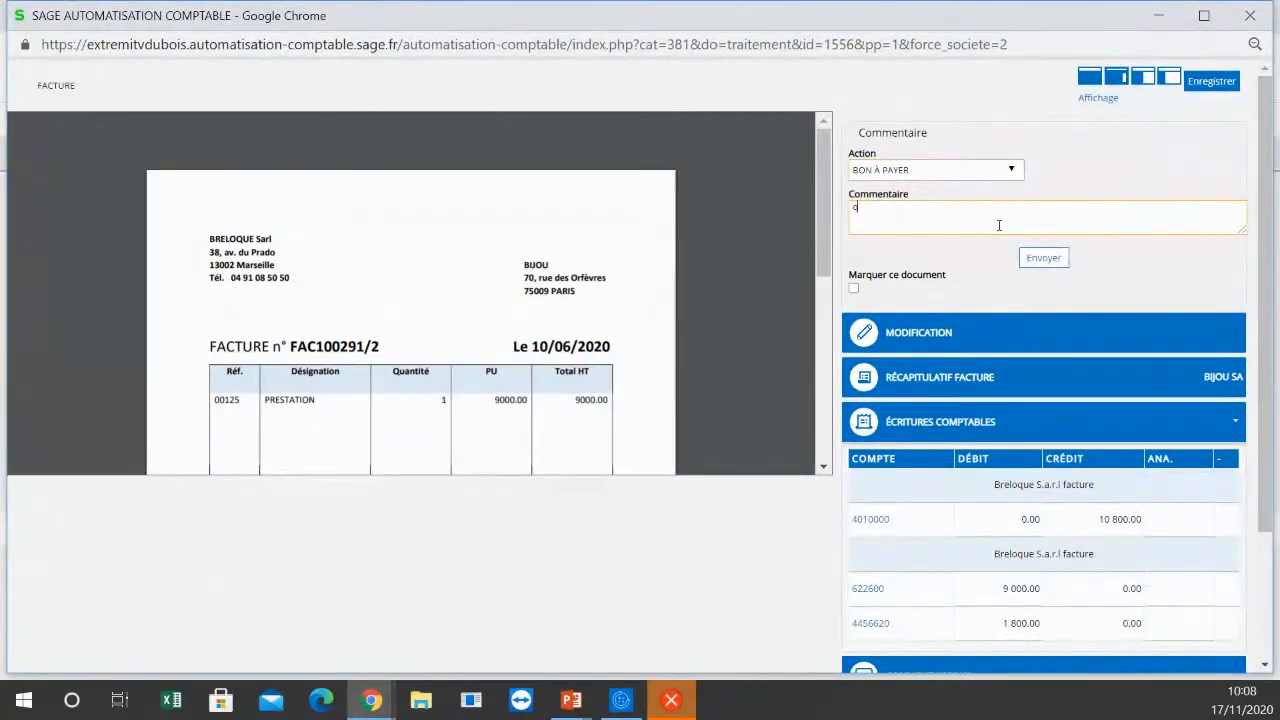
text(our moi)
click(1210, 84)
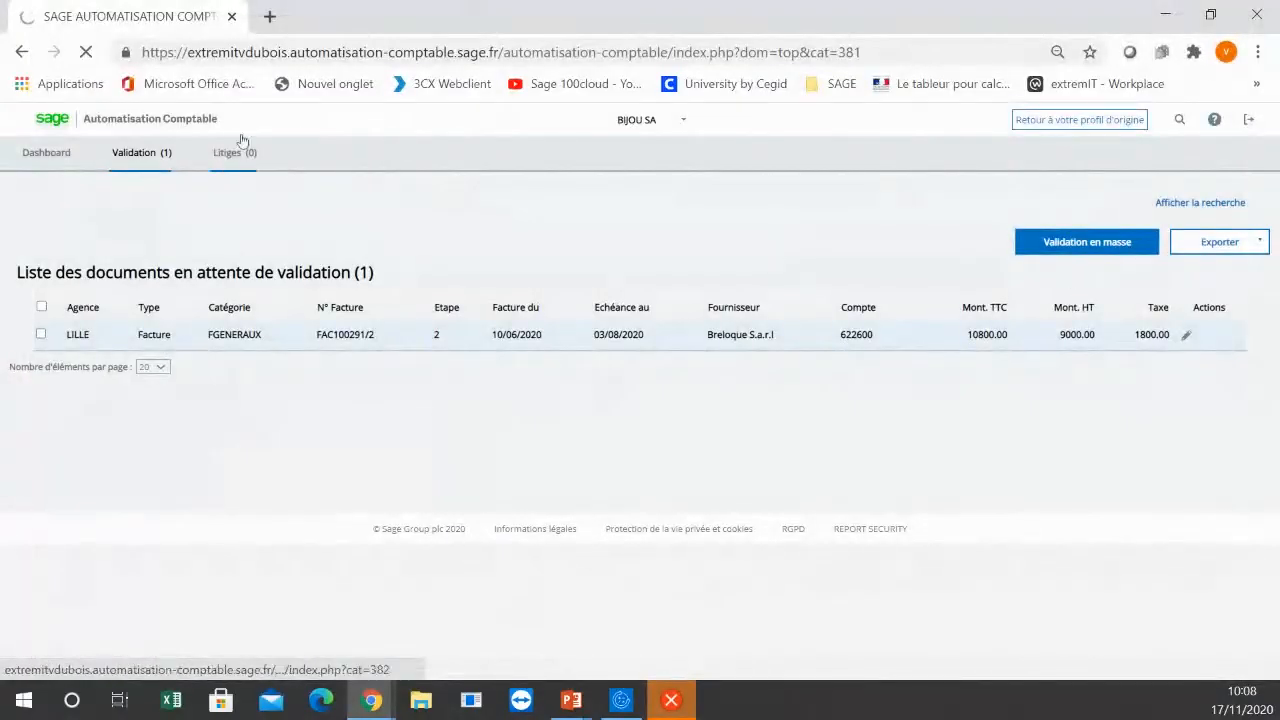
Step: Return to the original profile and open the list of documents awaiting accounting
click(1092, 124)
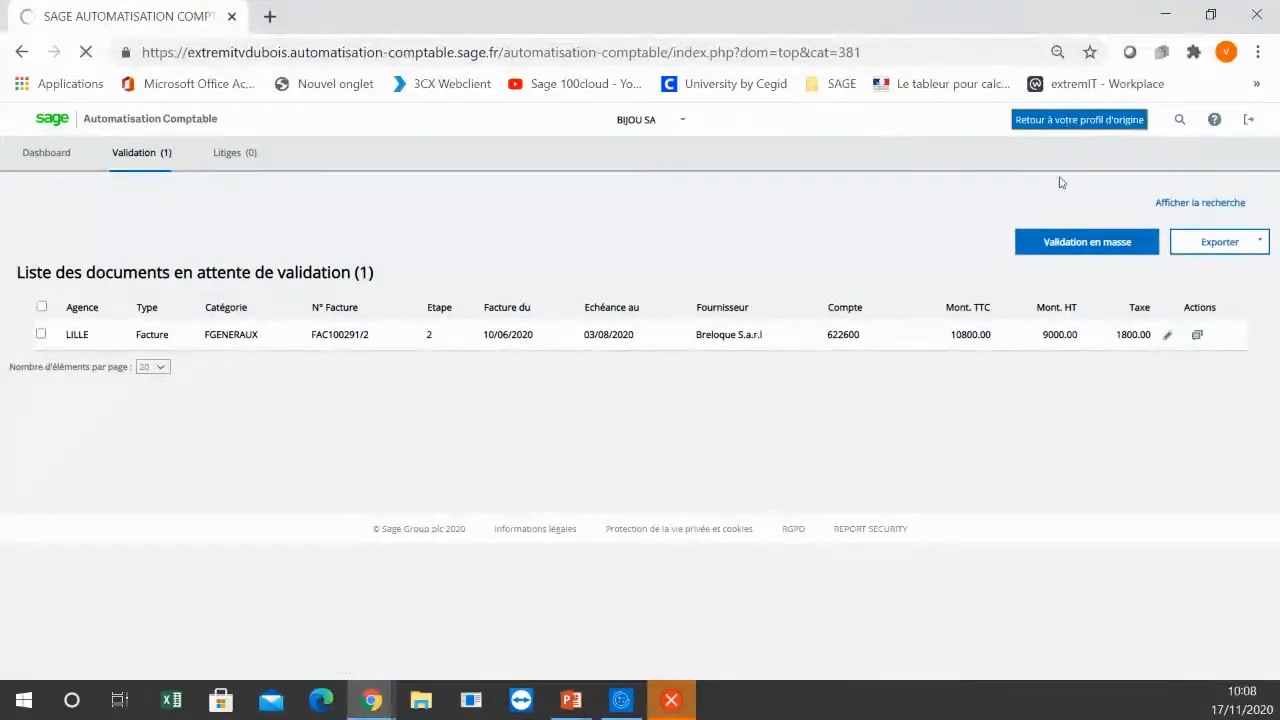
click(1058, 128)
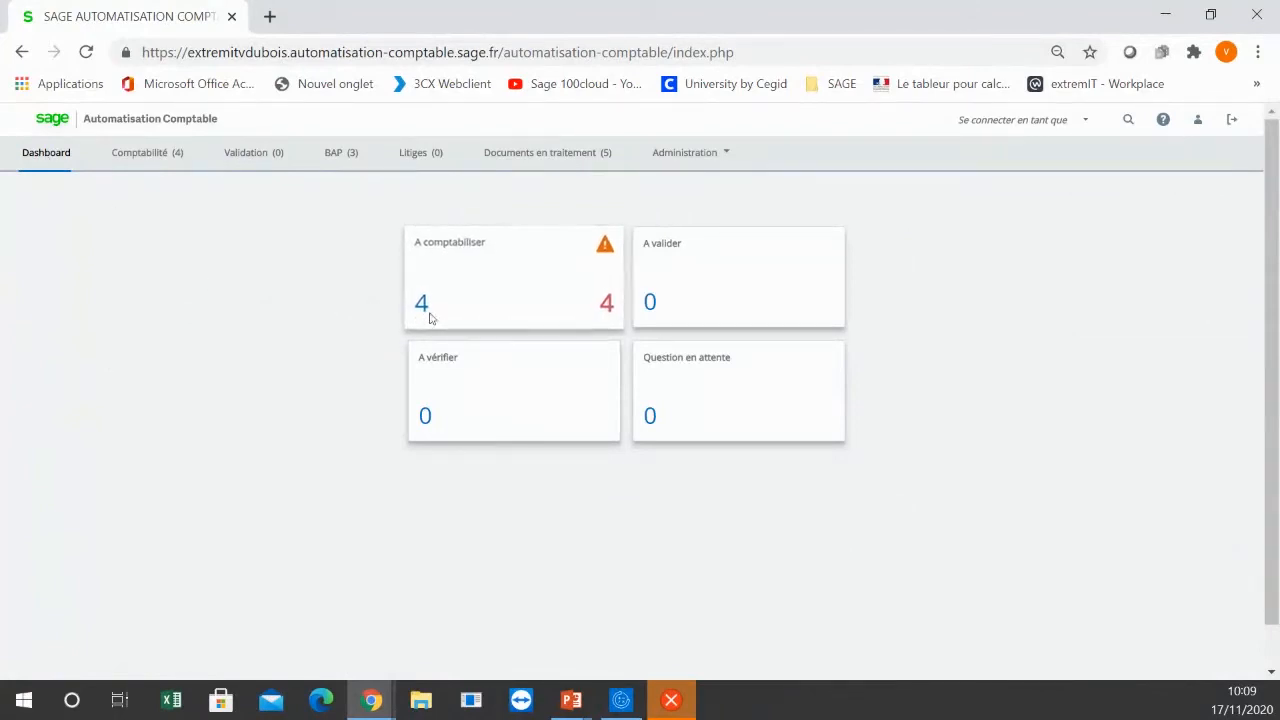
click(421, 305)
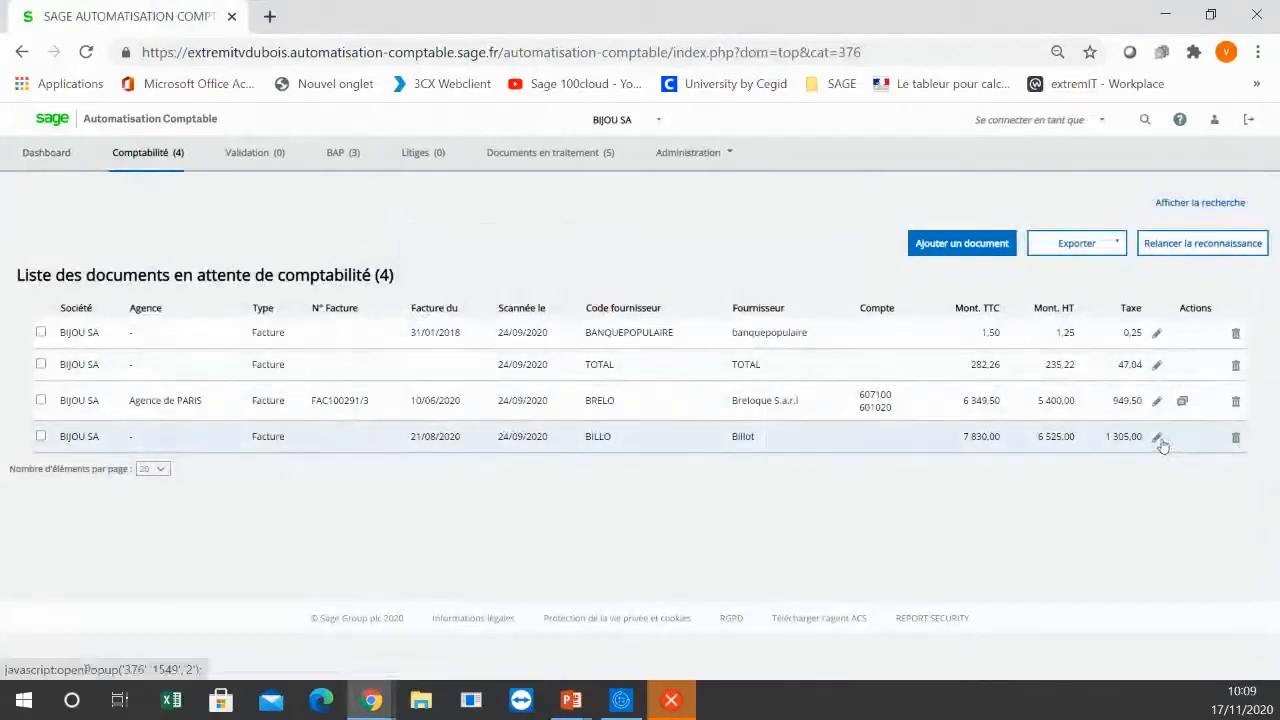
Step: Open the Billot invoice, examine the status indicator beside its supplier account and close the invoice window
click(1157, 439)
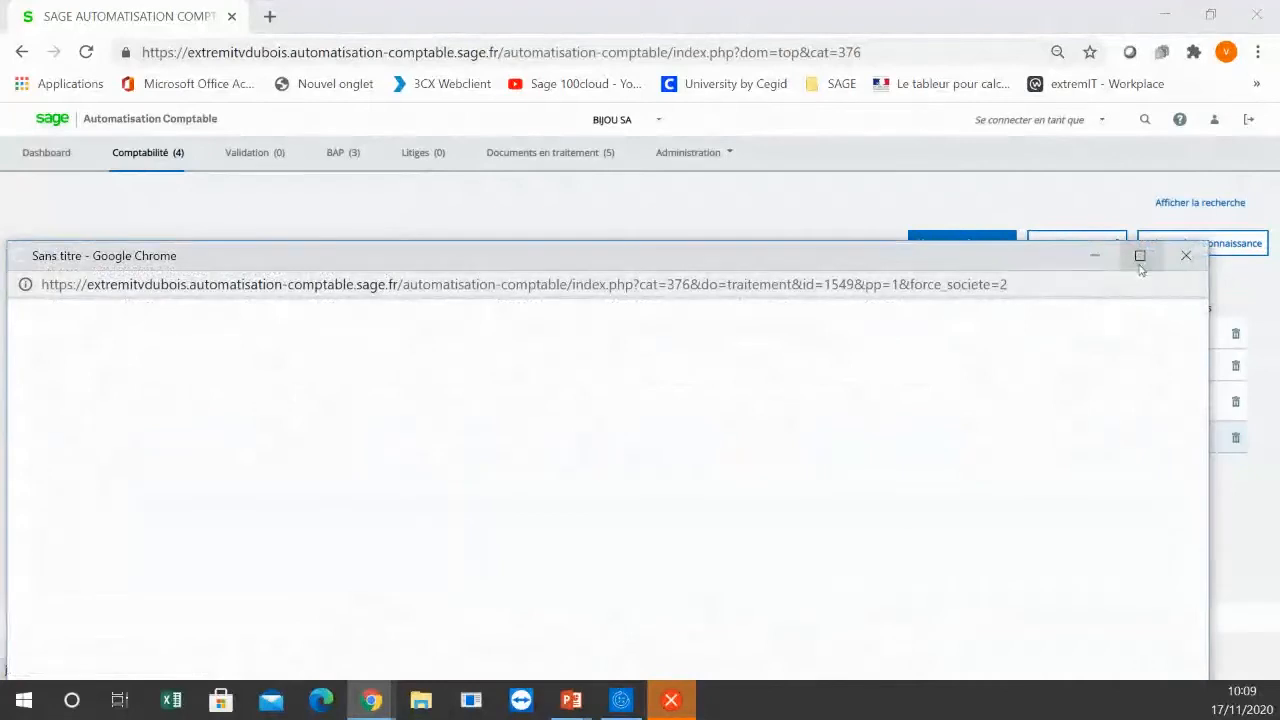
click(1139, 256)
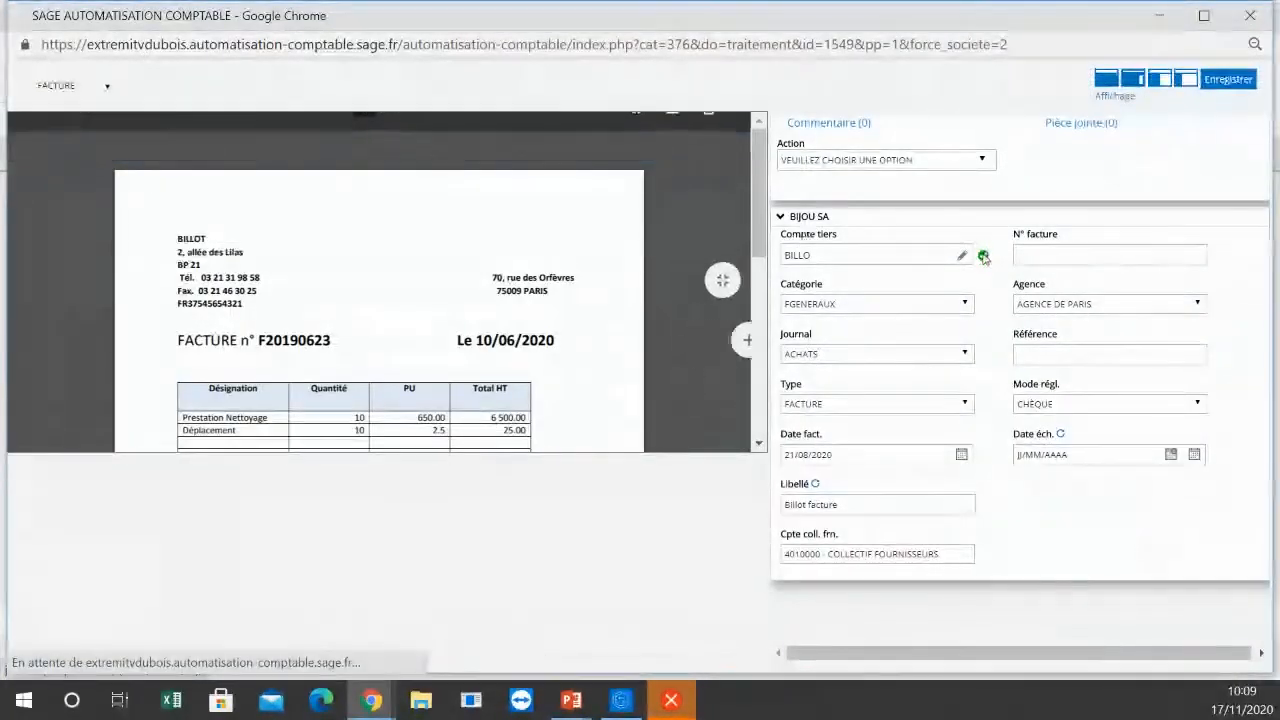
mouse_move(985, 256)
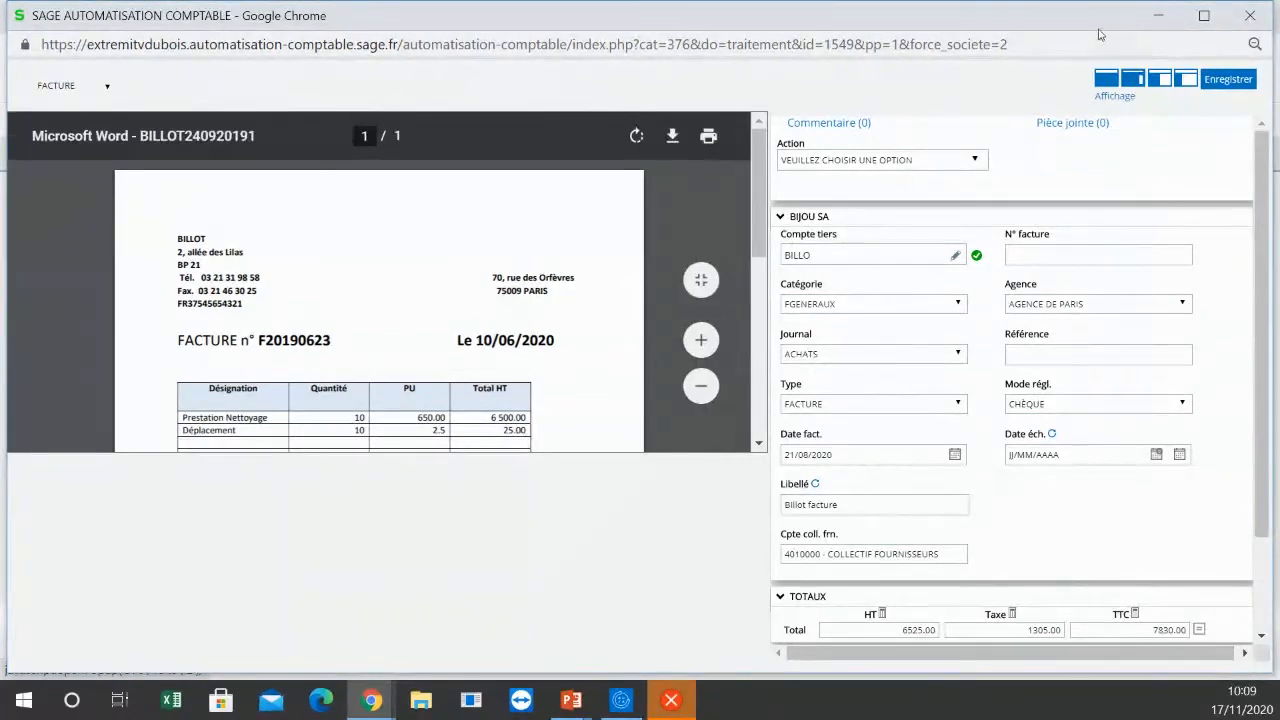
click(1256, 18)
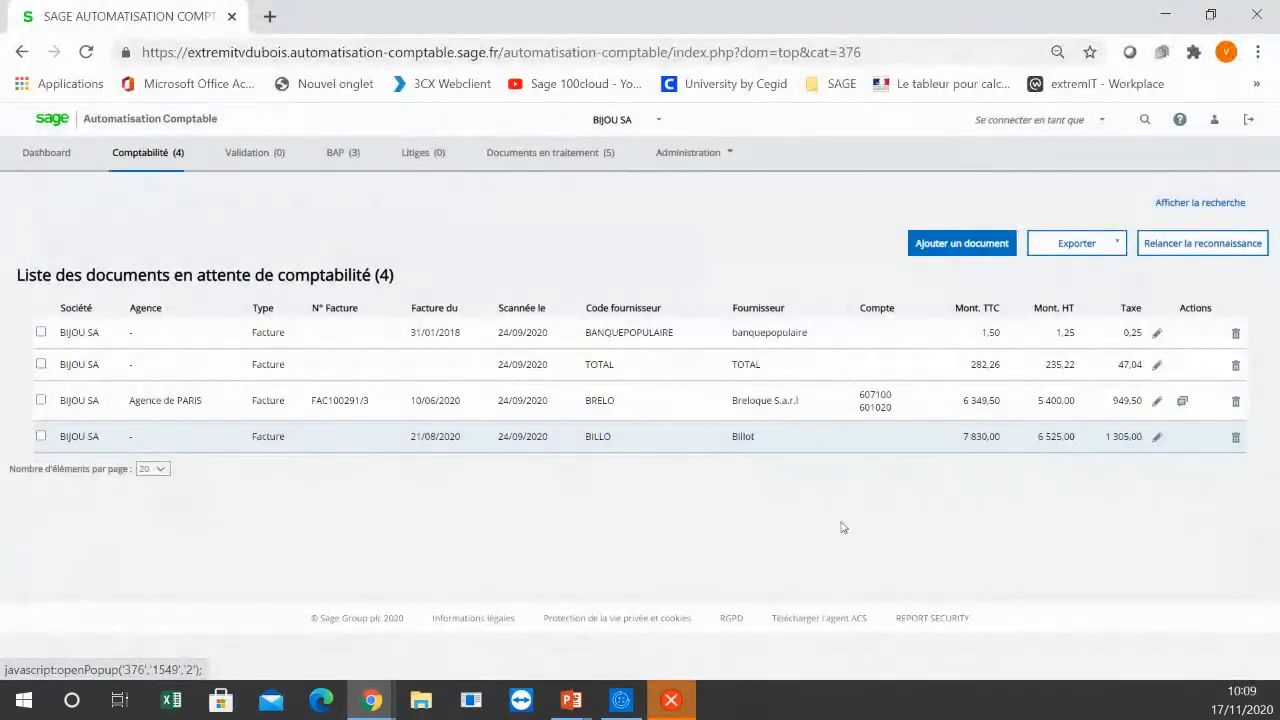
Step: Switch to Sage 100cloud Comptabilité, widen the journal entry list and open the June 2020 purchases journal (ACH)
click(622, 700)
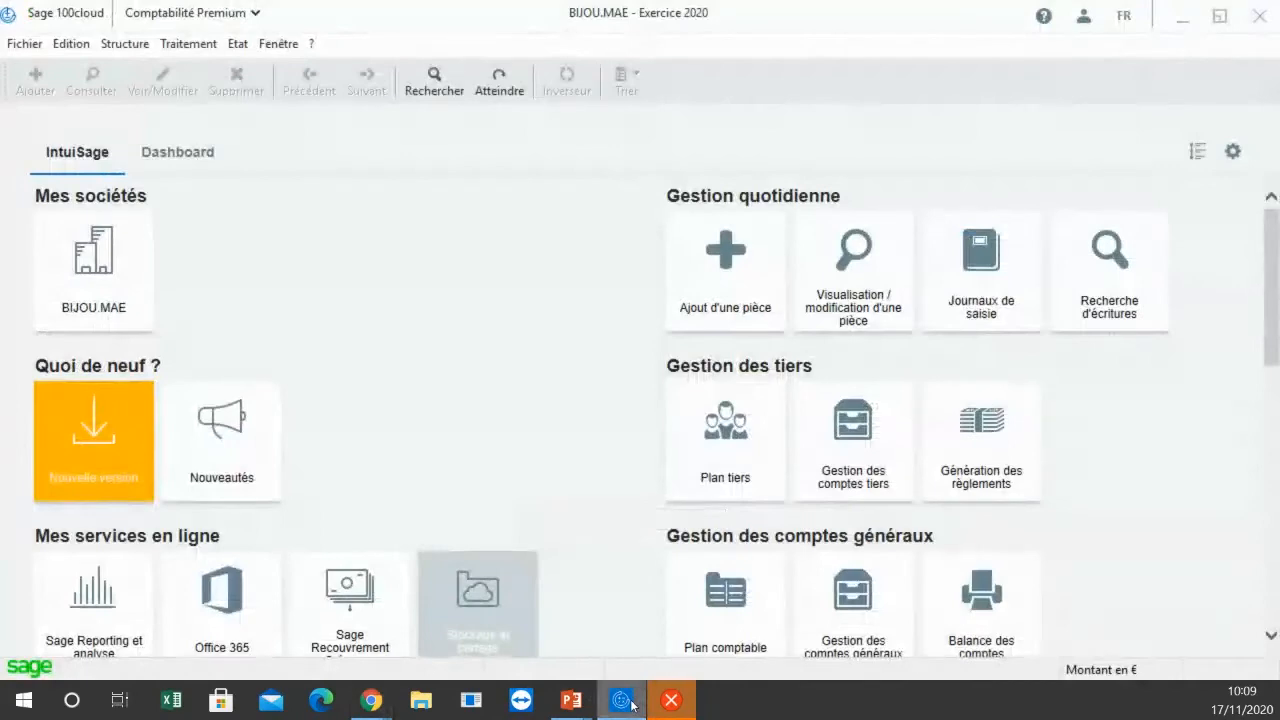
click(189, 46)
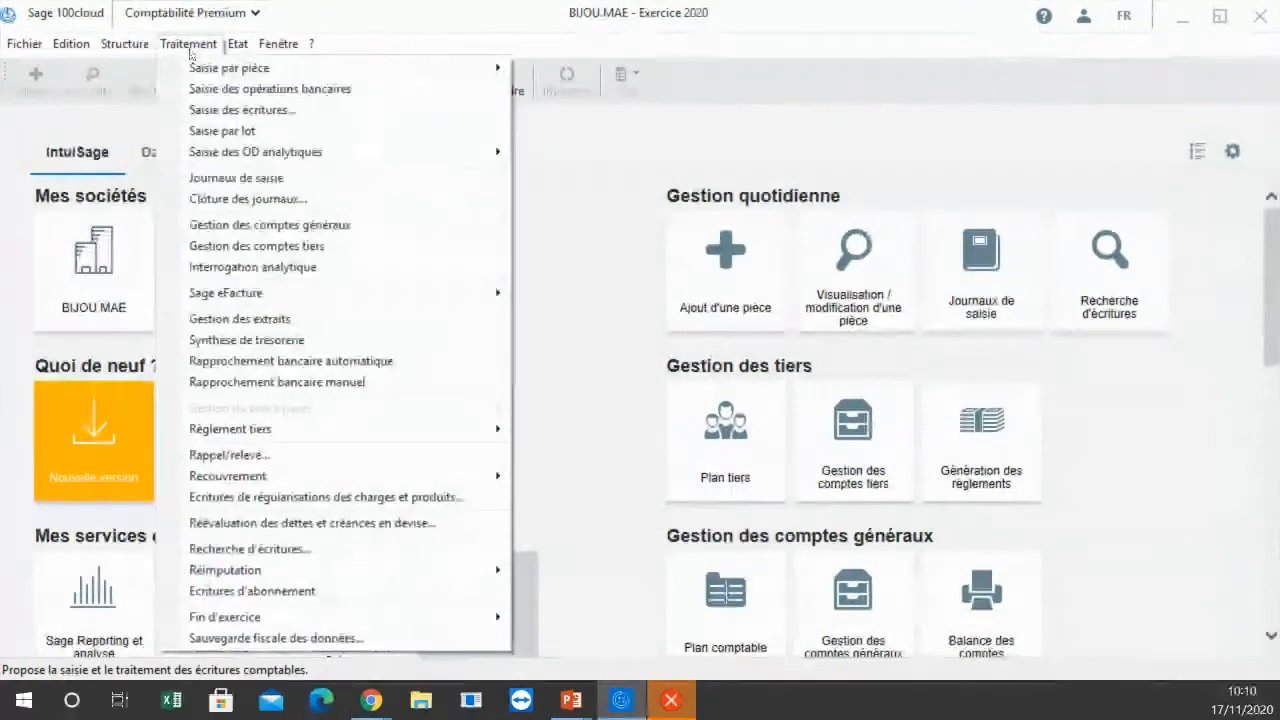
click(225, 180)
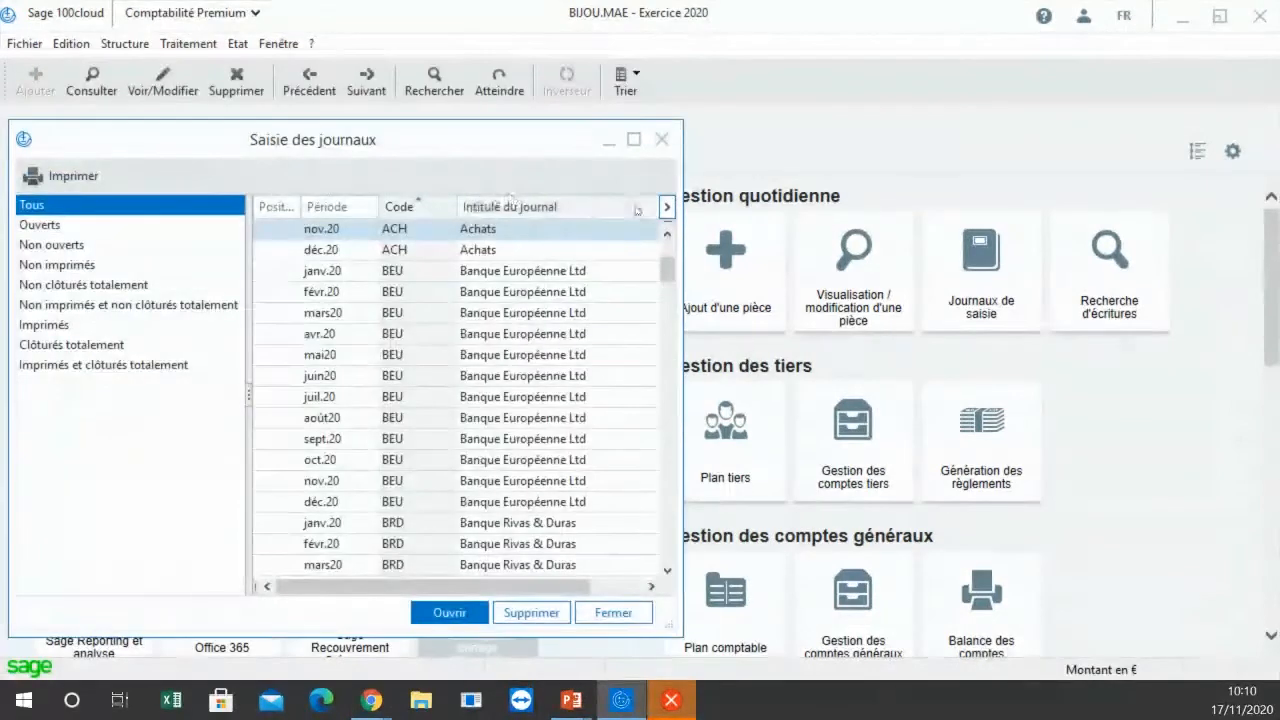
click(670, 248)
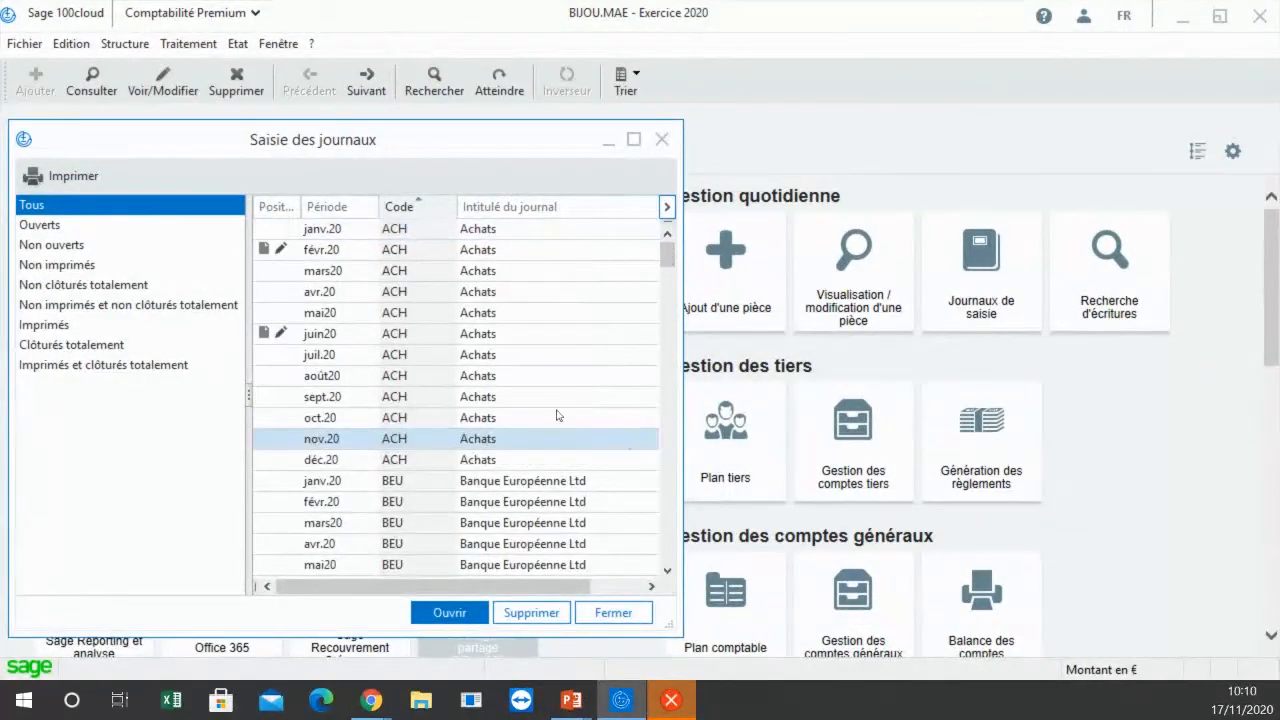
drag(679, 223, 1031, 242)
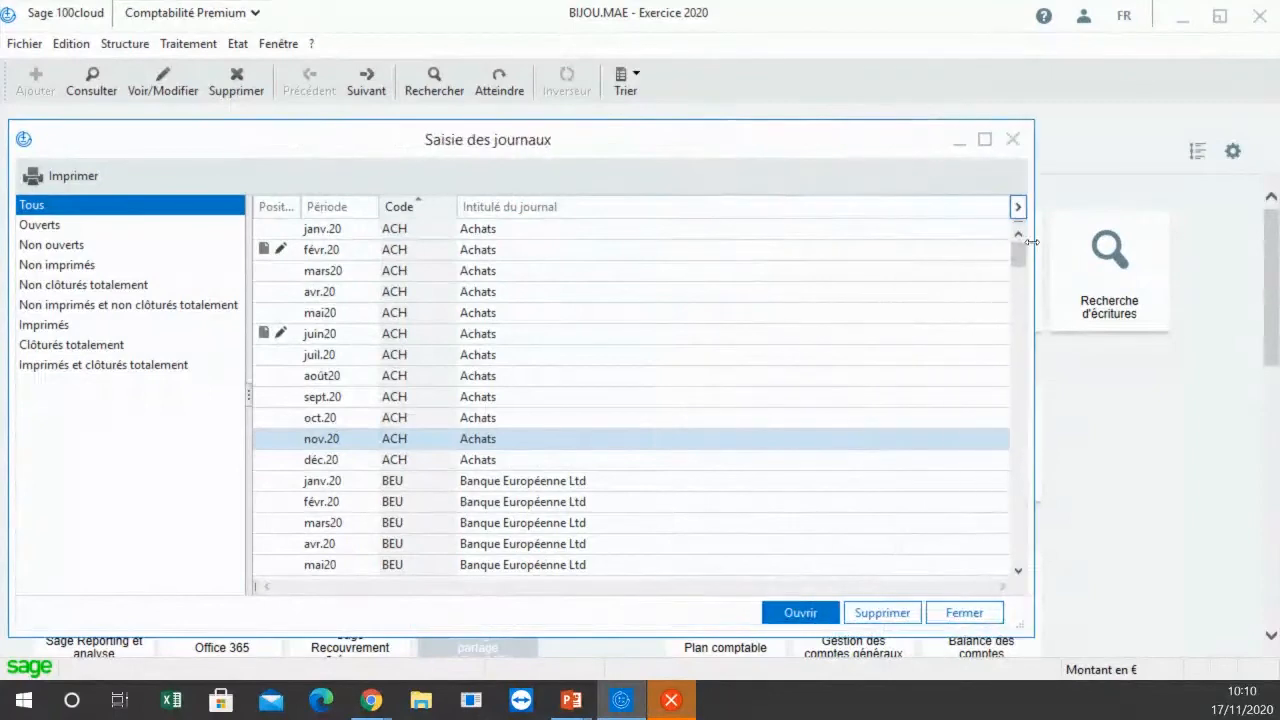
click(341, 343)
double_click(338, 336)
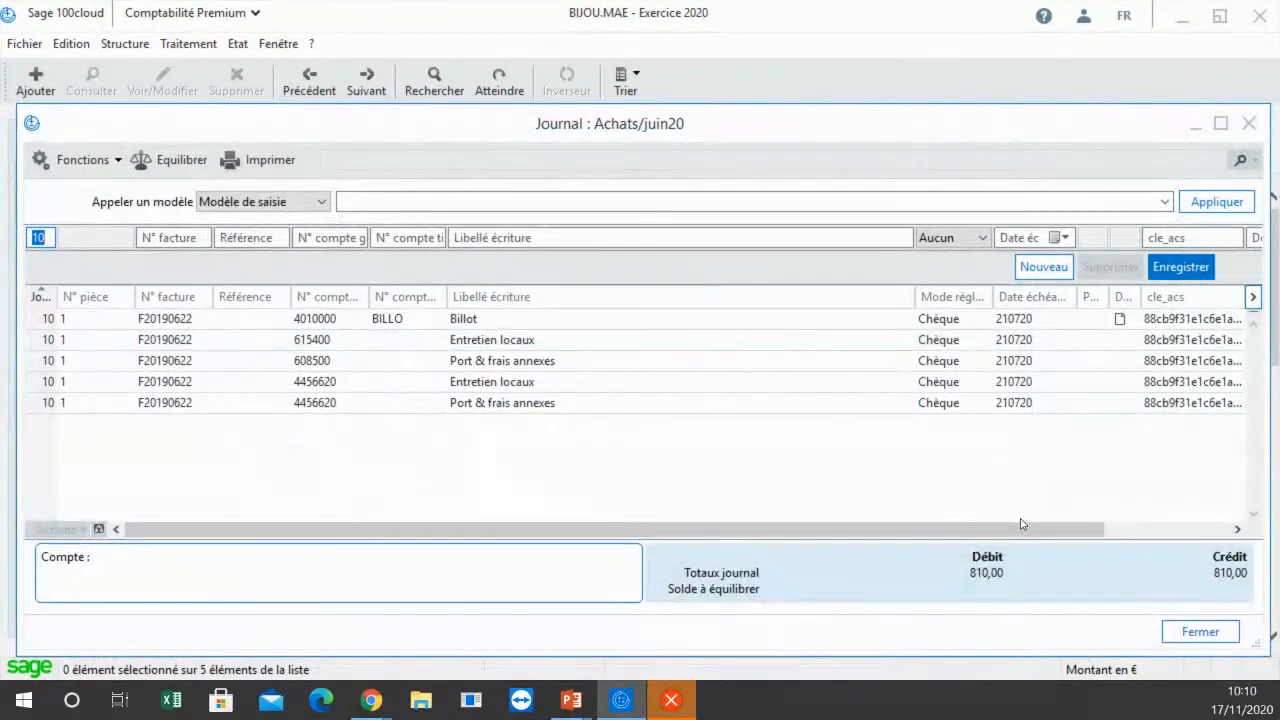
Step: Narrow the journal's cle_acs column and view the document attached to the Billot supplier entry on account 4010000
drag(1021, 524, 1147, 526)
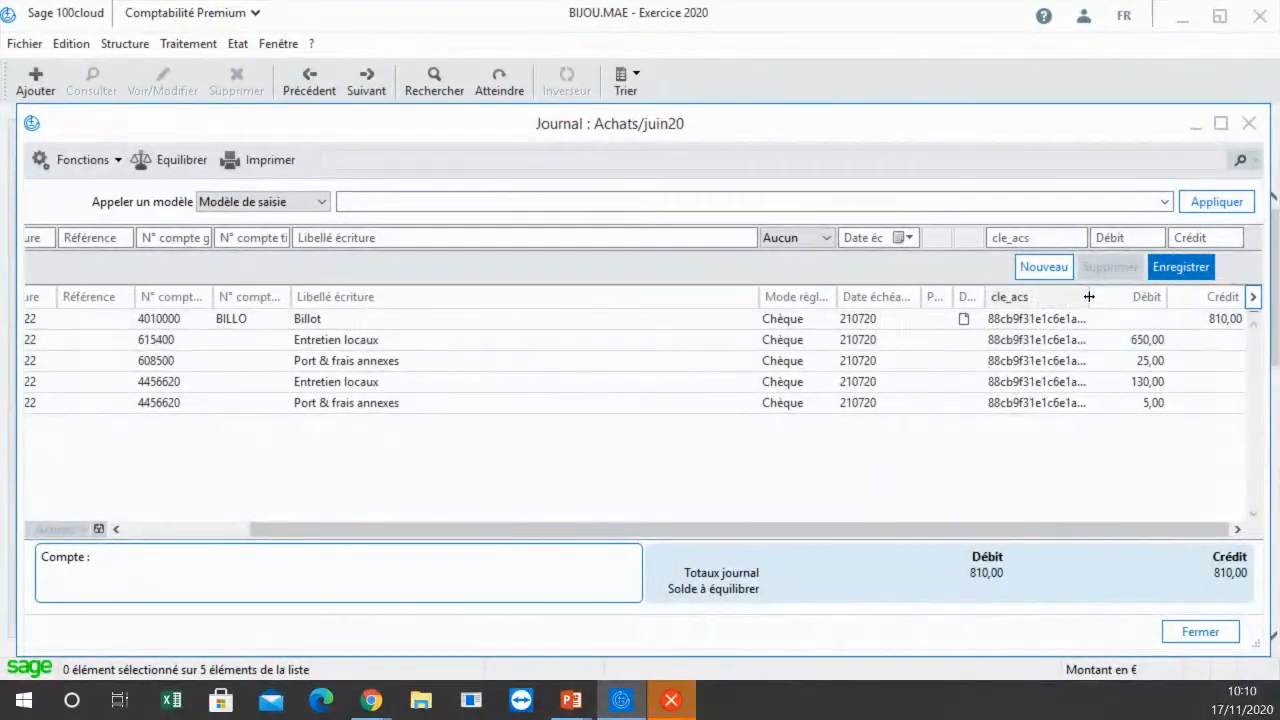
drag(1088, 296, 1118, 296)
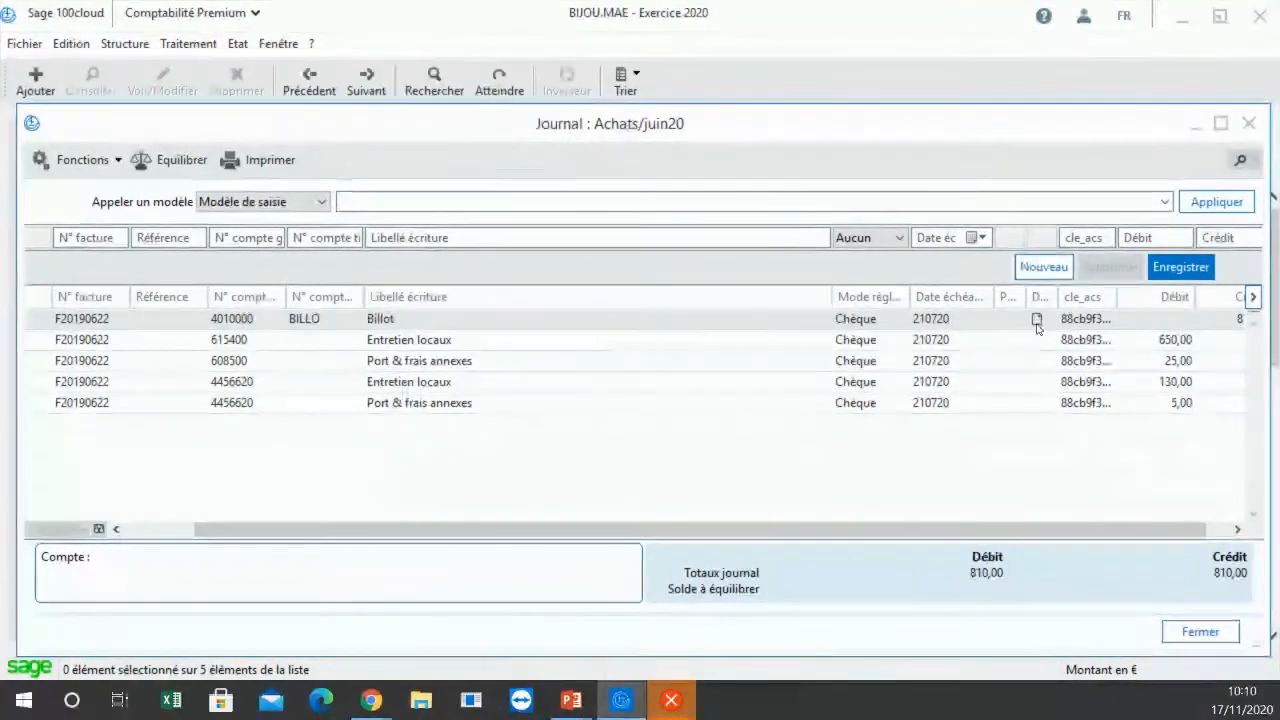
click(170, 318)
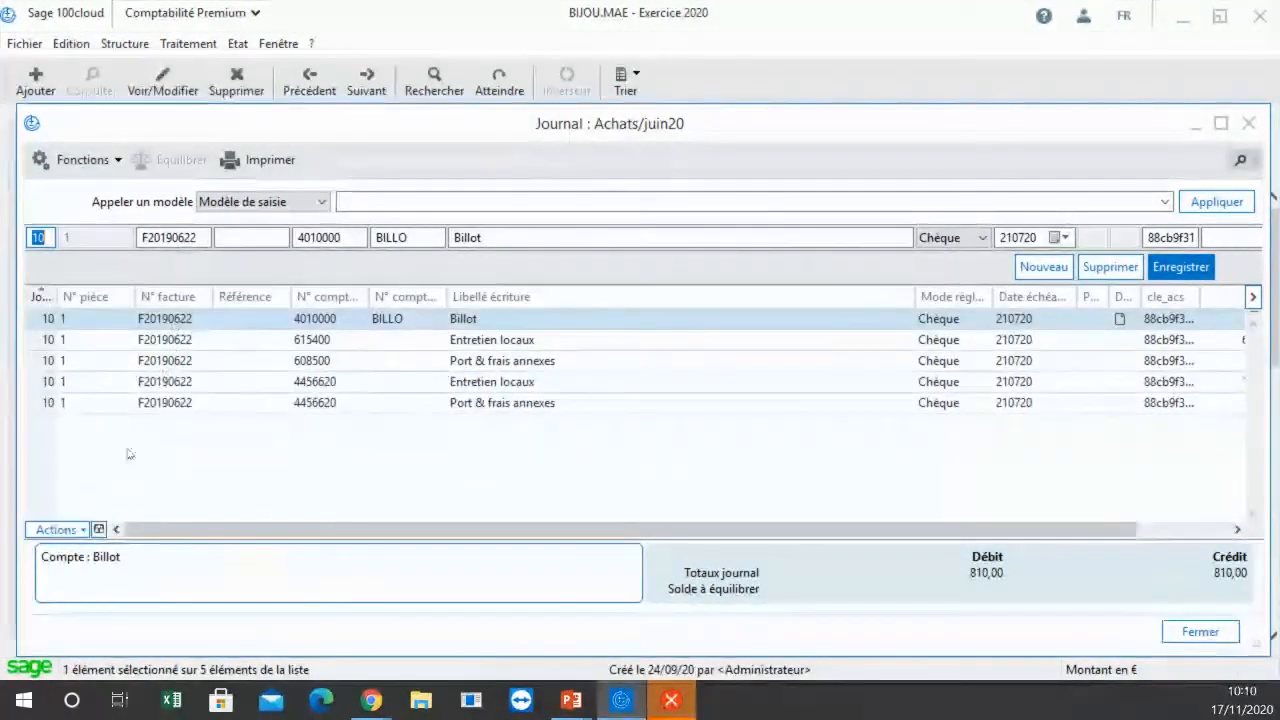
click(84, 531)
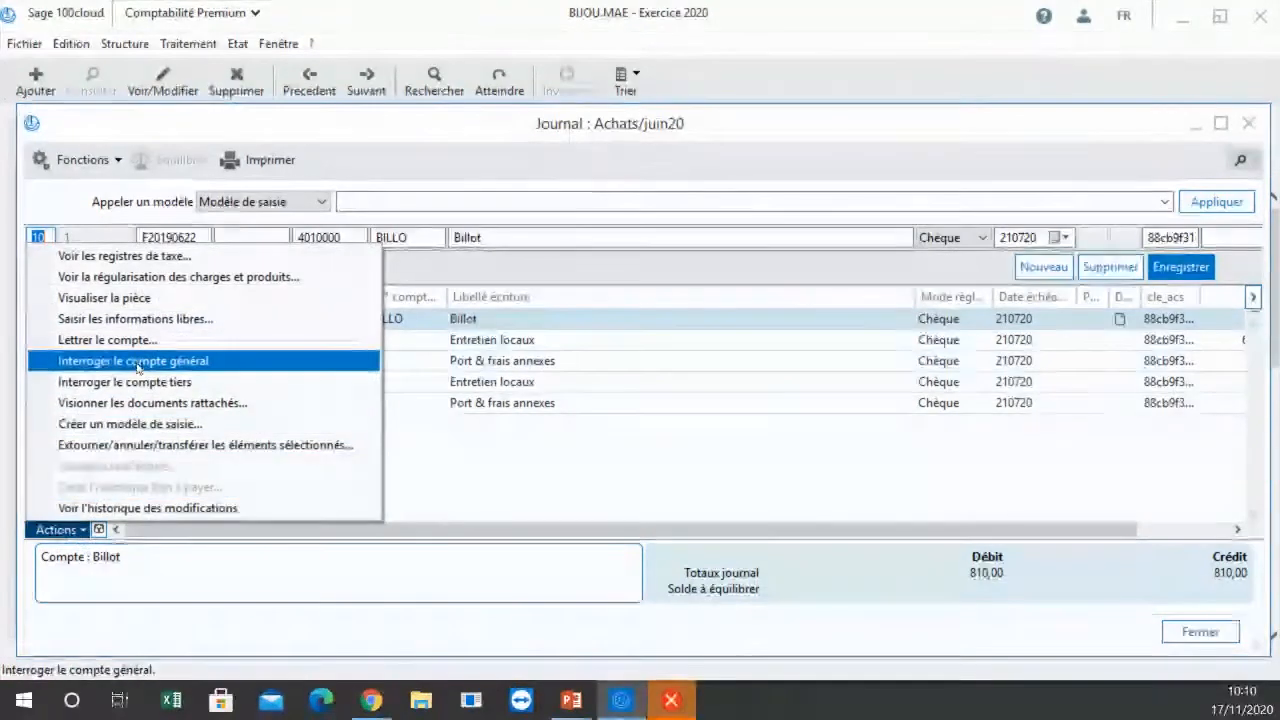
click(155, 404)
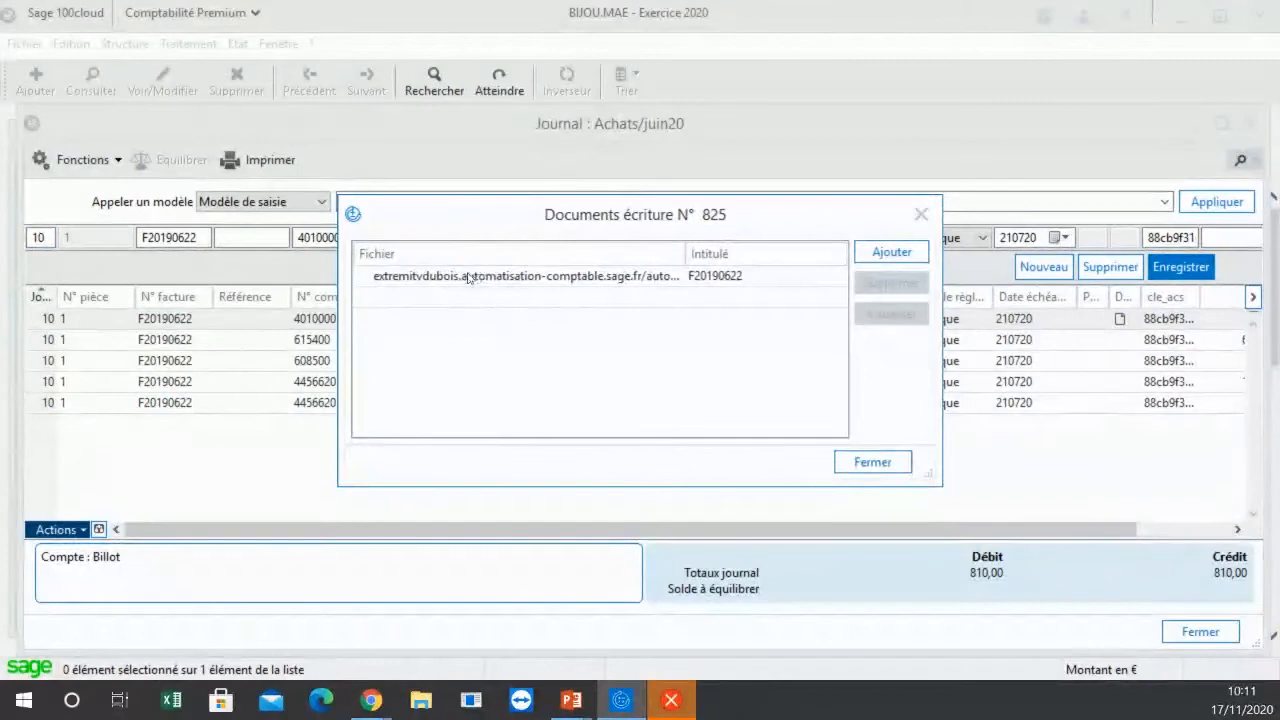
click(528, 281)
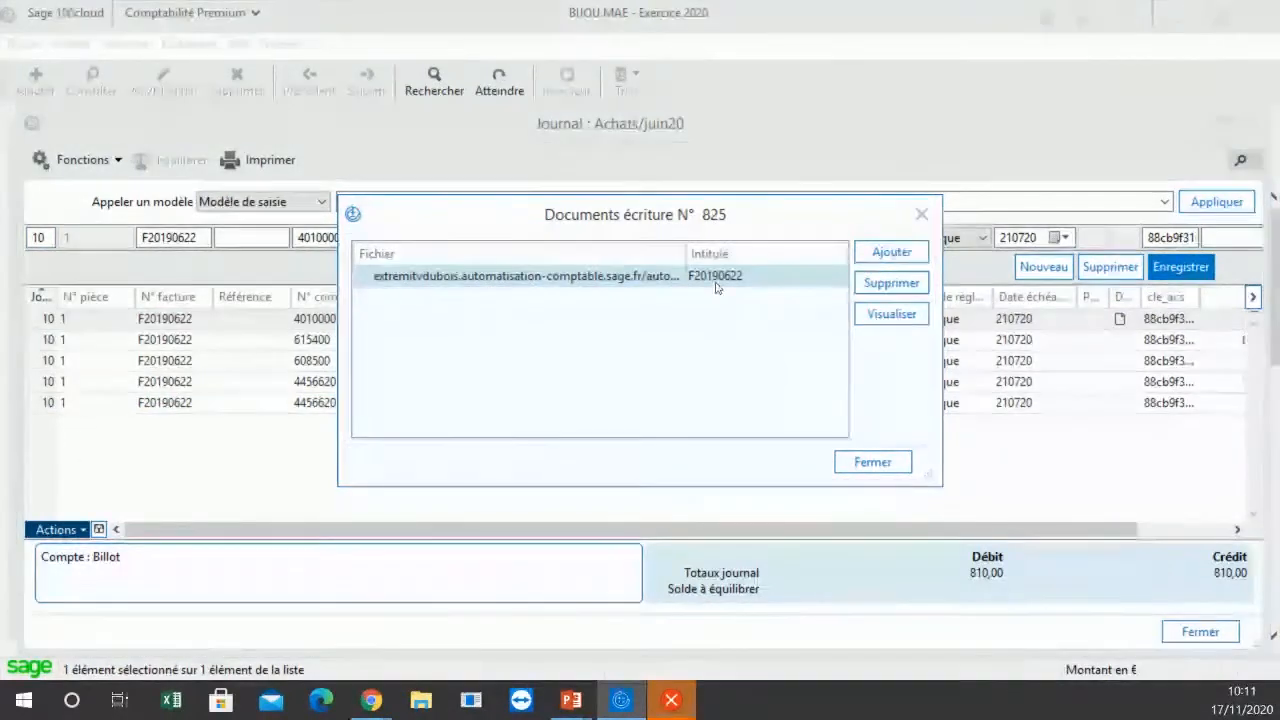
click(891, 314)
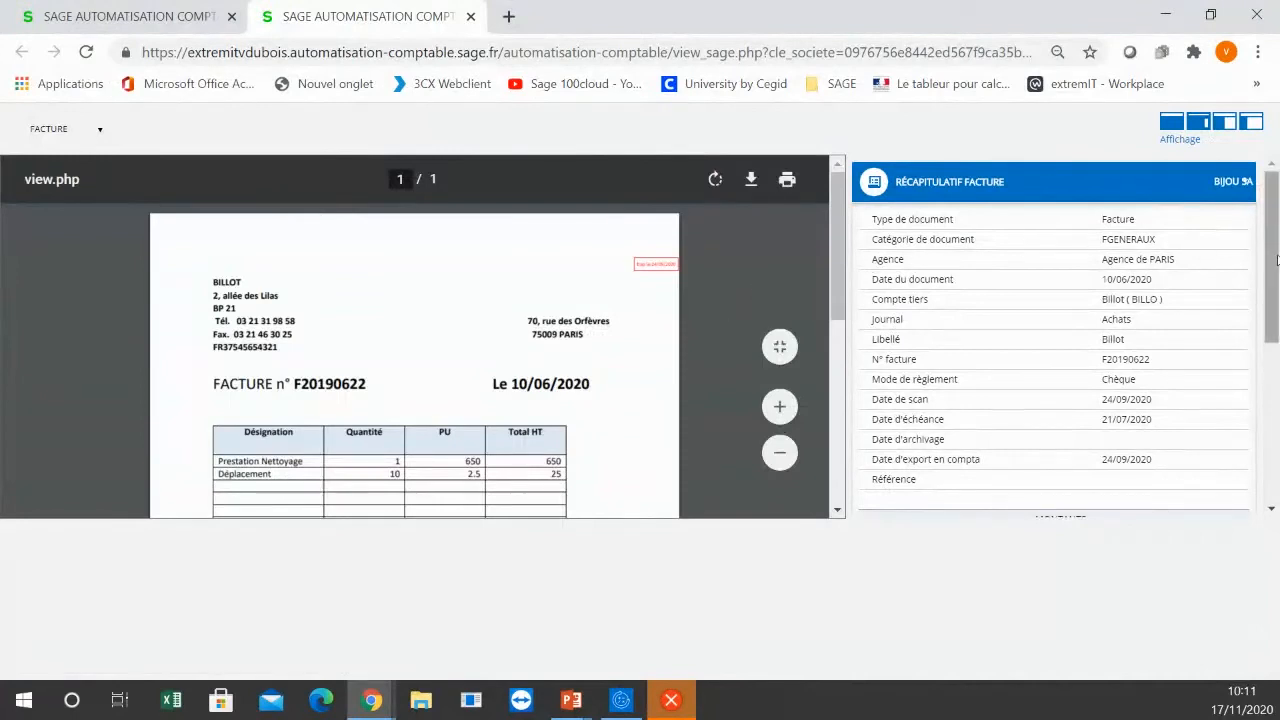
Step: Examine the comments and accounting entries of invoice F20190622, then reopen its invoice summary
drag(1272, 260, 1265, 413)
click(919, 376)
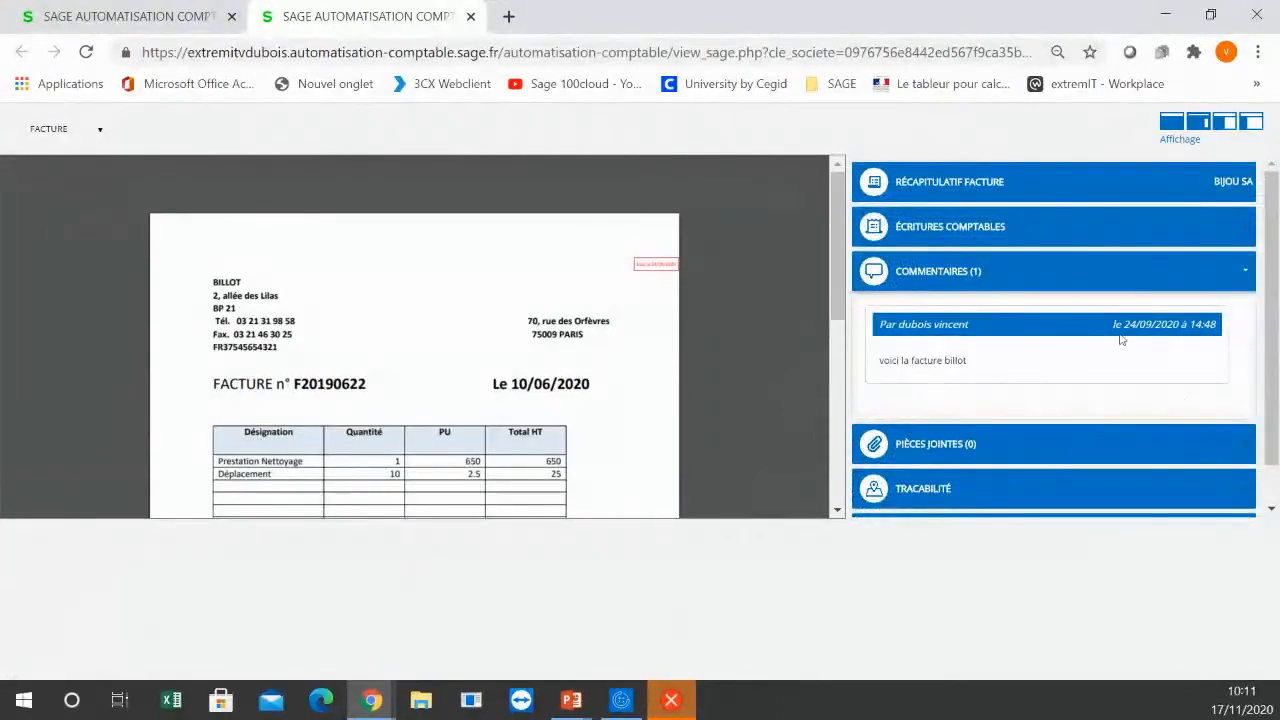
drag(1271, 353, 1277, 438)
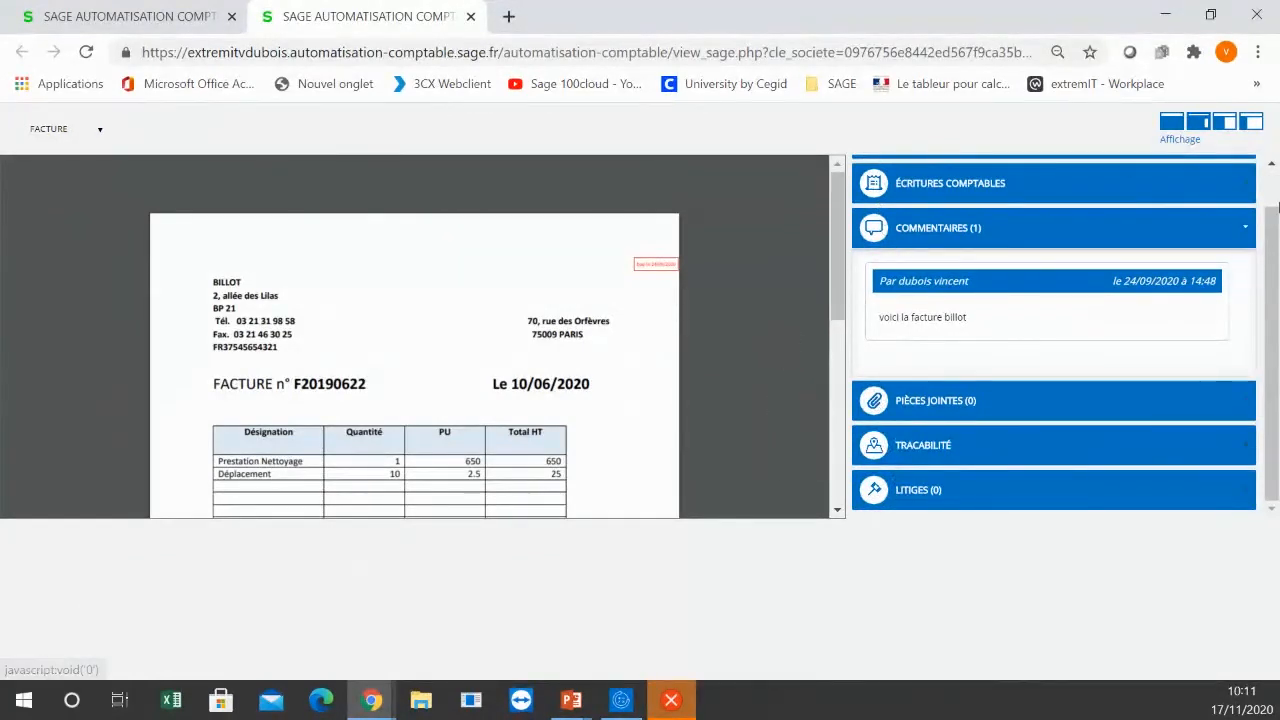
click(1066, 183)
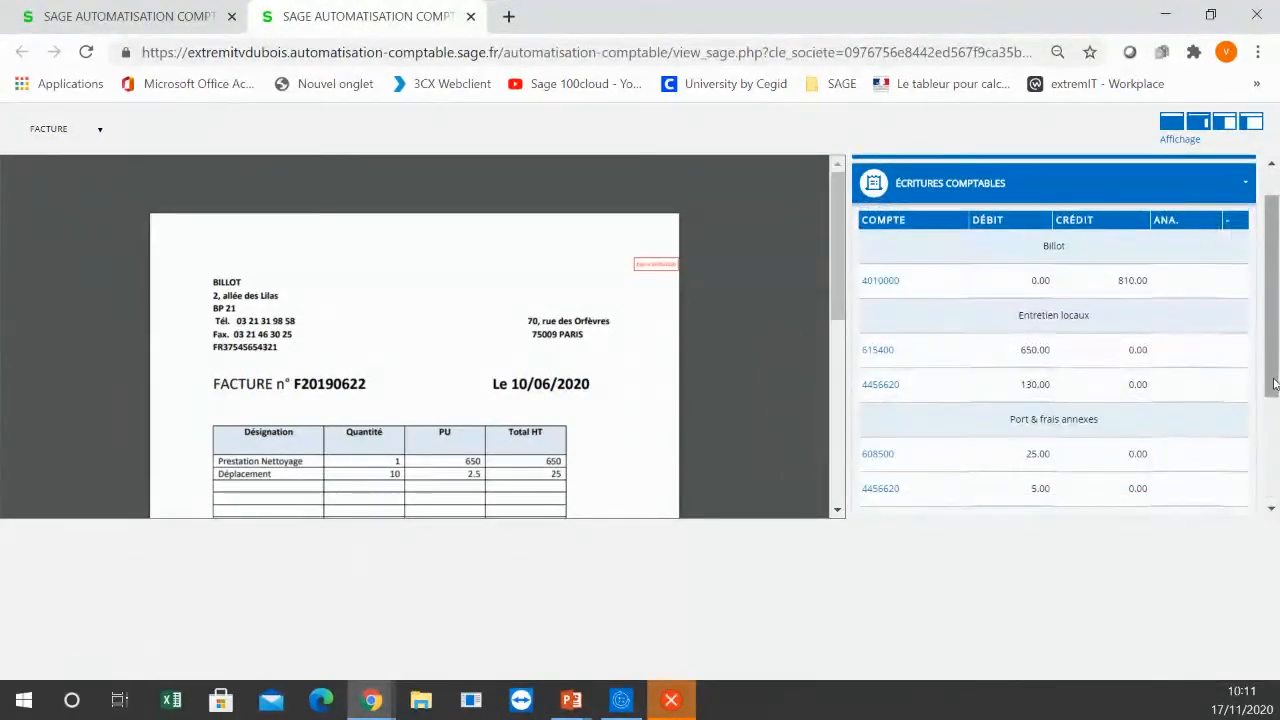
drag(1274, 383, 1270, 301)
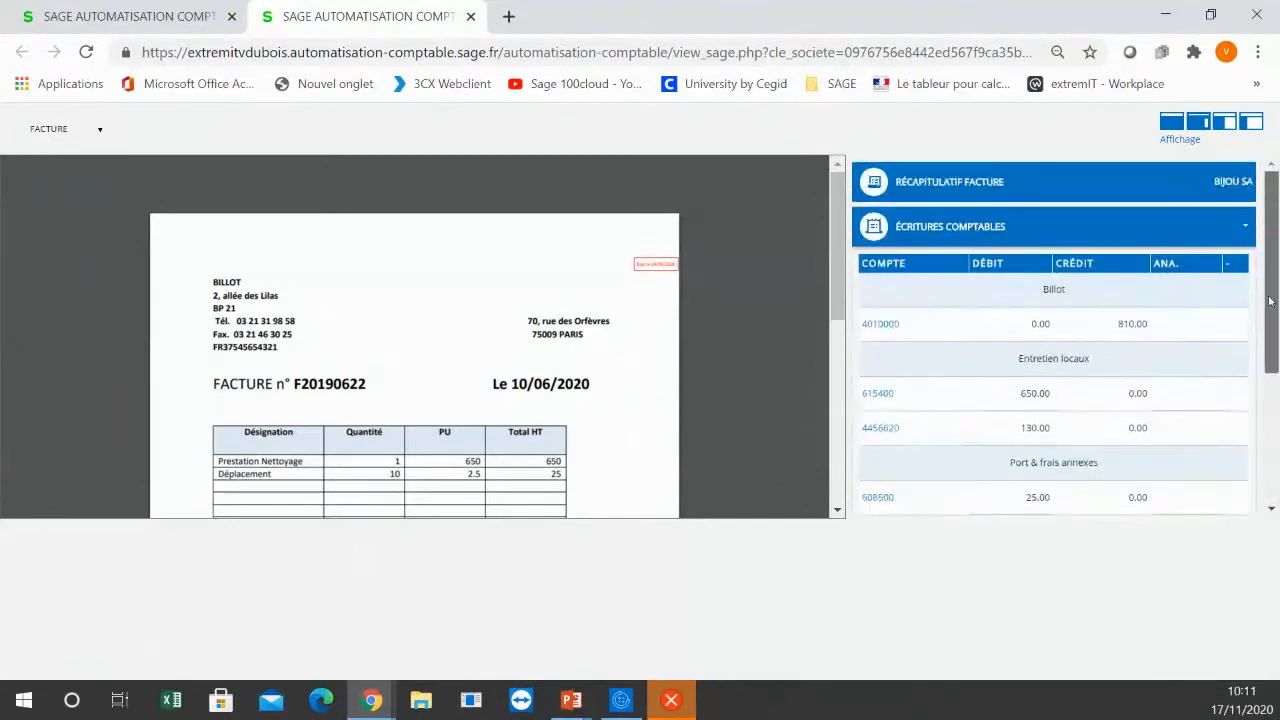
click(920, 183)
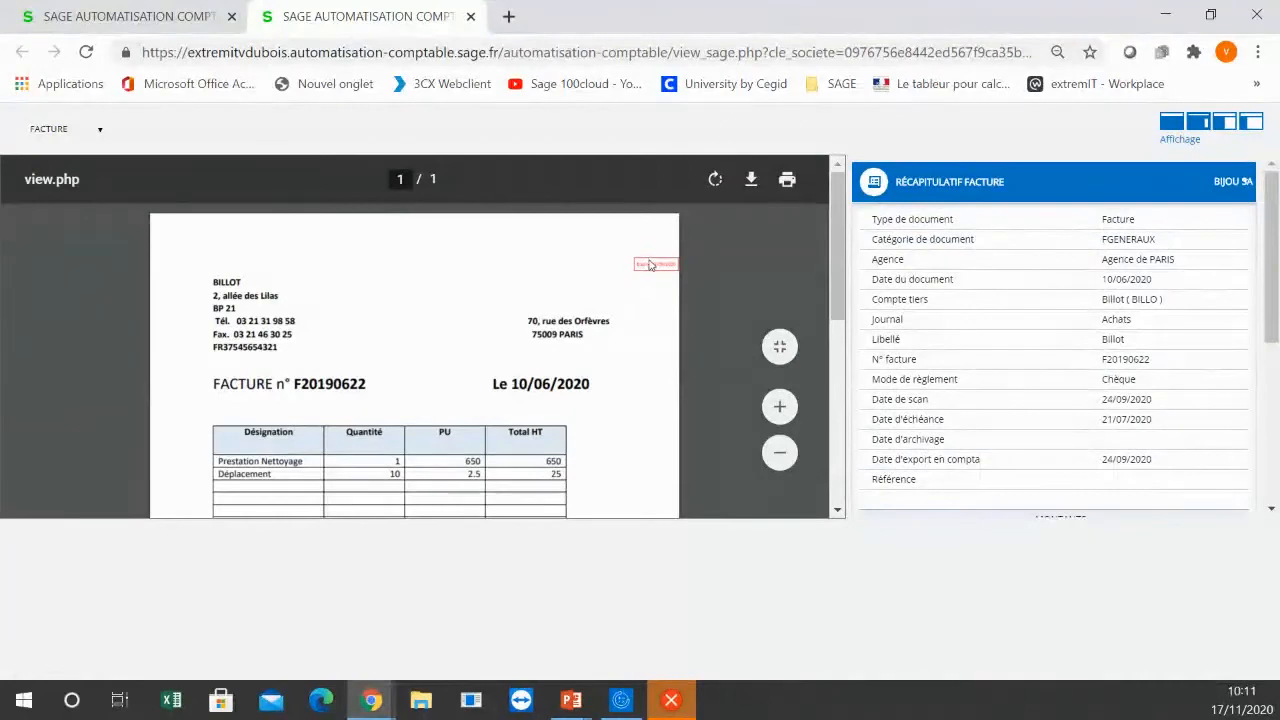
Step: Enlarge the scanned Billot invoice to read its payment approval stamp, then restore the smaller view and close the document
click(780, 407)
click(780, 408)
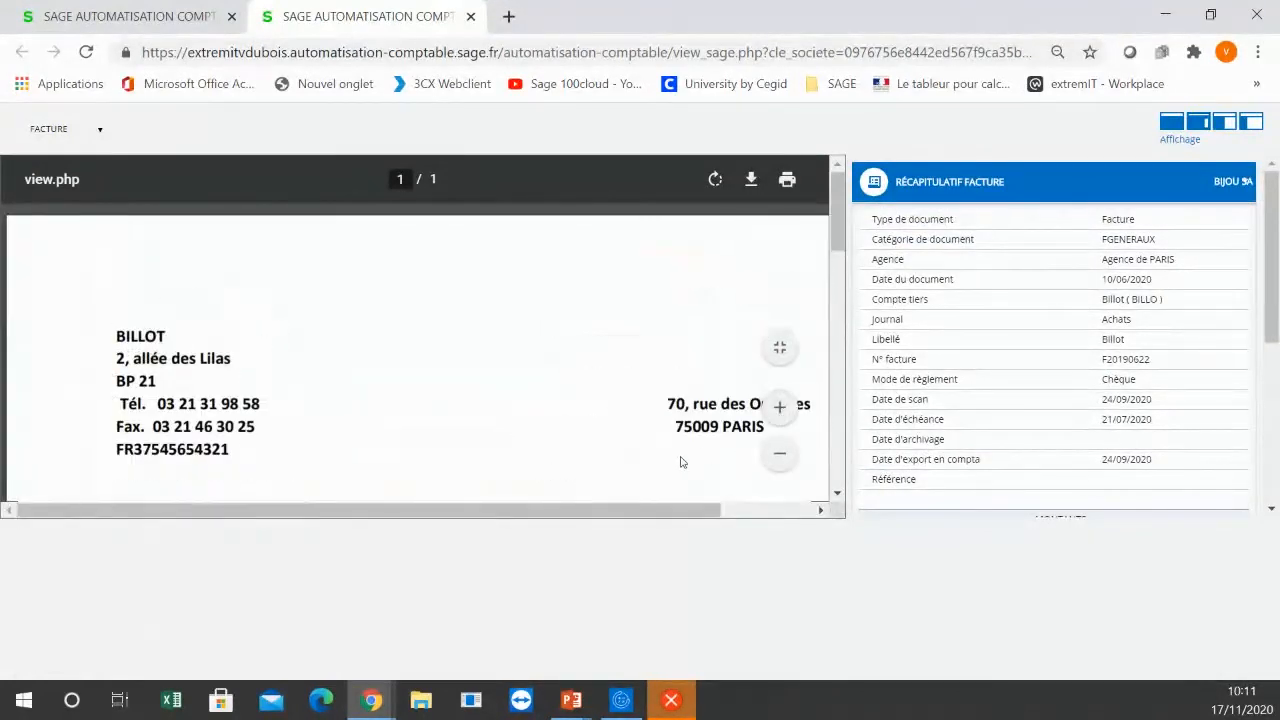
drag(640, 512, 735, 512)
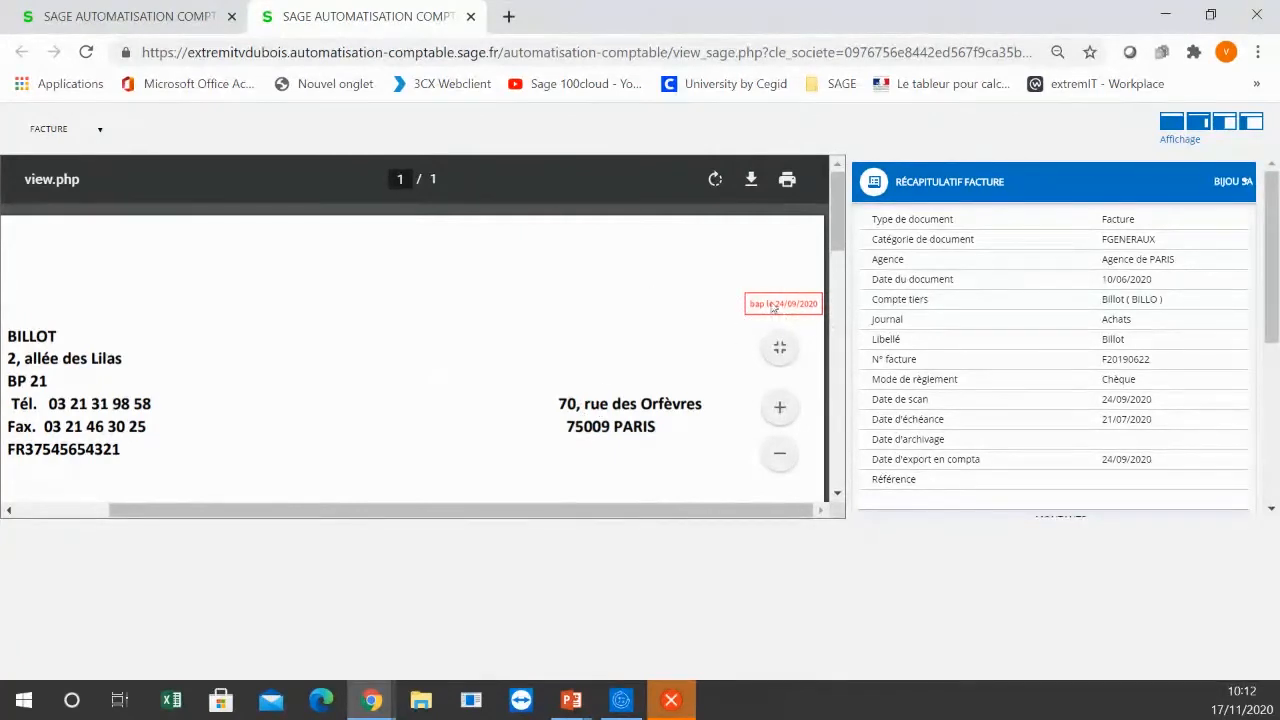
click(777, 458)
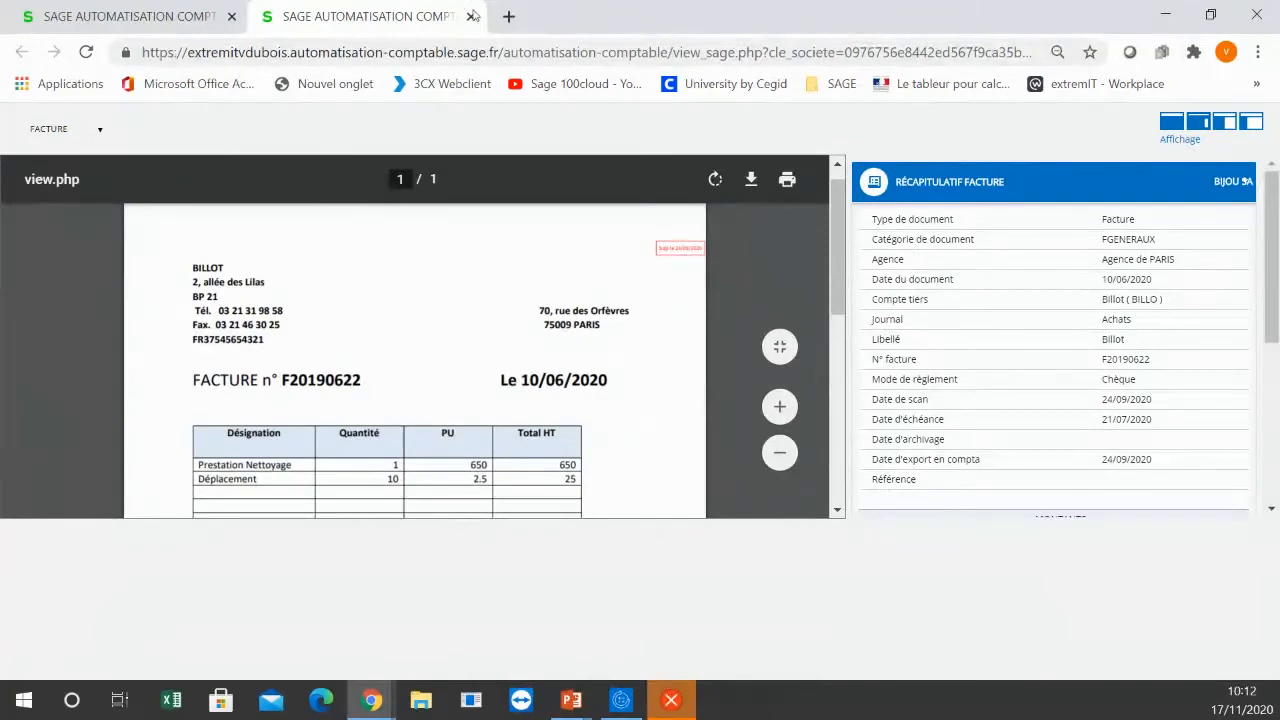
click(471, 16)
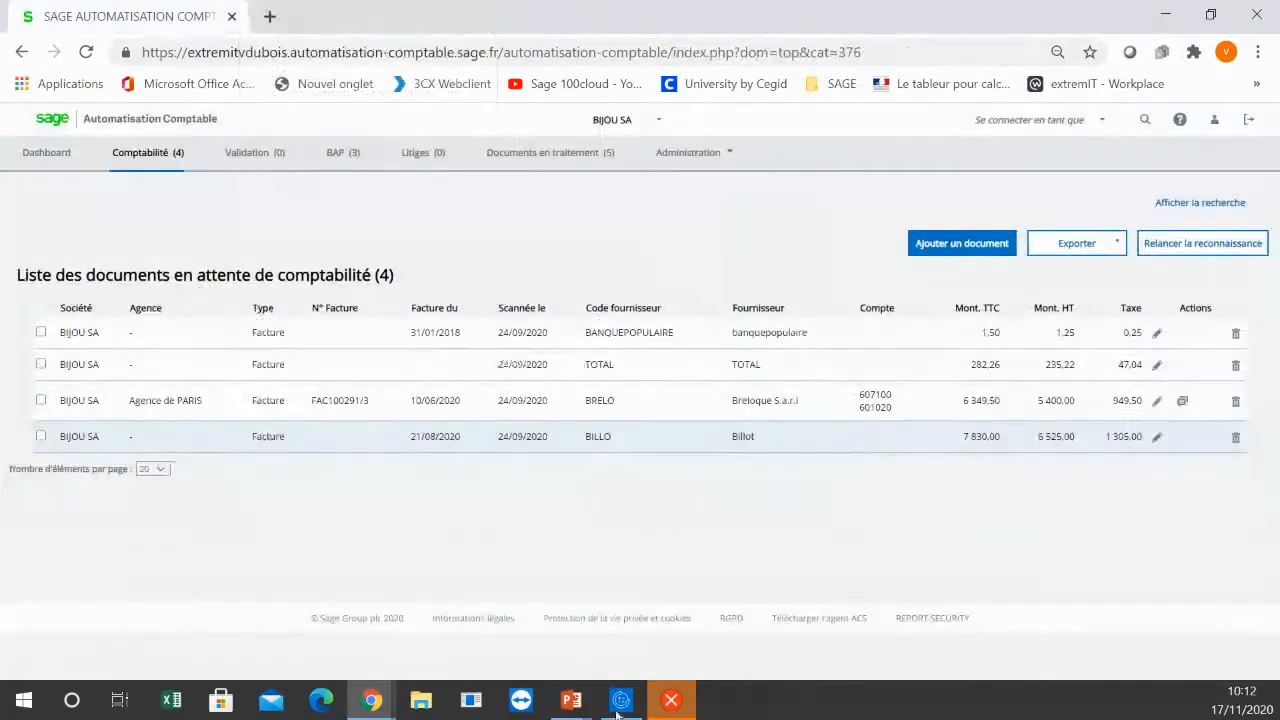
Step: Switch to Sage 100cloud Comptabilité and close the attached documents window and the June 2020 purchases journal
click(621, 700)
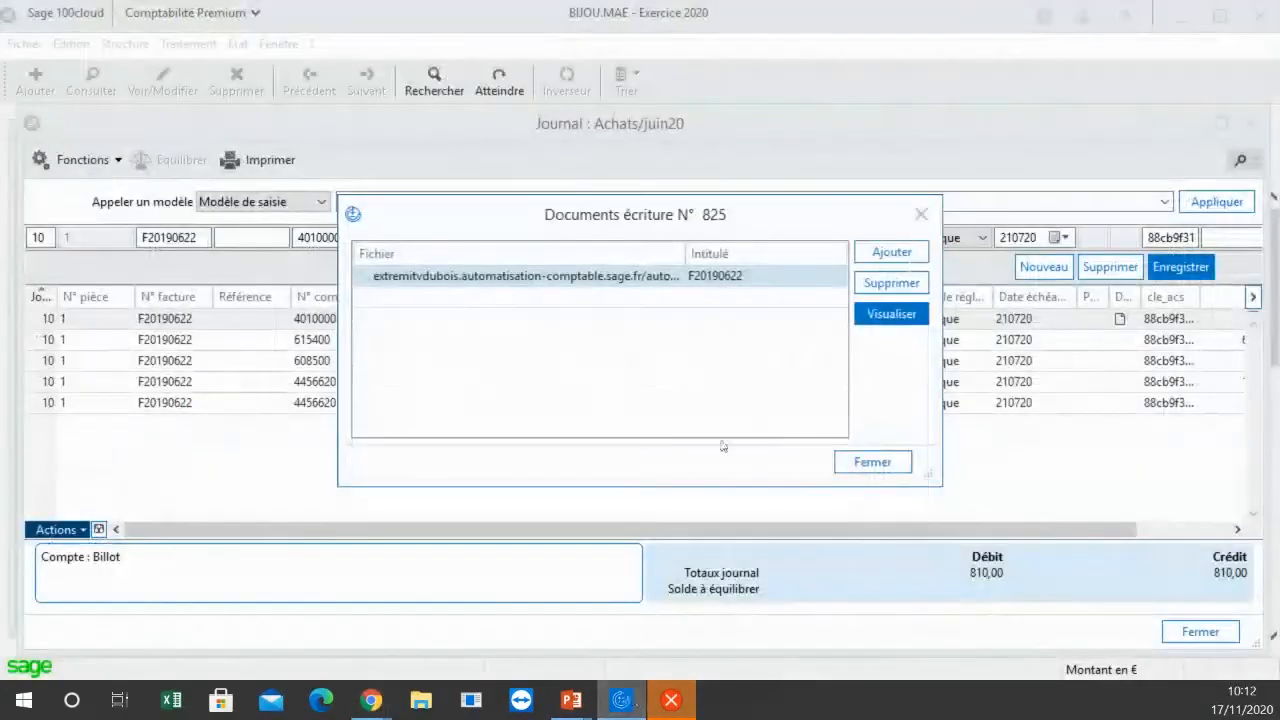
click(866, 462)
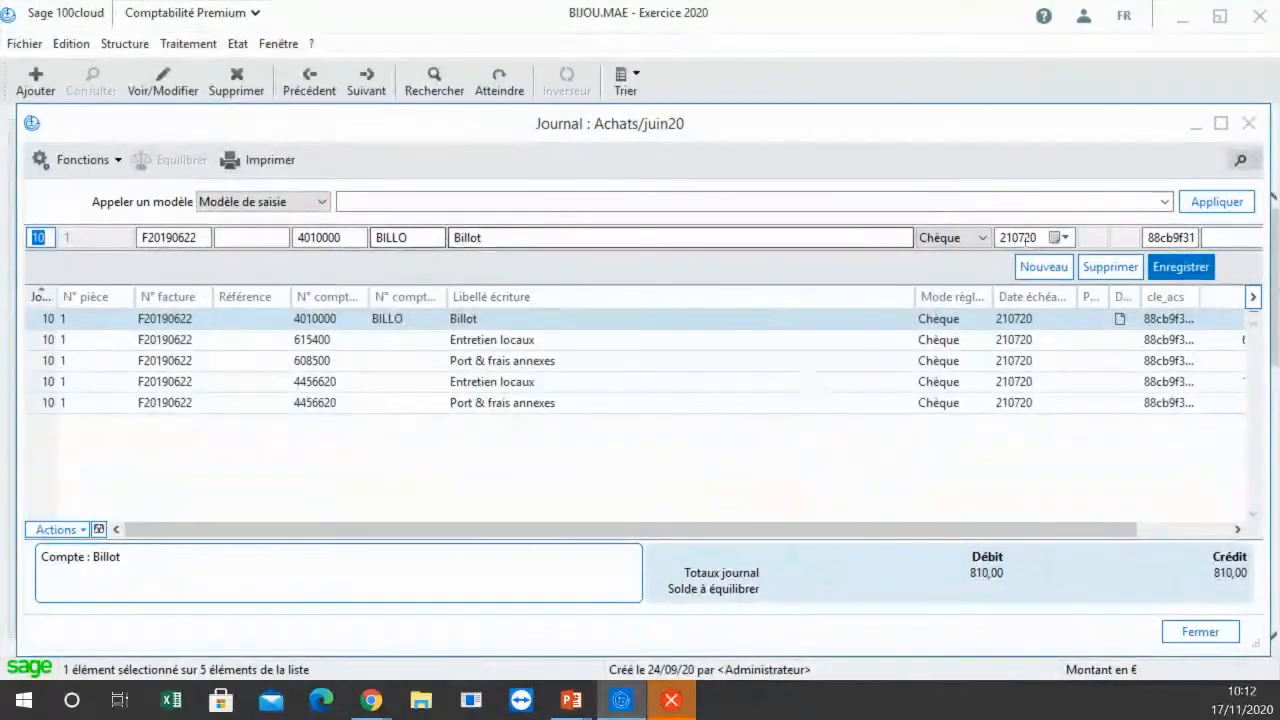
click(1249, 122)
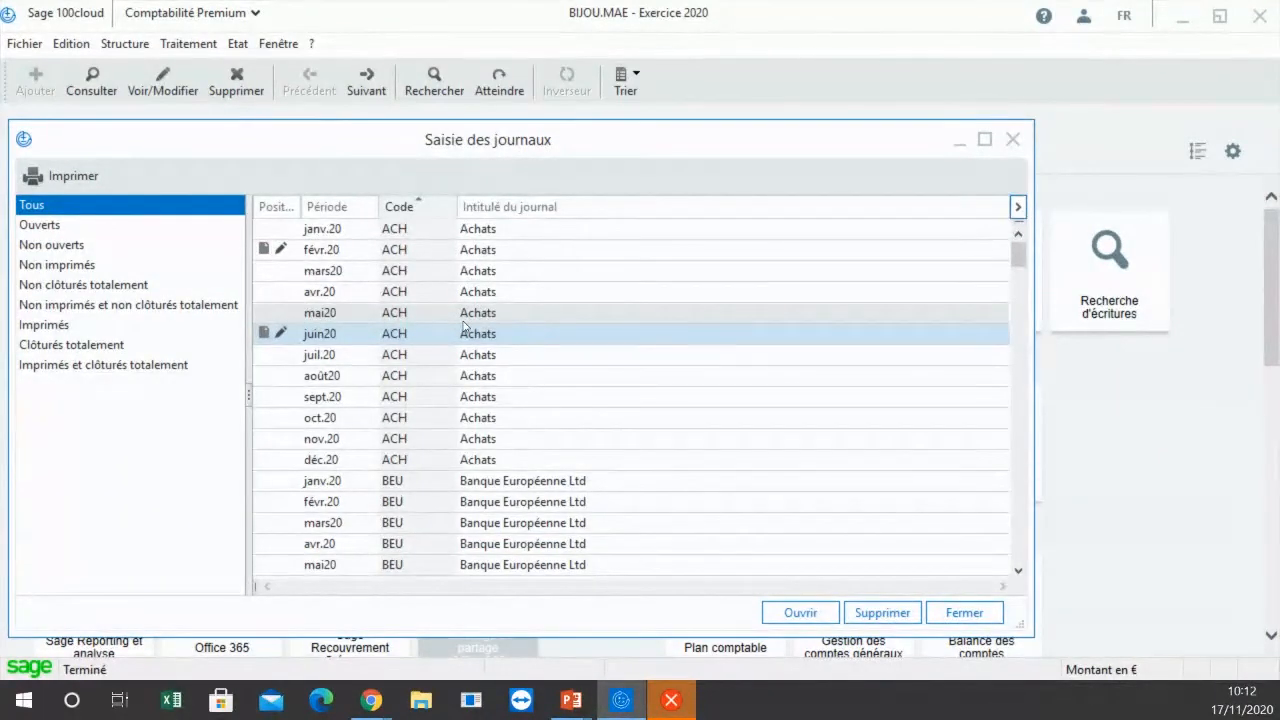
mouse_move(621, 700)
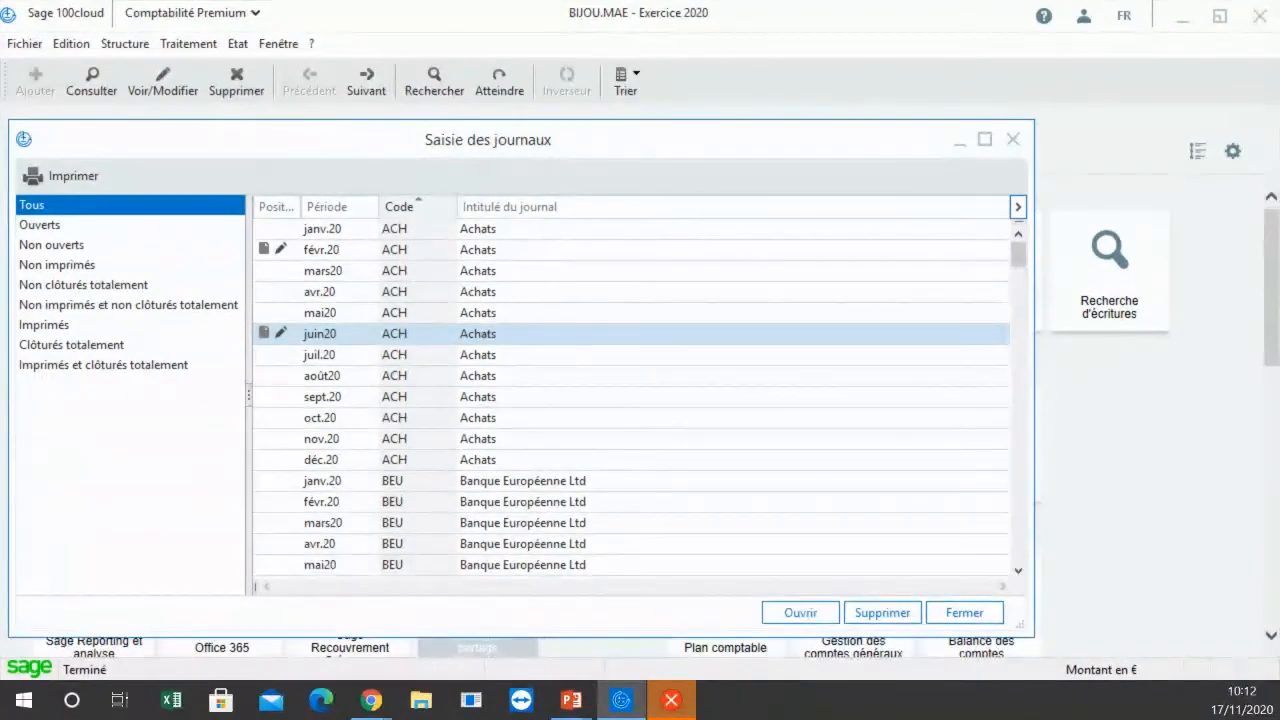
key(super+d)
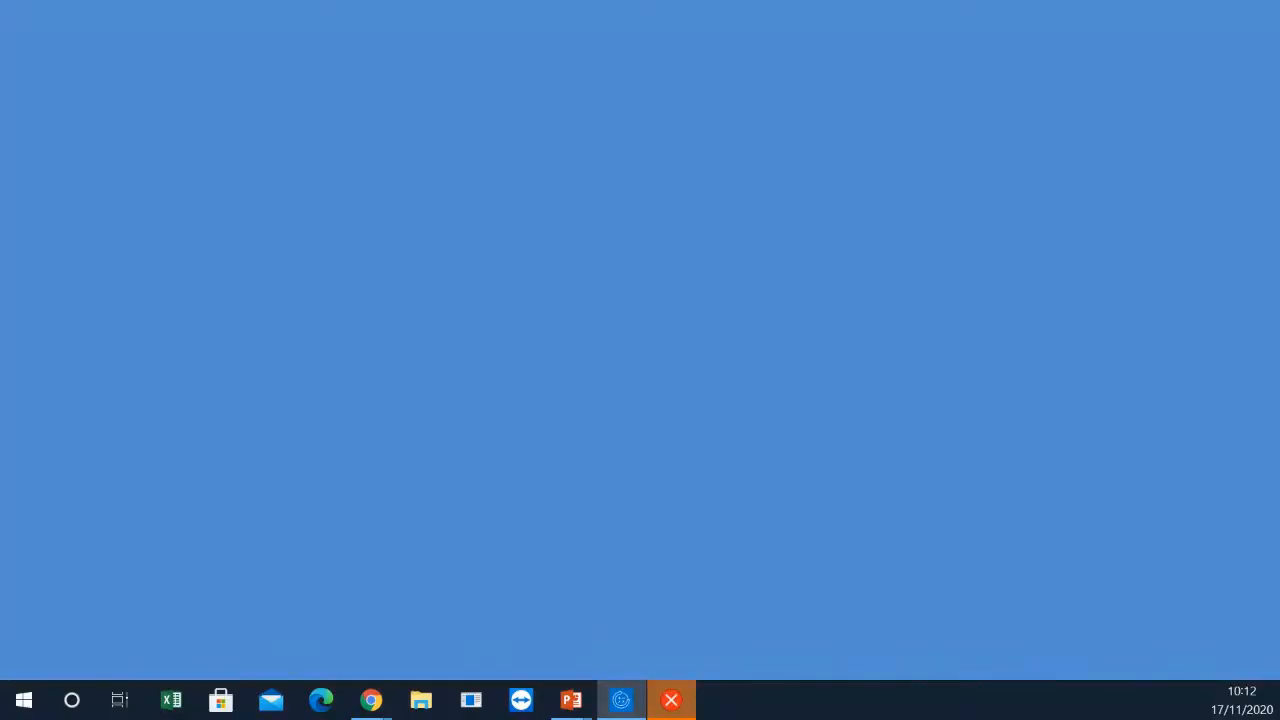
key(super+d)
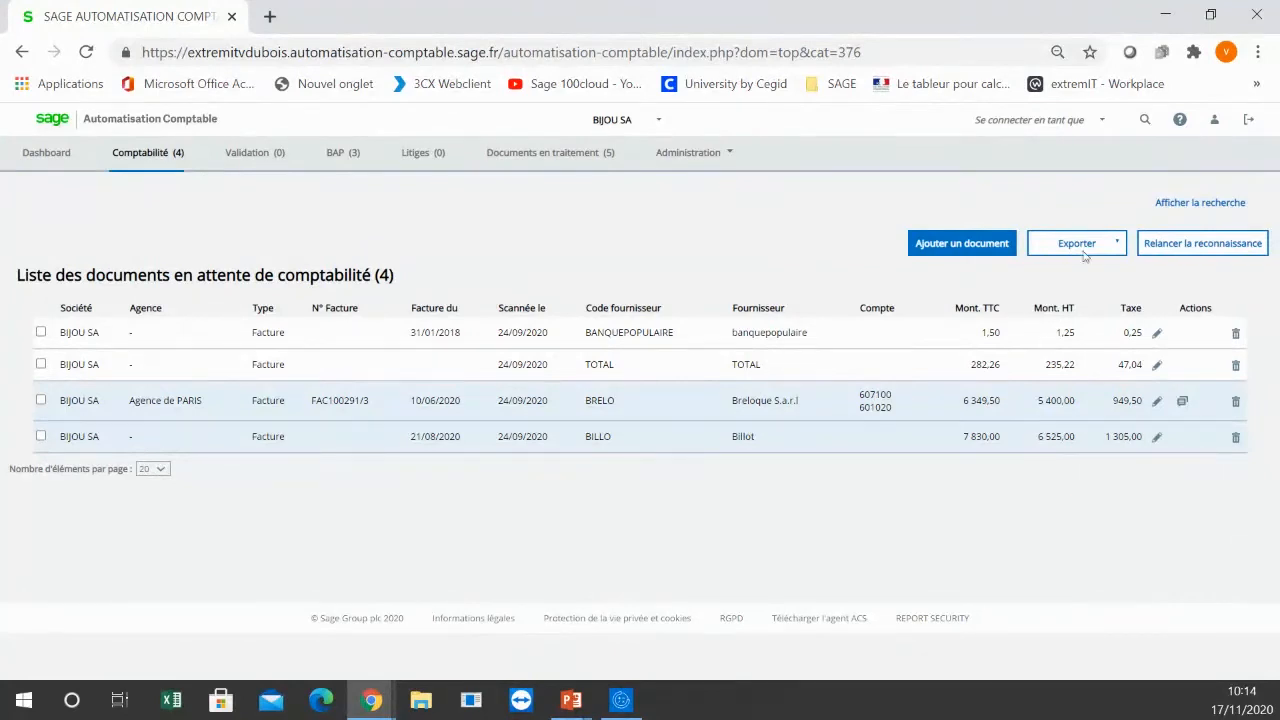
Step: Open the document search in Sage Automatisation Comptable and search for documents whose content includes "nettoyage"
click(1148, 120)
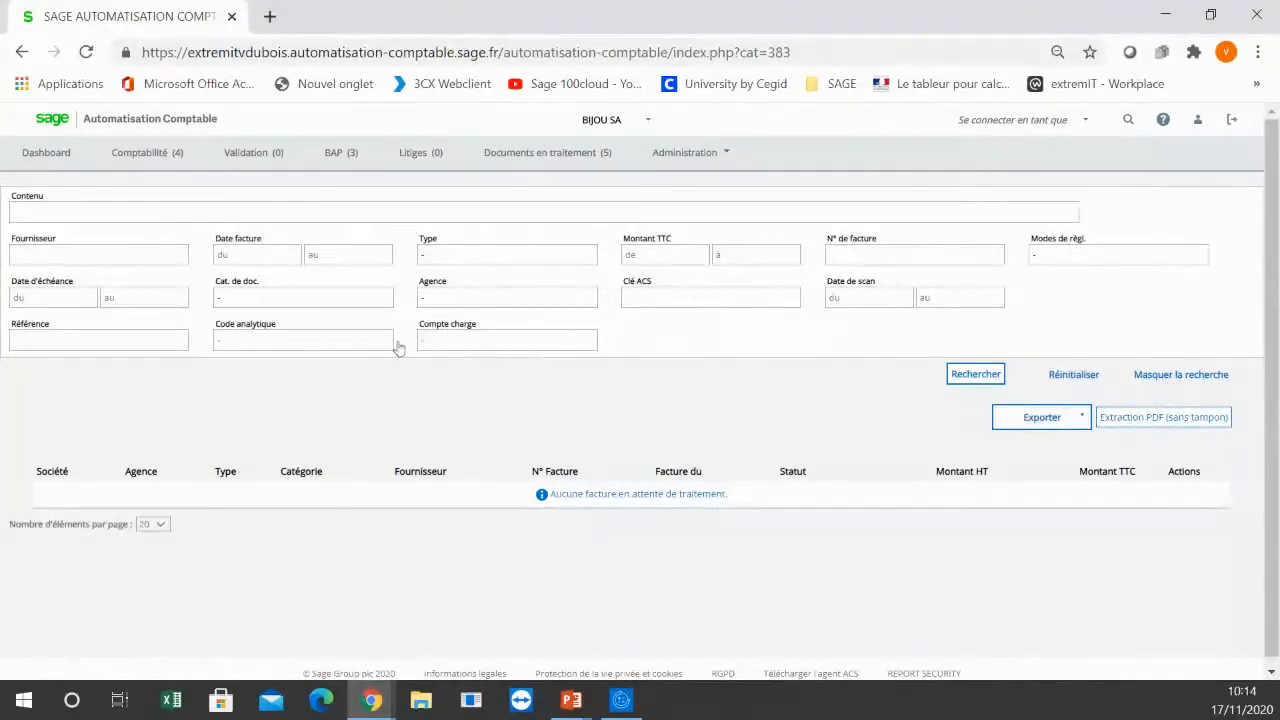
click(80, 209)
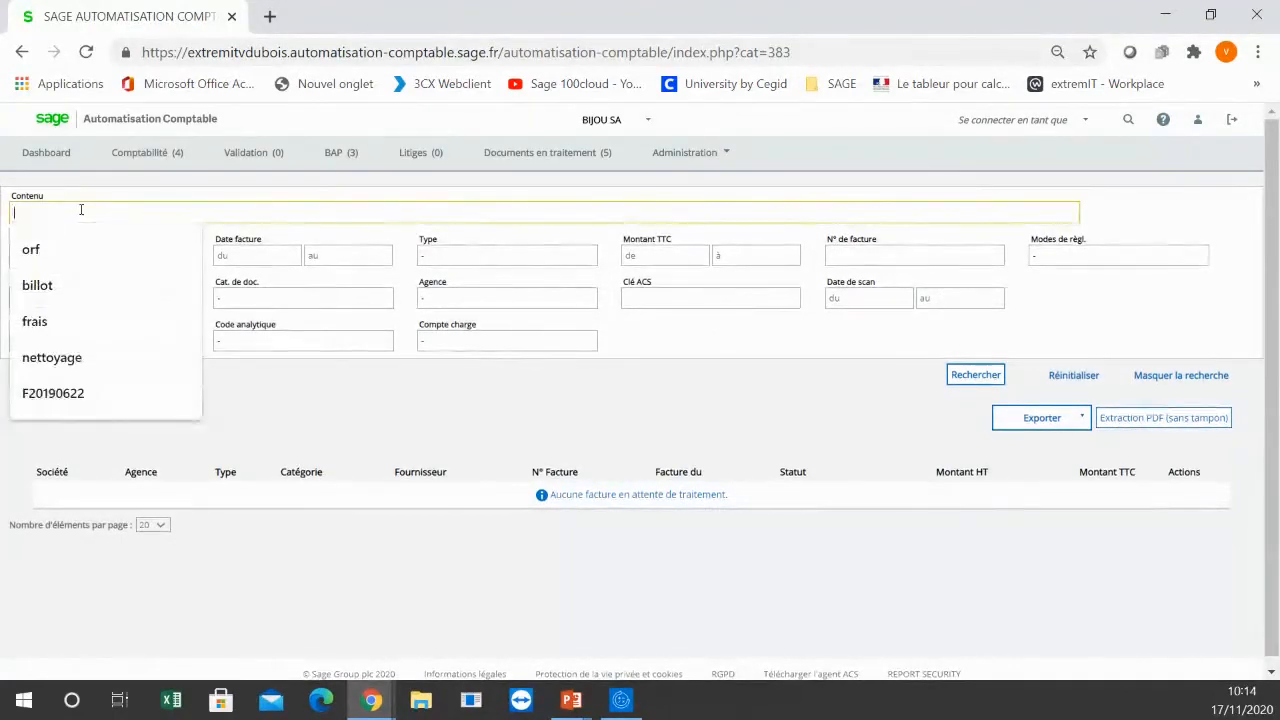
text(nettoy)
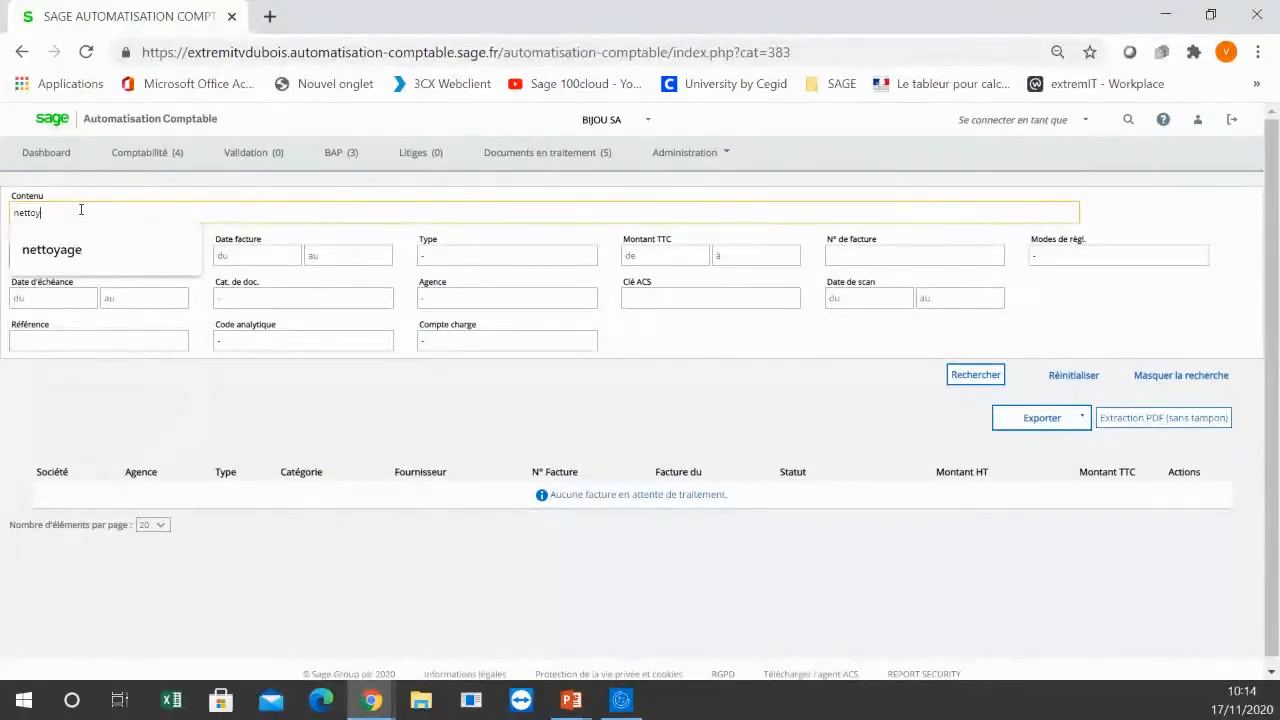
key(Down)
click(70, 249)
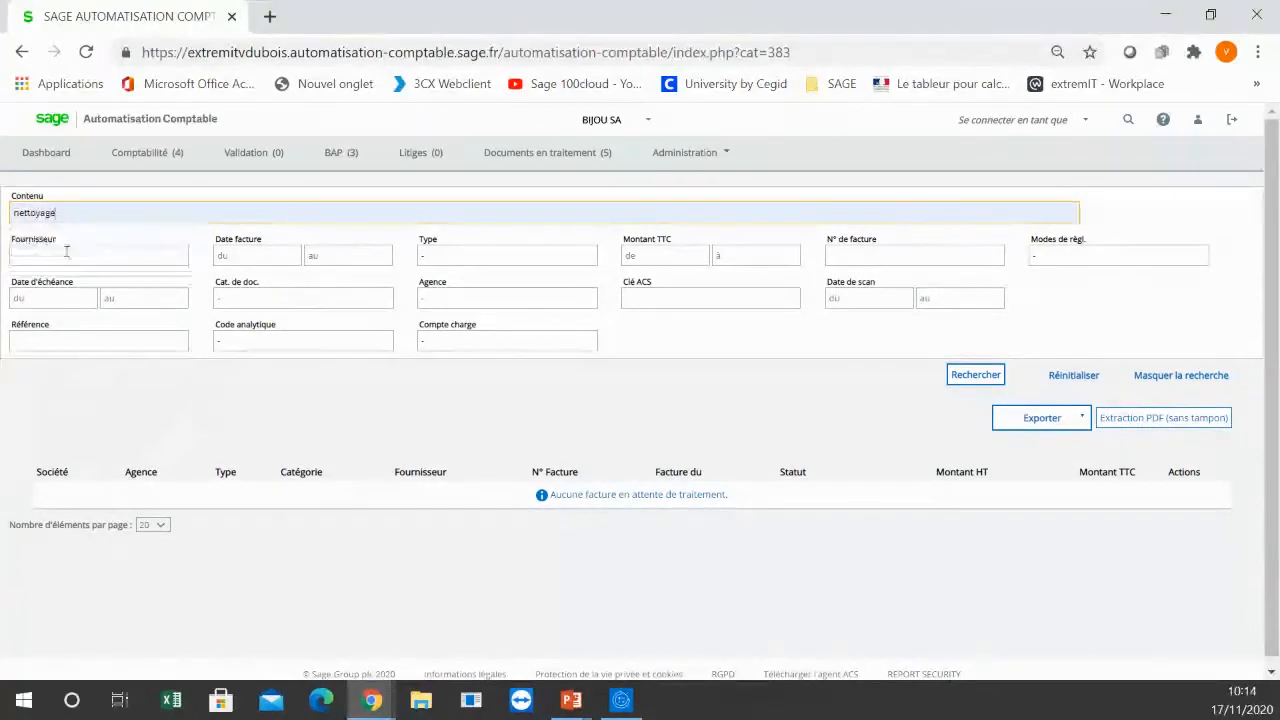
click(976, 376)
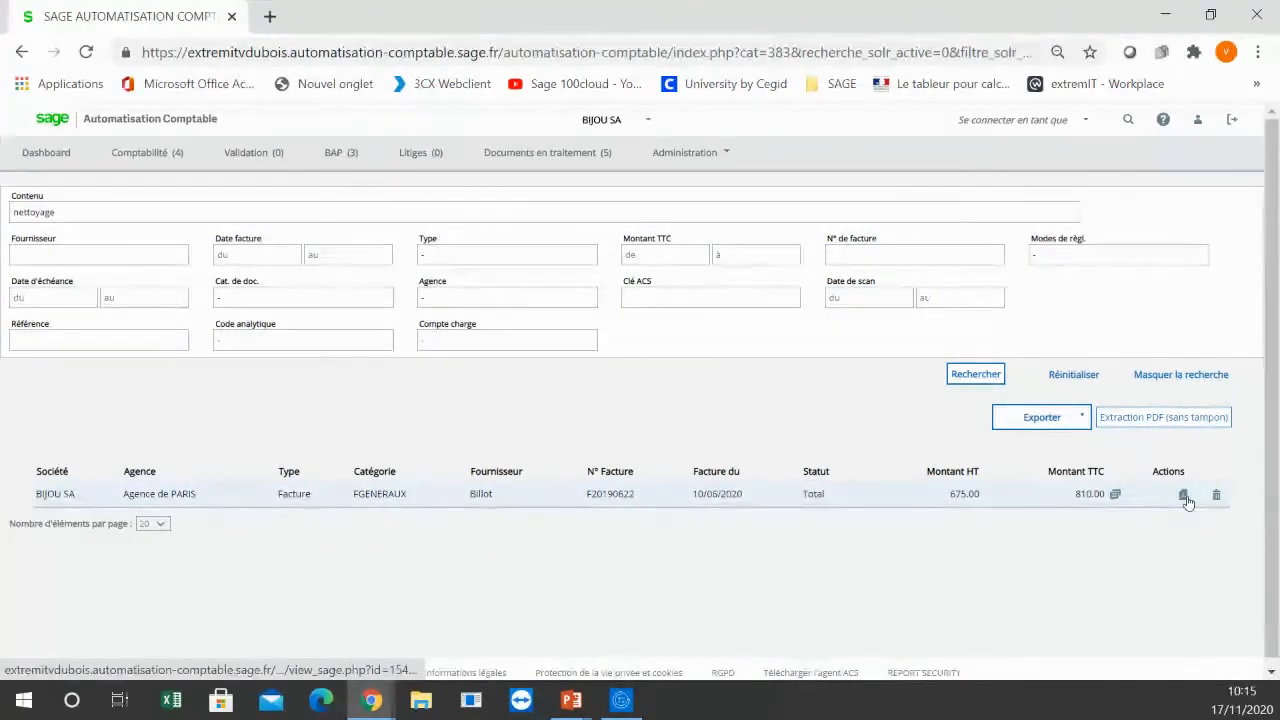
Step: Show the export options for the search results, view the Billot invoice F20190622 and close it
click(1083, 419)
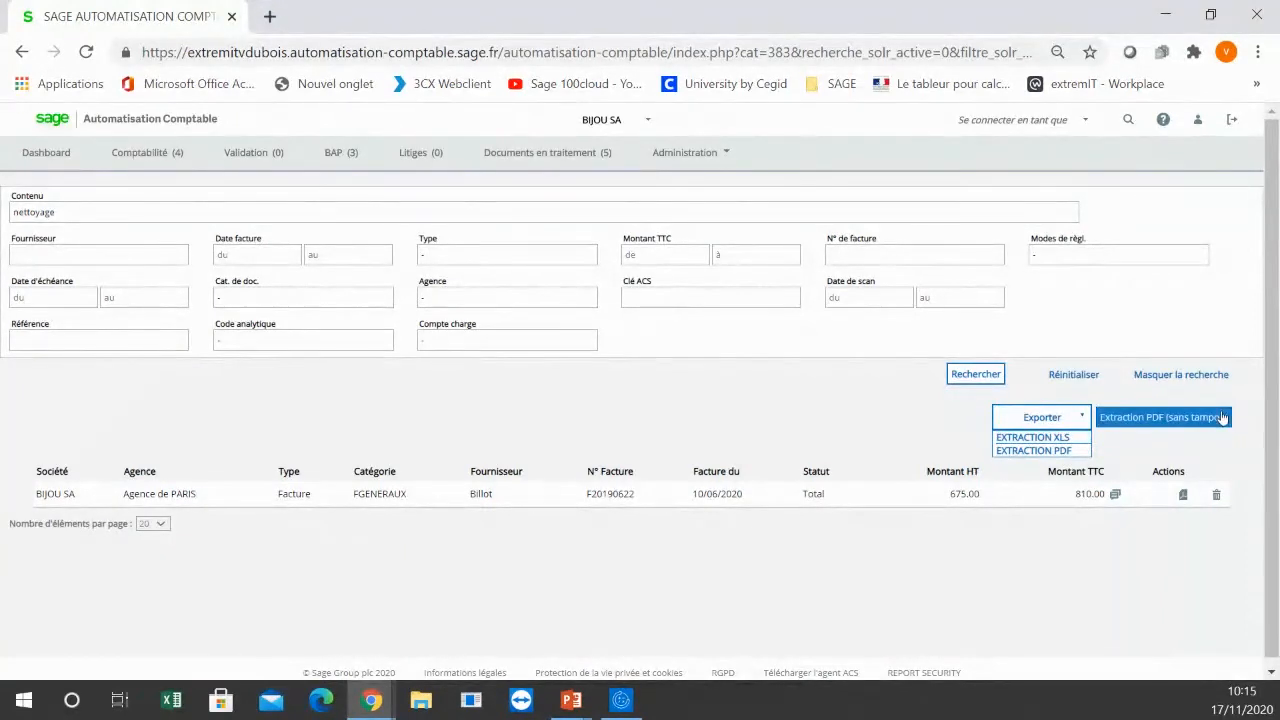
click(1184, 496)
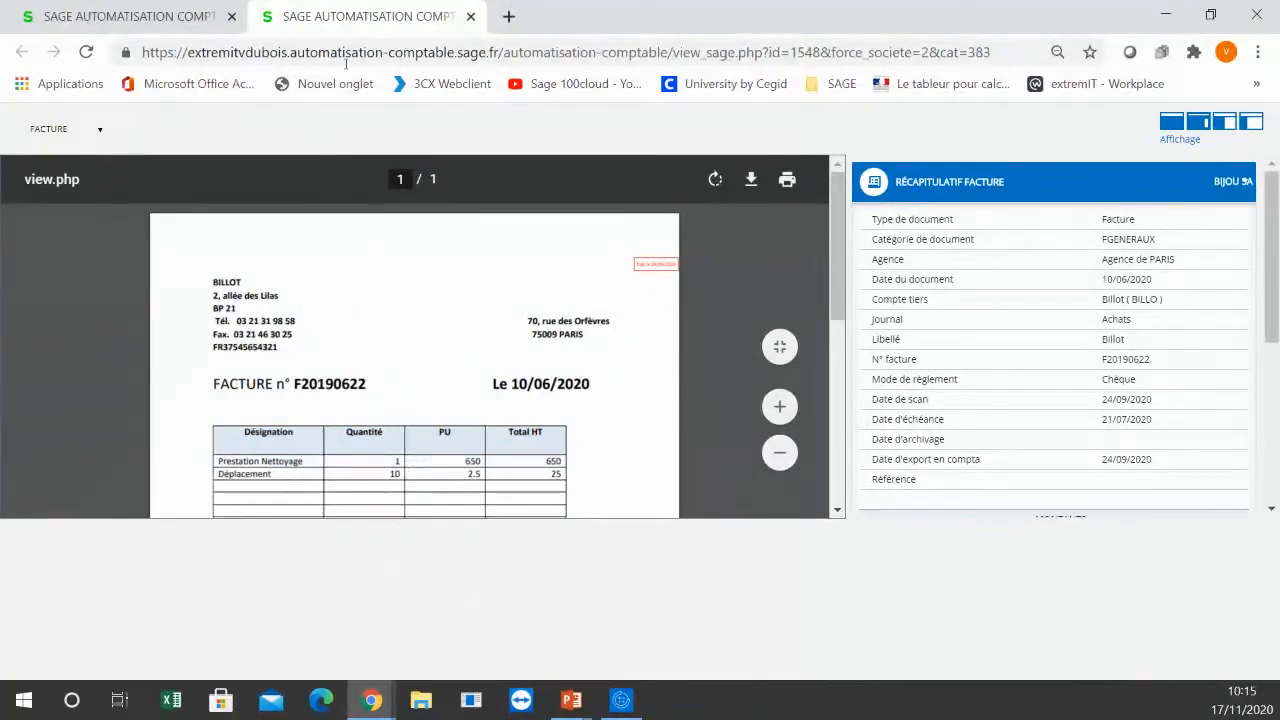
click(471, 18)
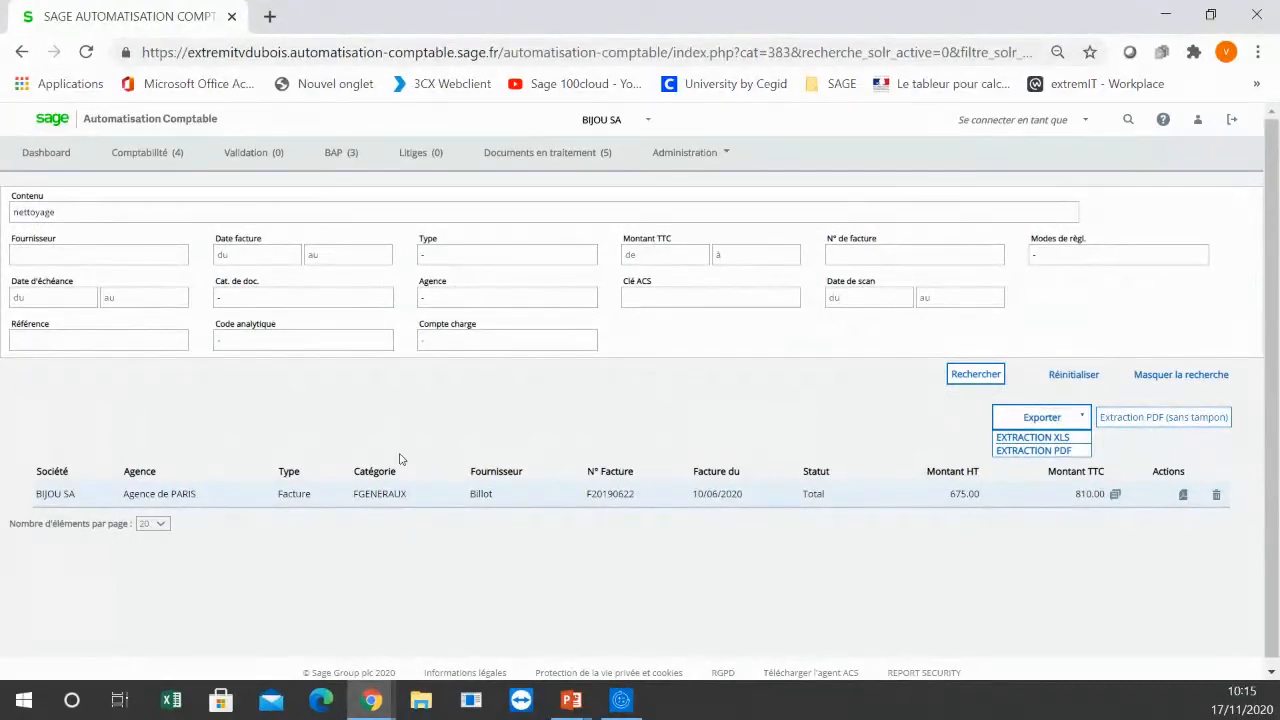
Step: Minimize the browser, switch to the PowerPoint slideshow and advance to the "Les bénéfices" slide
click(1167, 20)
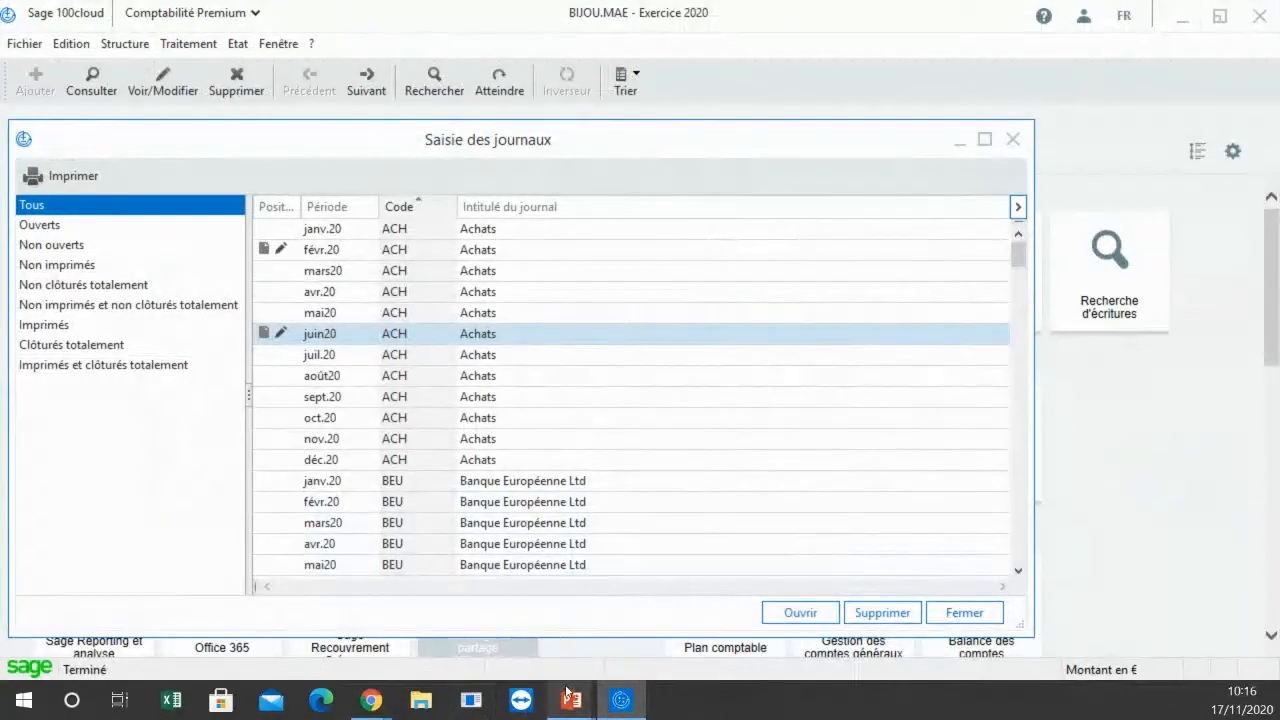
mouse_move(572, 699)
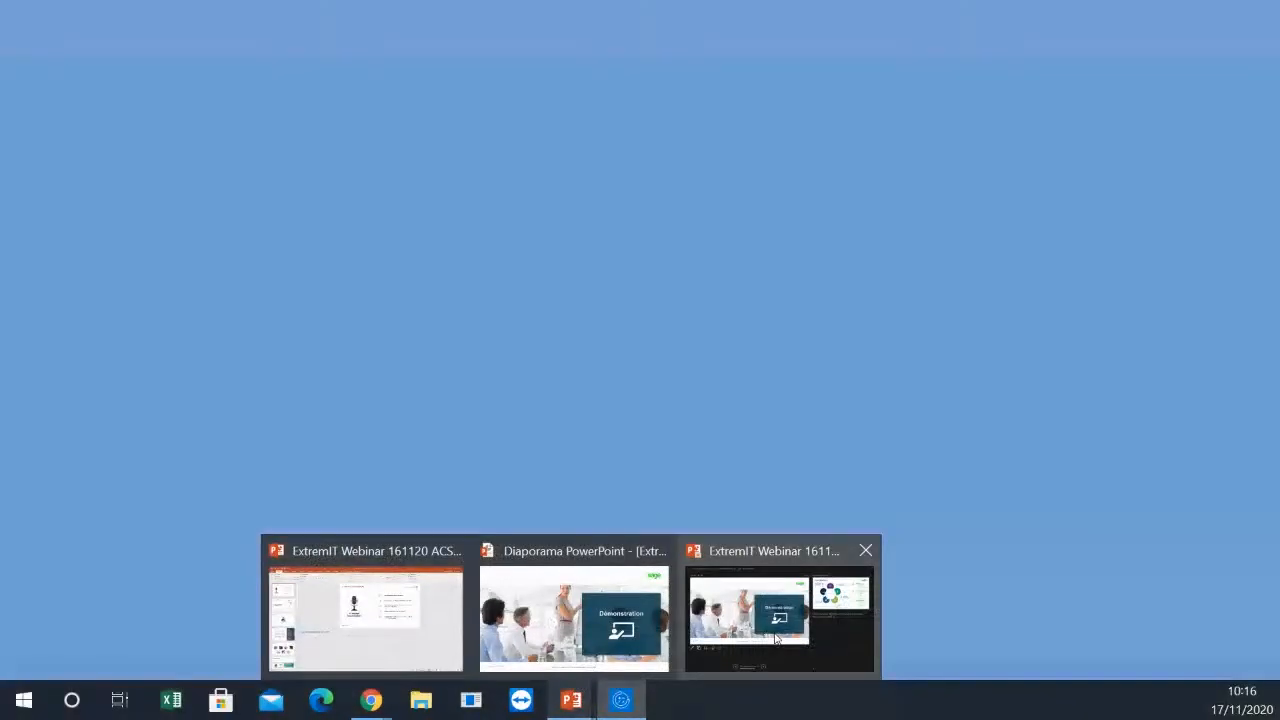
click(776, 638)
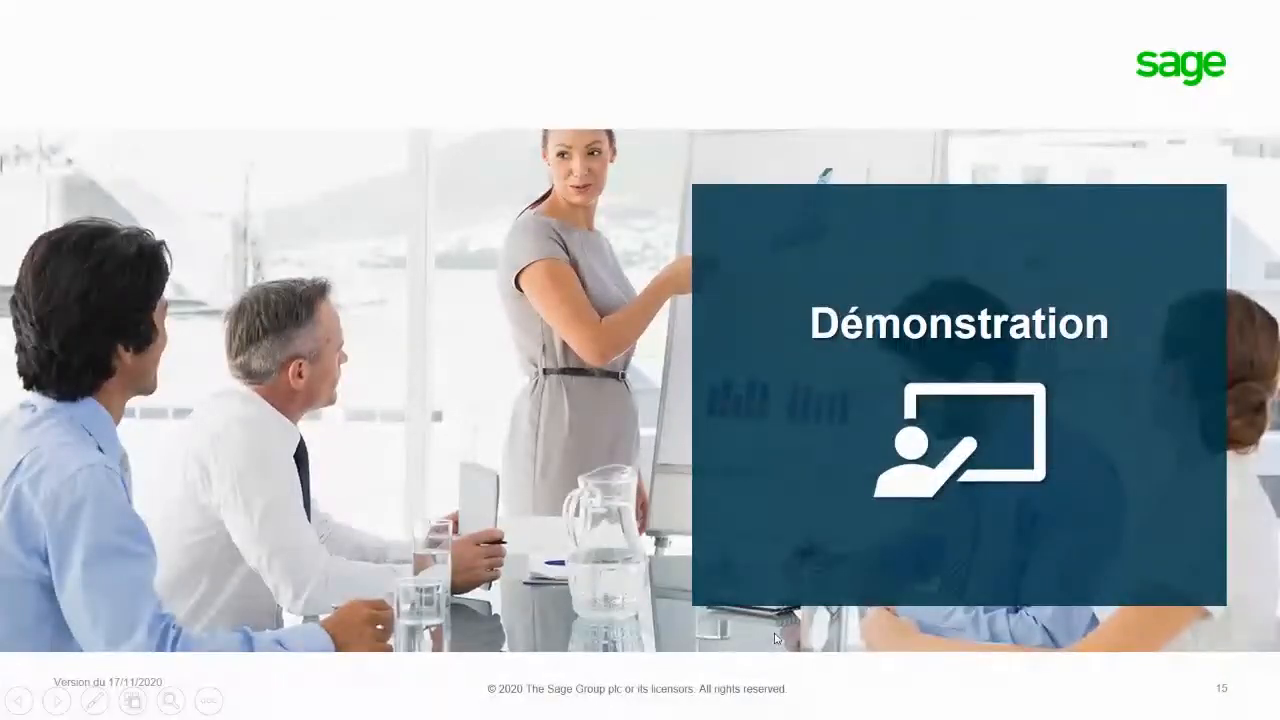
click(776, 638)
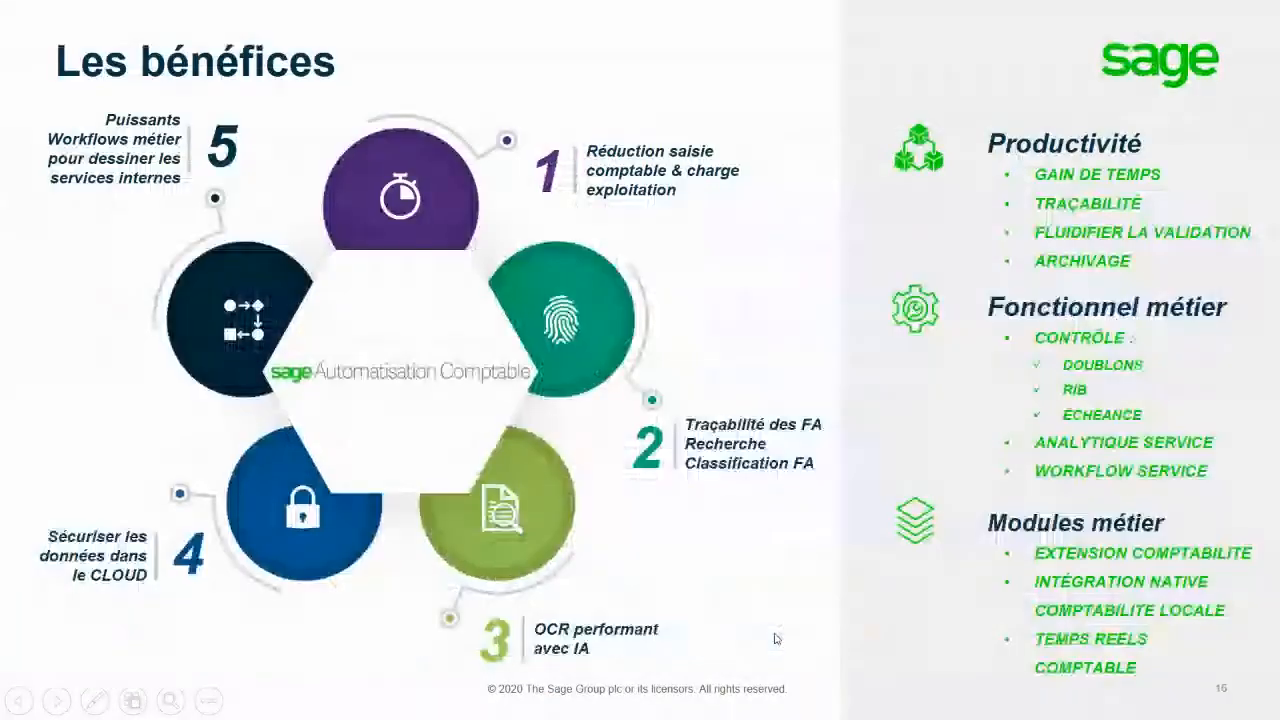
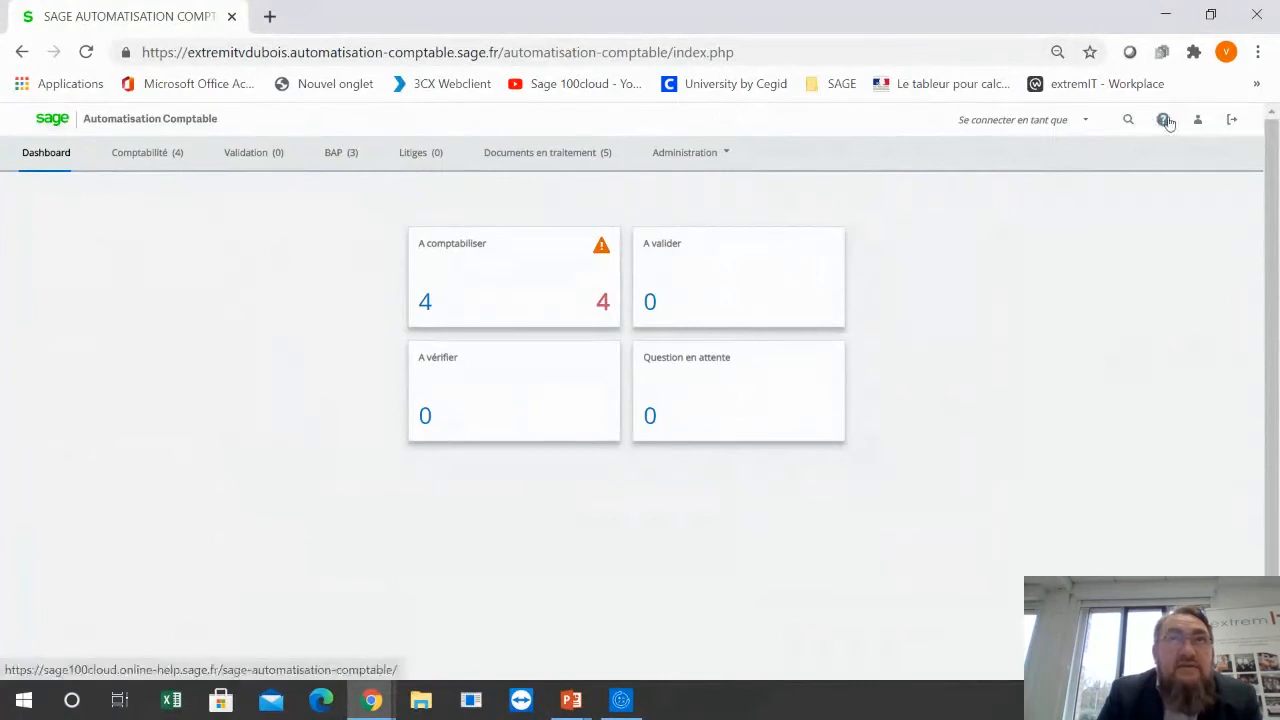
Step: Show the accounts available to connect as, and open the BIJOU SA accounting user's record from the user administration
click(1082, 127)
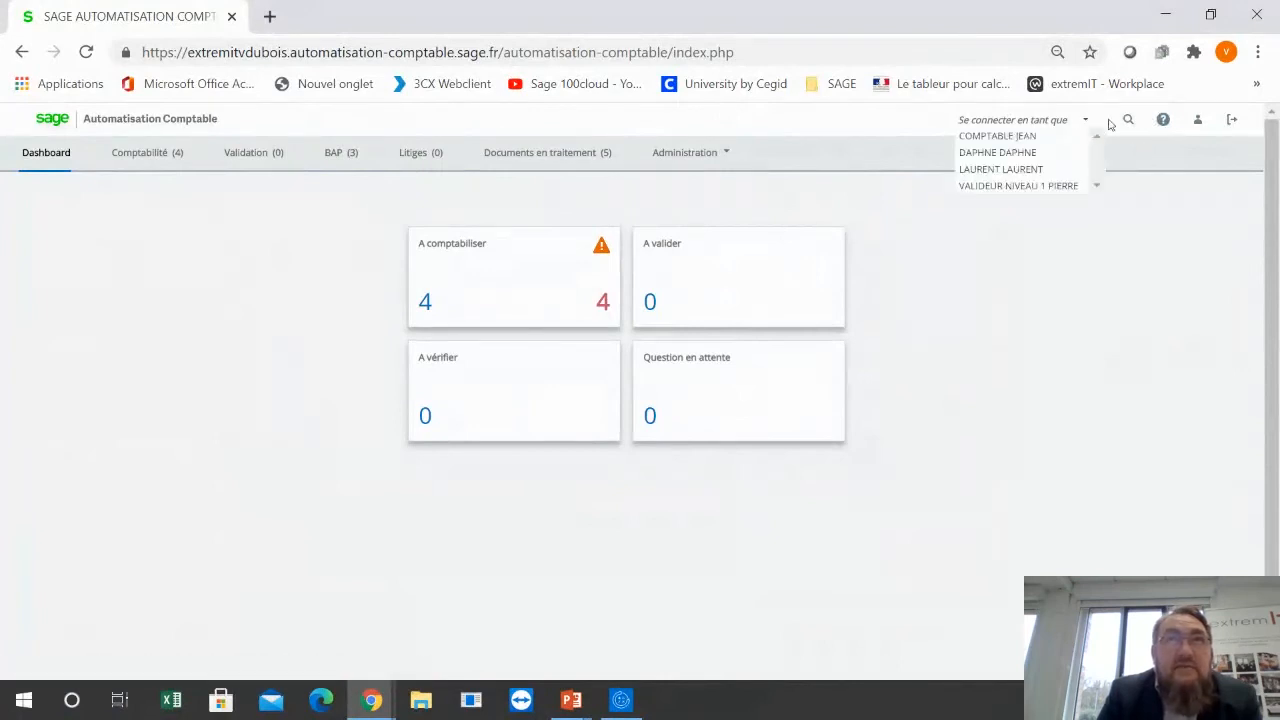
click(706, 154)
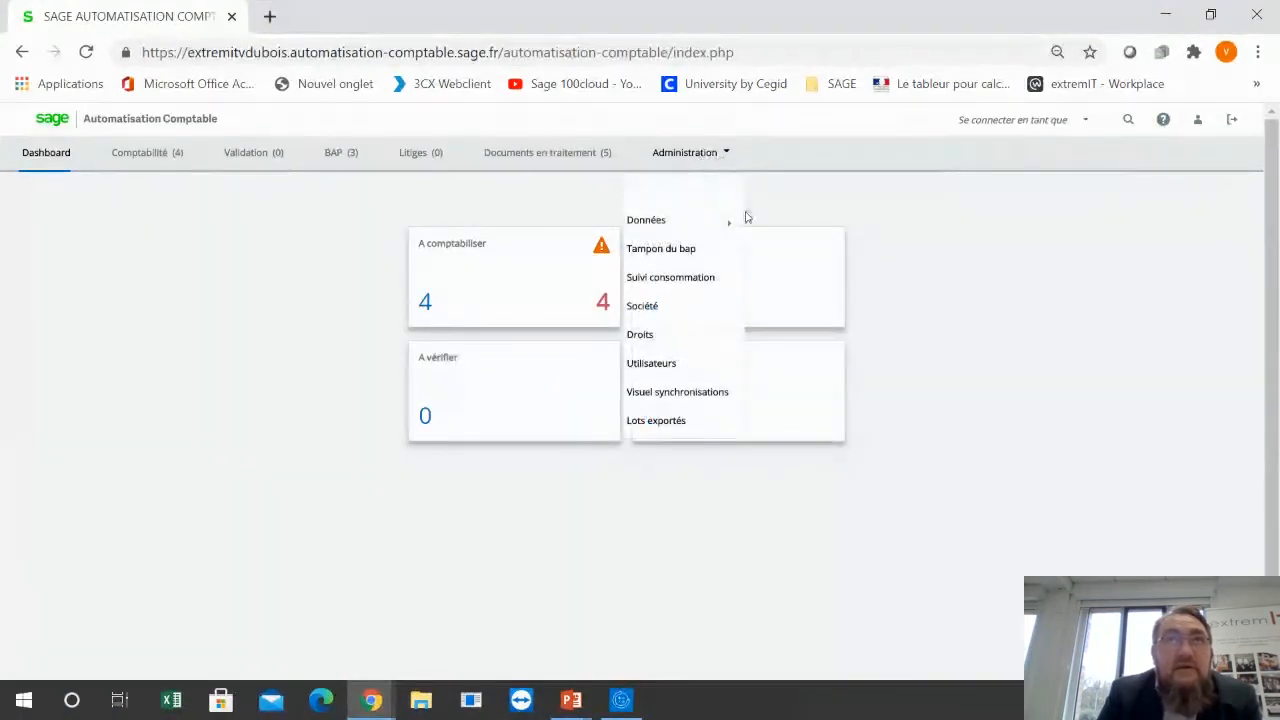
mouse_move(731, 218)
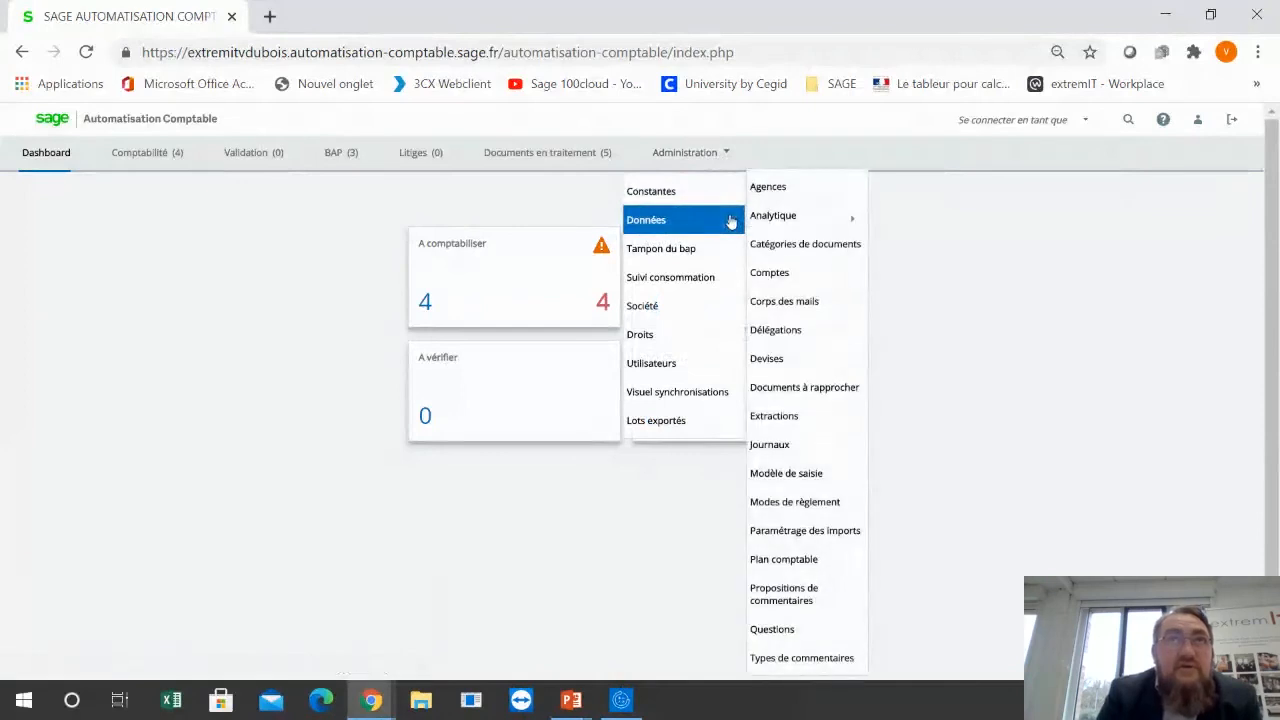
click(683, 366)
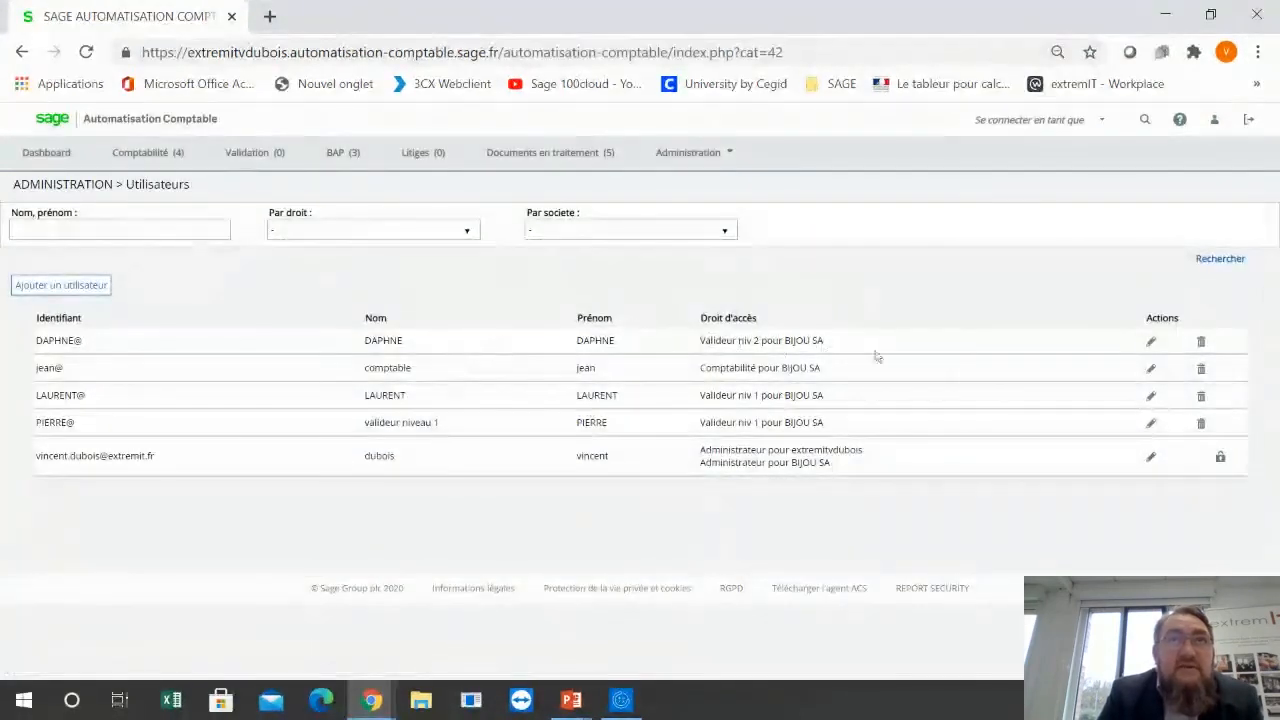
click(1150, 368)
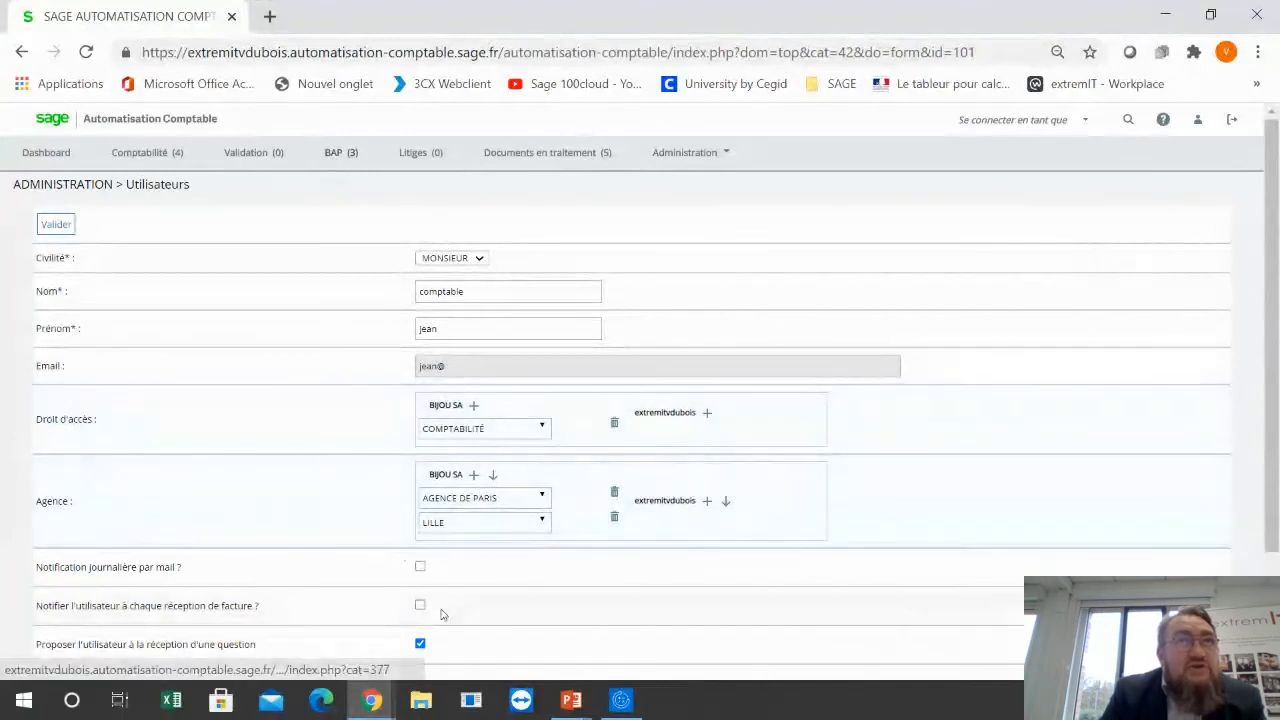
Step: Leave the user record without changes and return to the Dashboard
mouse_move(370, 702)
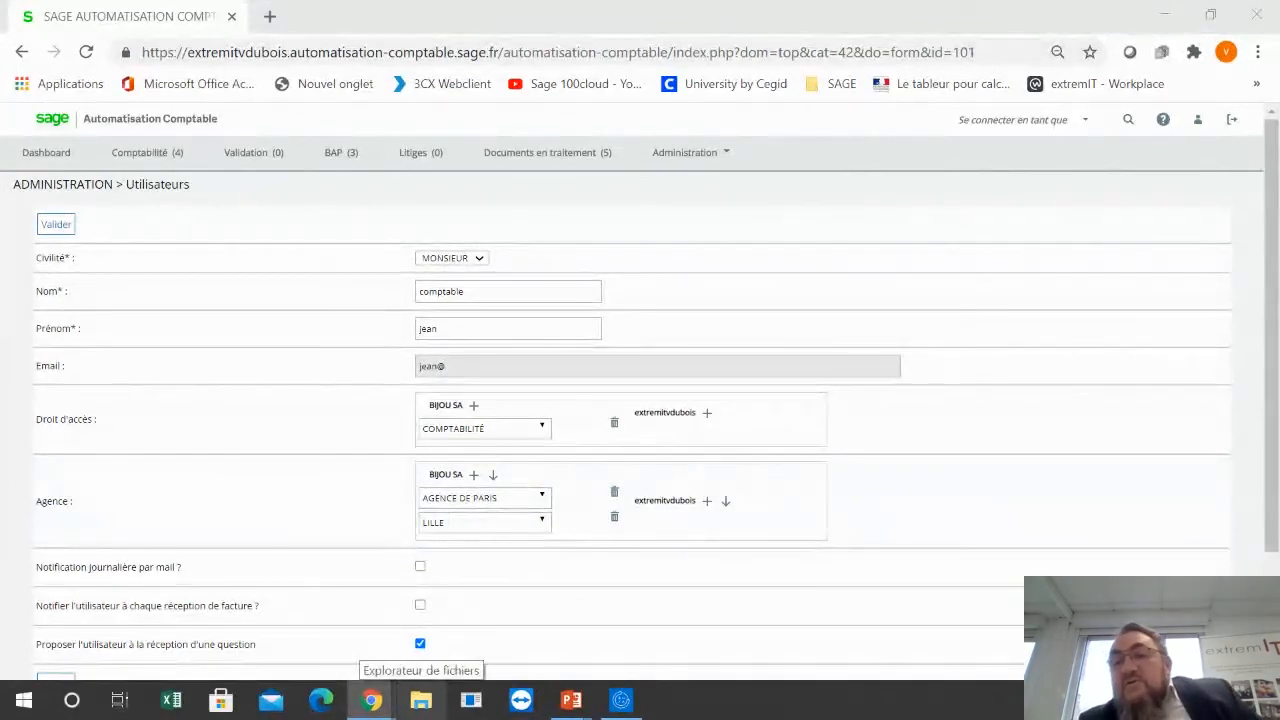
mouse_move(372, 700)
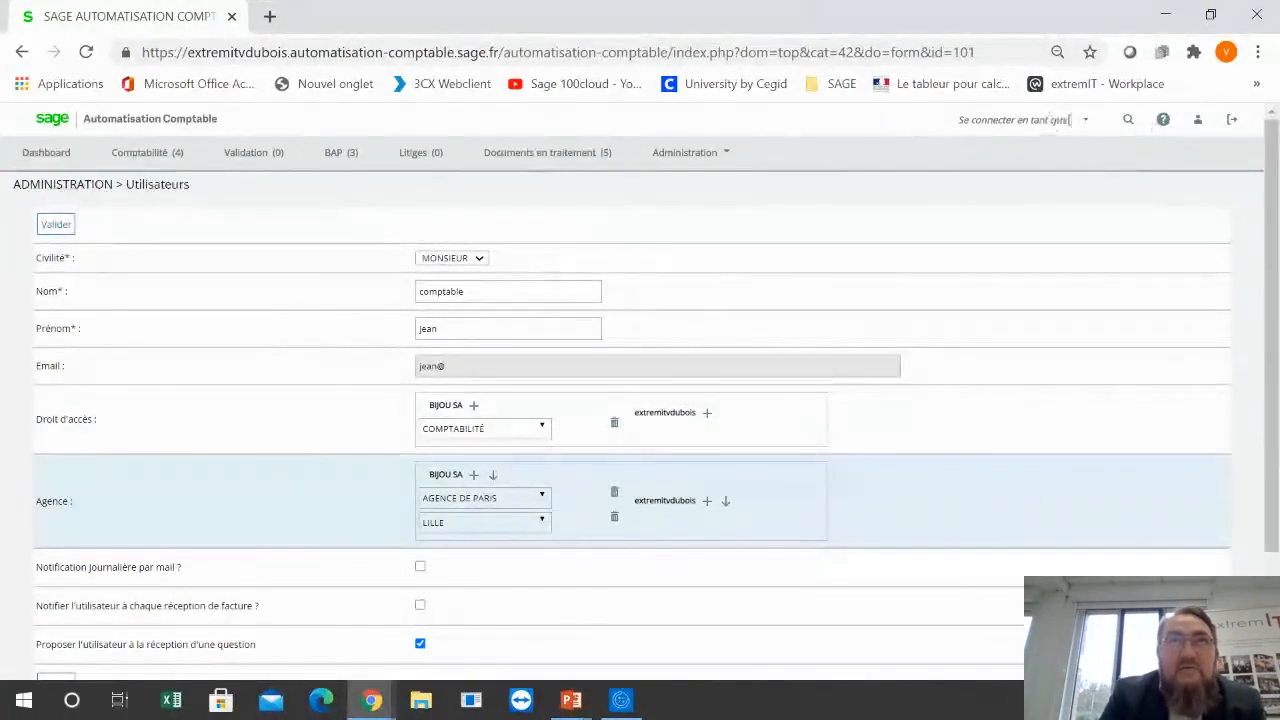
click(130, 168)
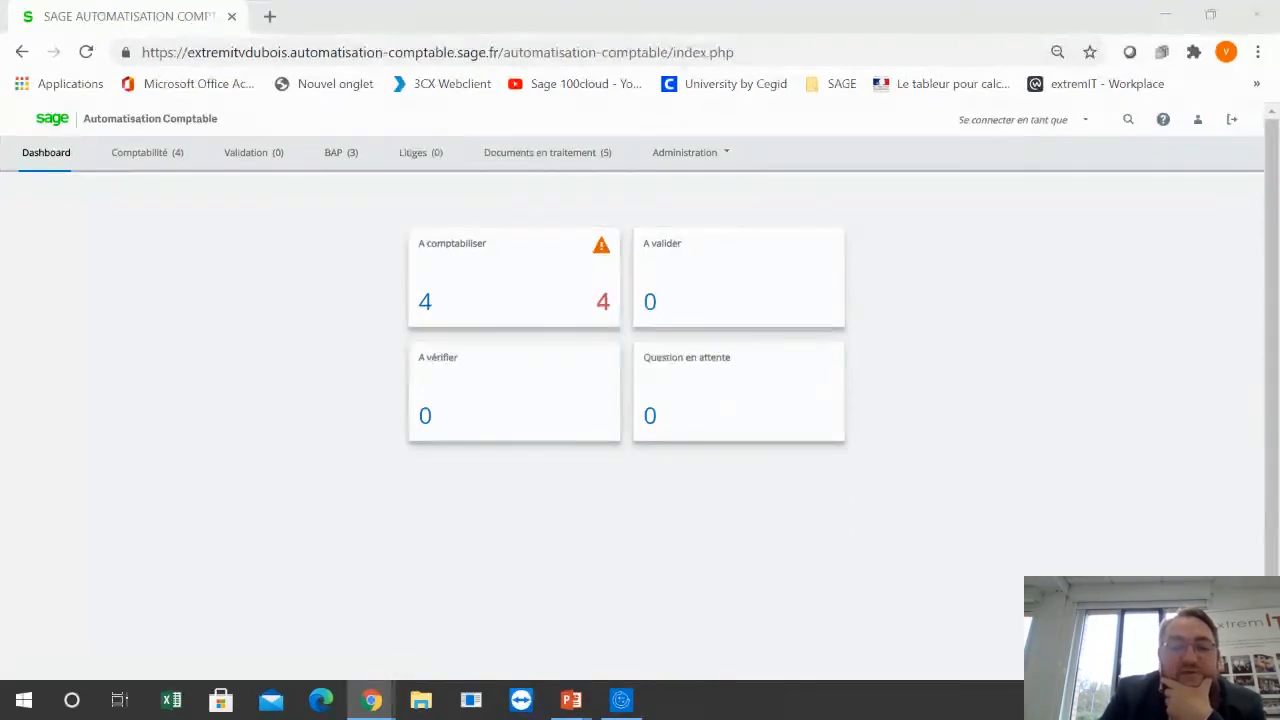
Step: Switch to the PowerPoint slideshow and advance to the closing "Merci de votre attention" slide
key(alt+Tab)
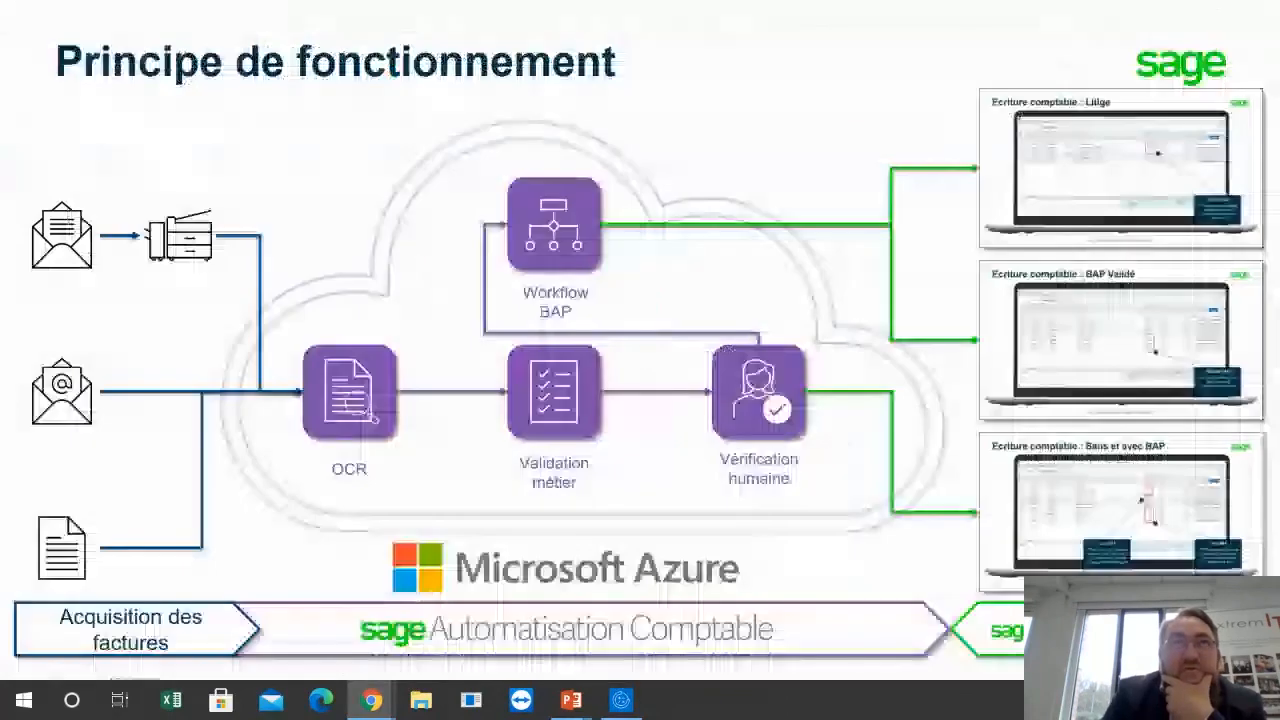
key(Right)
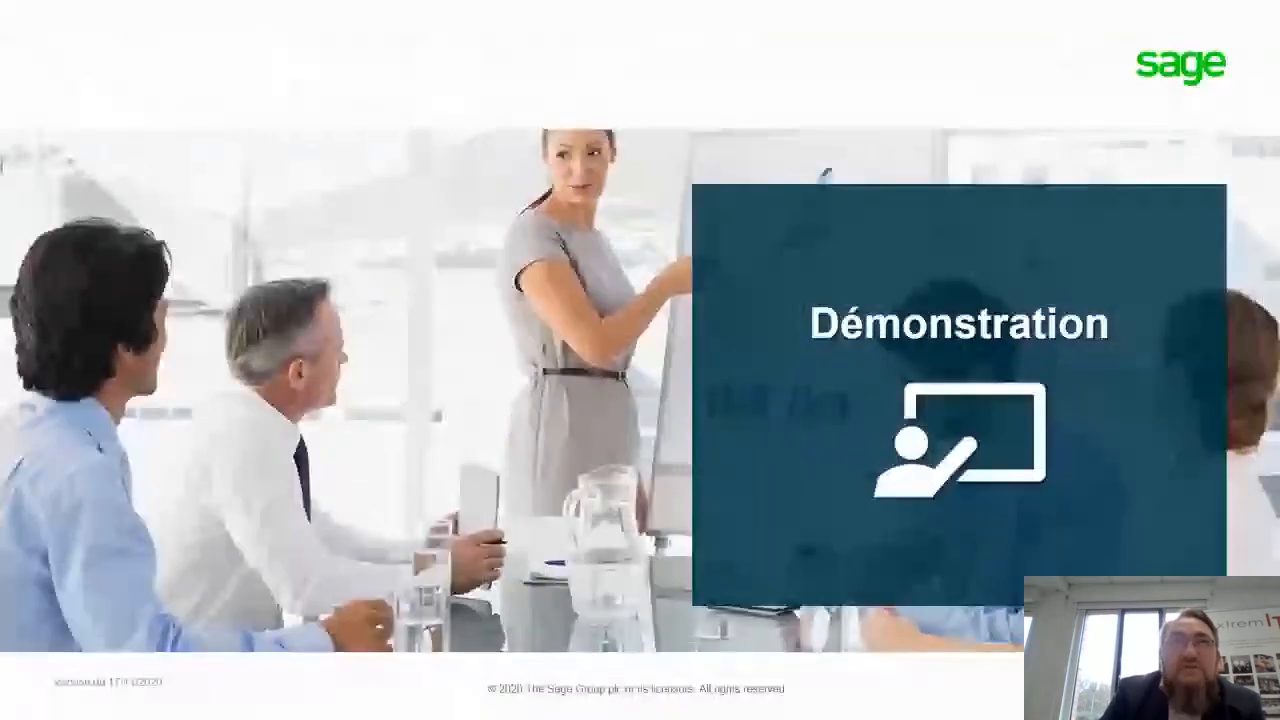
key(Right)
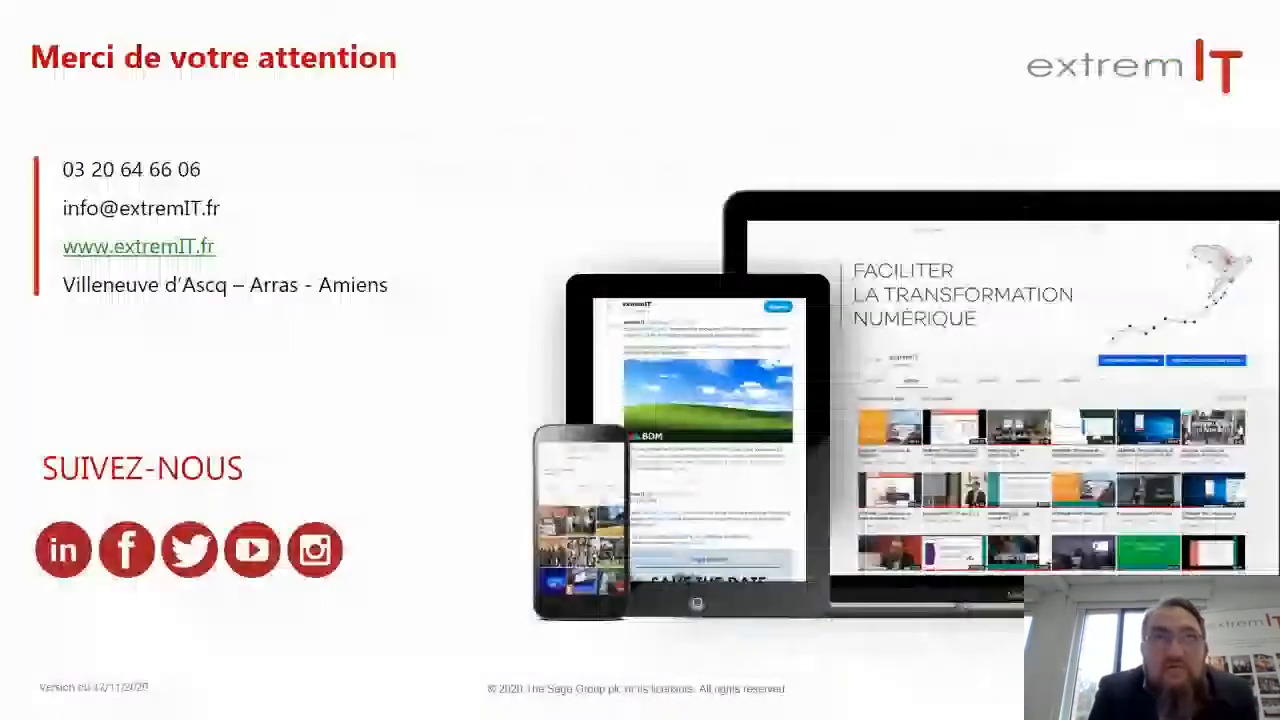